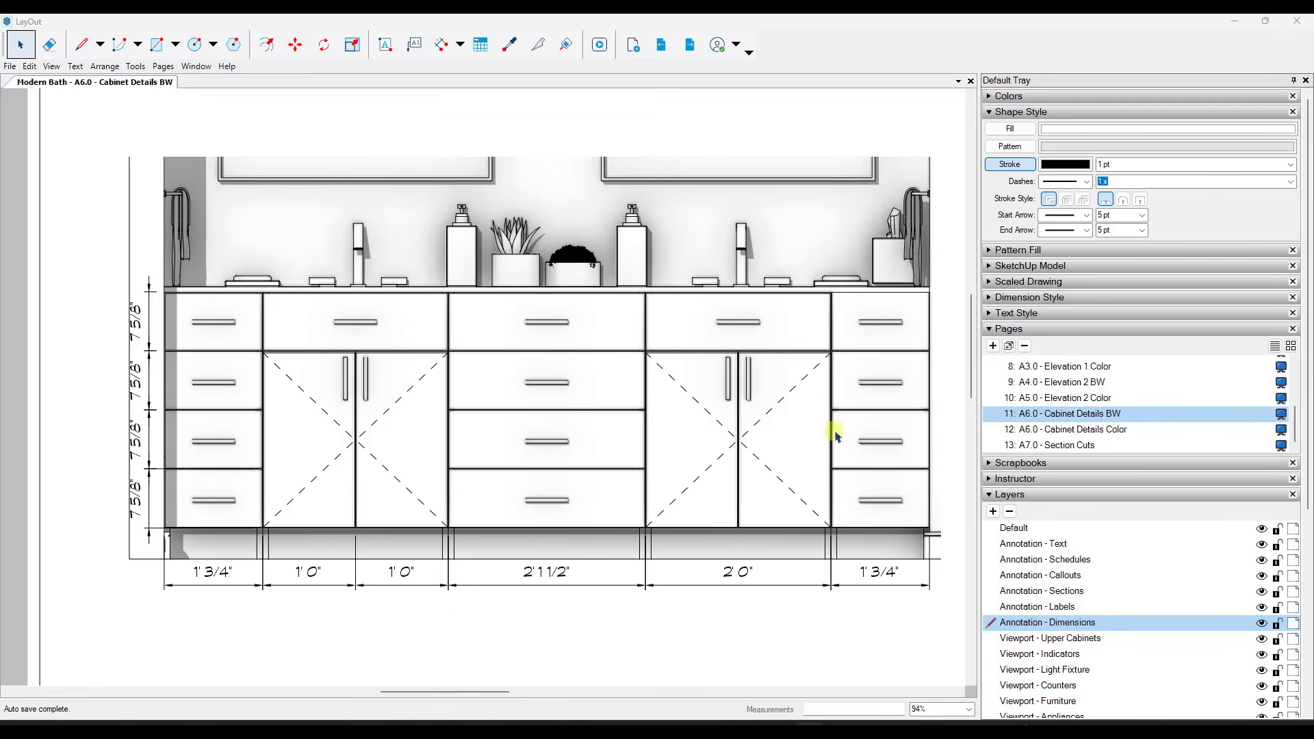
Select the cabinet elevation viewport and examine its SketchUp Model settings and hybrid-rendered linework around the drawers and doors.
scroll(625, 264, up, 3)
scroll(575, 302, down, 6)
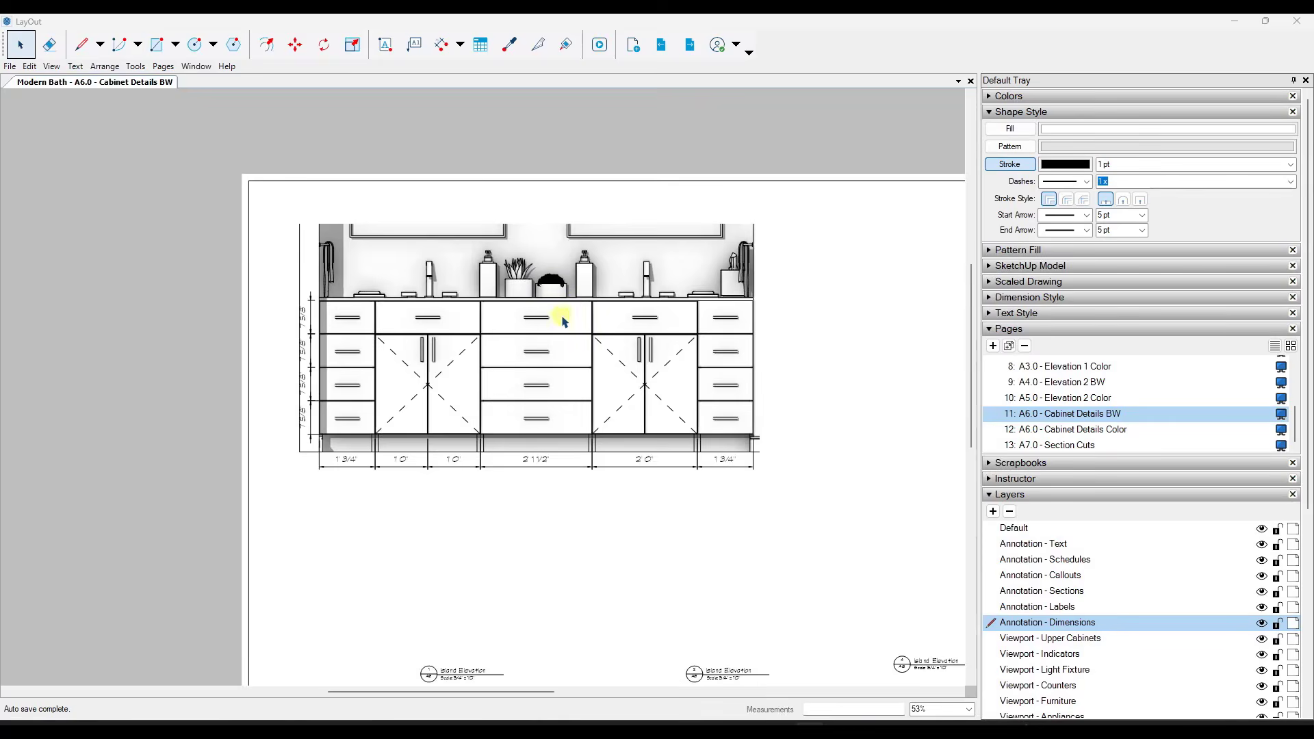
scroll(563, 319, up, 2)
scroll(601, 407, down, 3)
scroll(585, 424, up, 3)
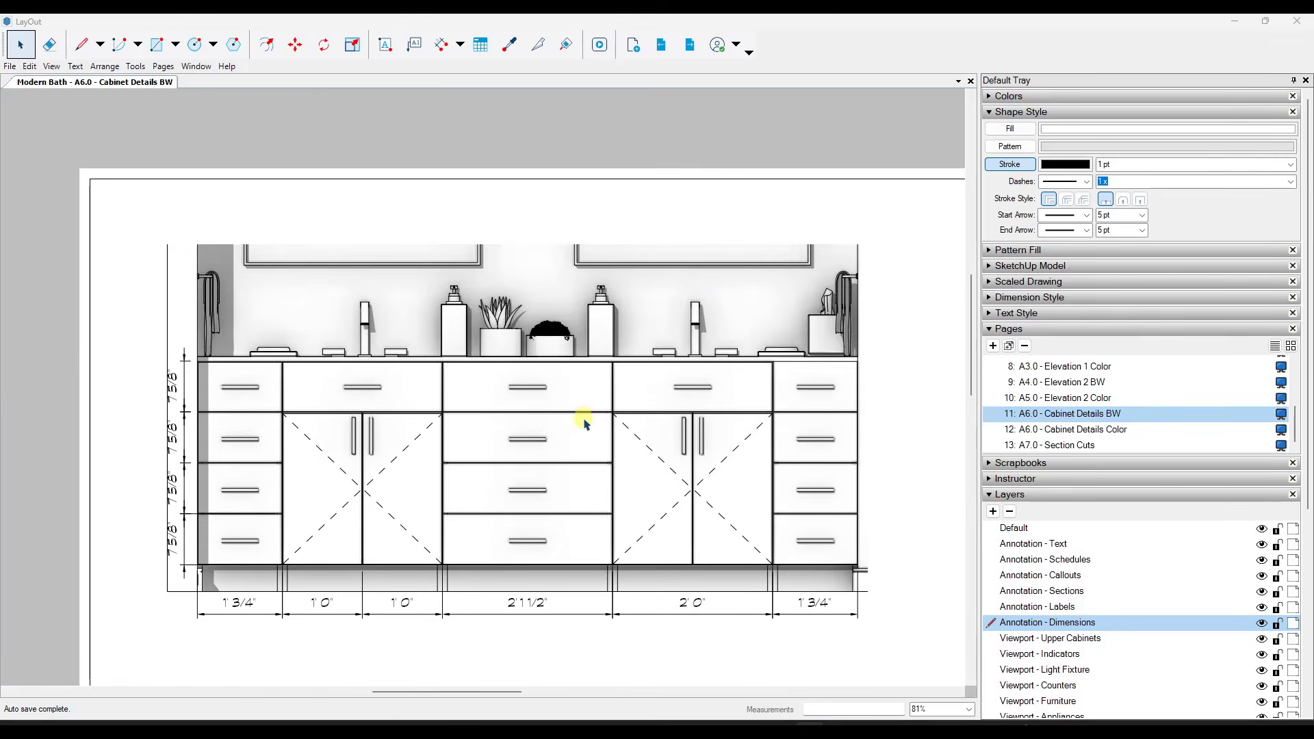
scroll(585, 424, up, 5)
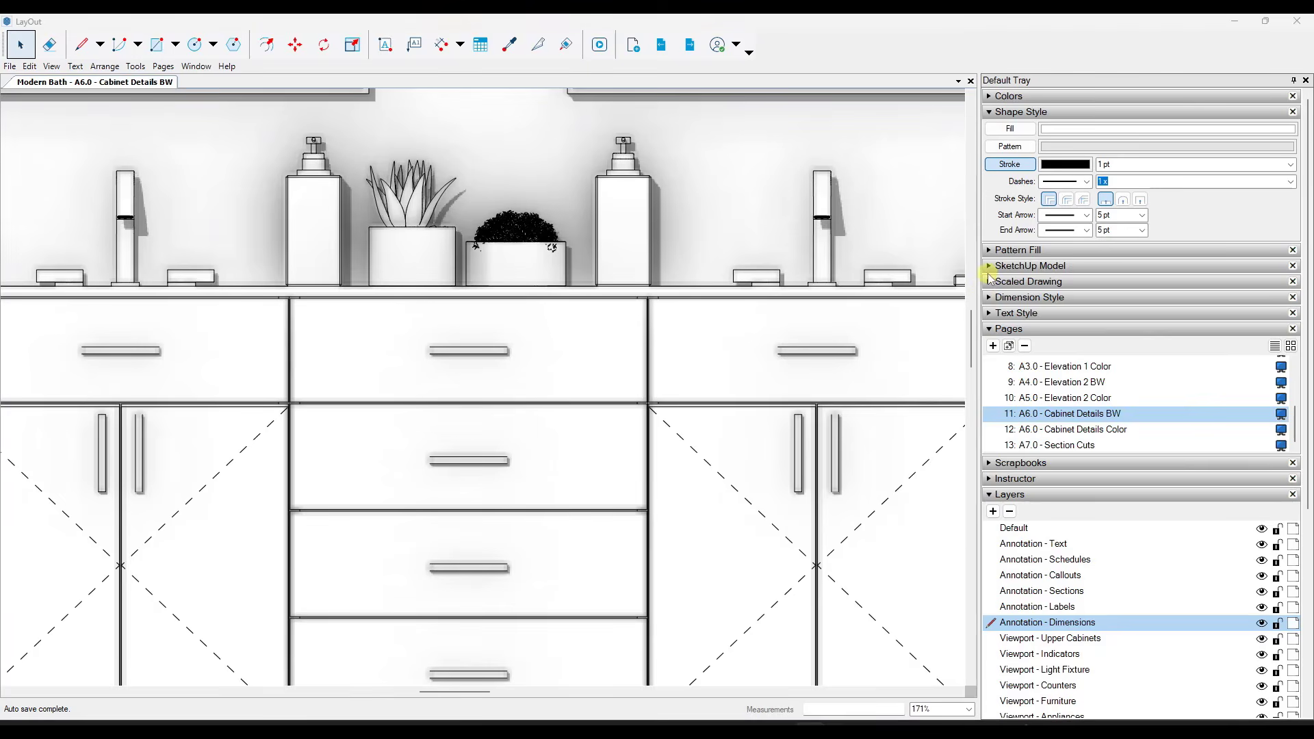
click(990, 266)
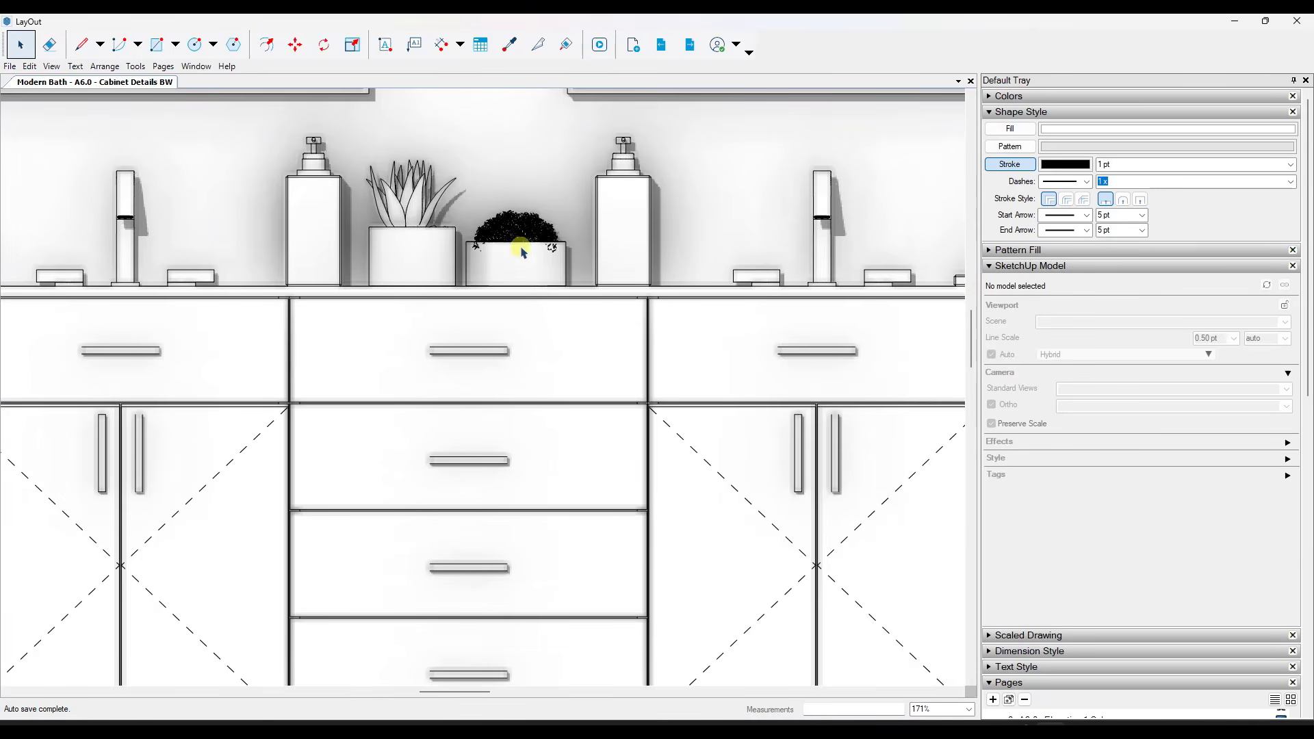
click(527, 346)
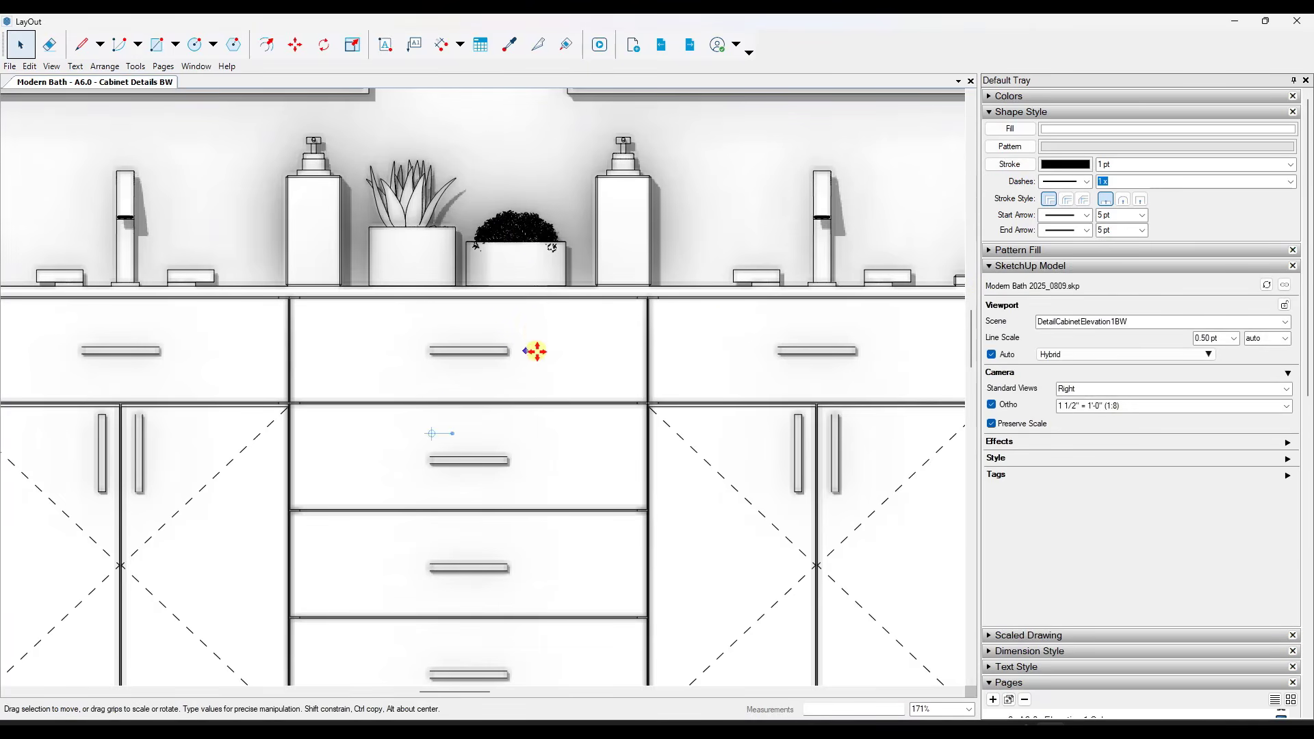
scroll(499, 348, down, 3)
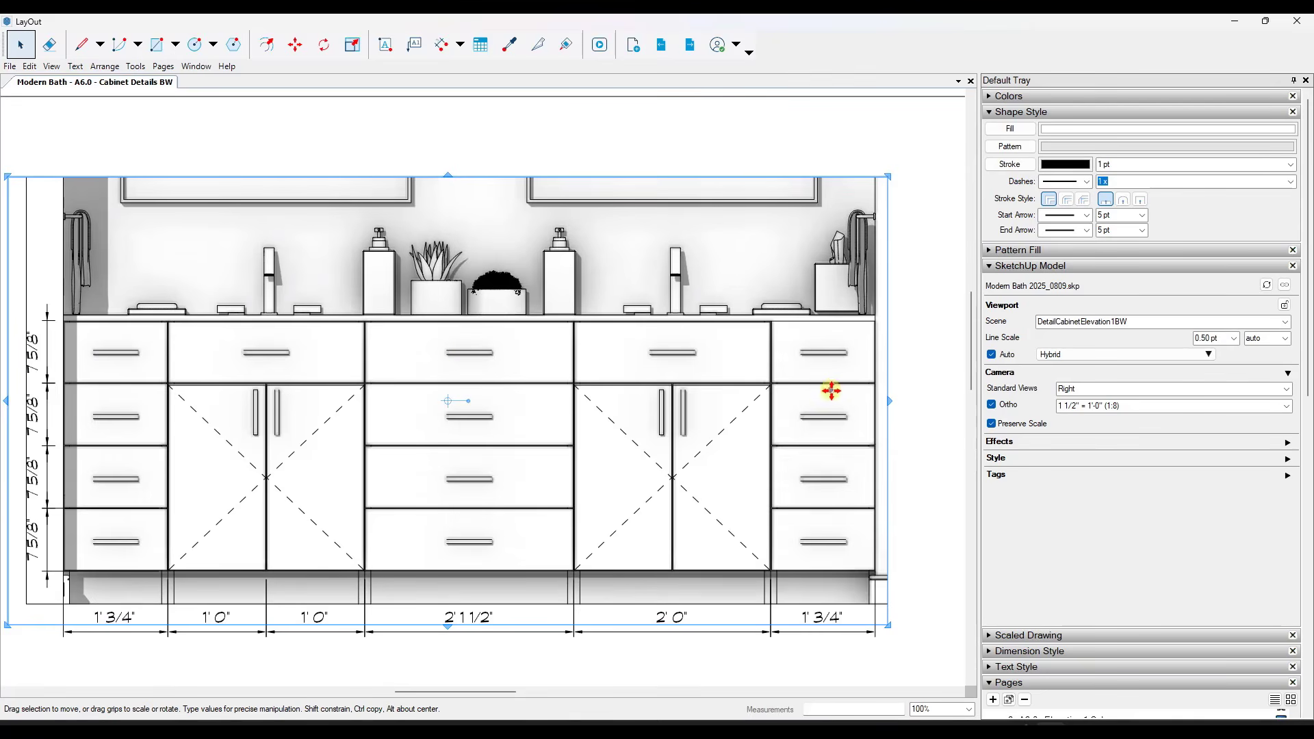
scroll(809, 385, up, 12)
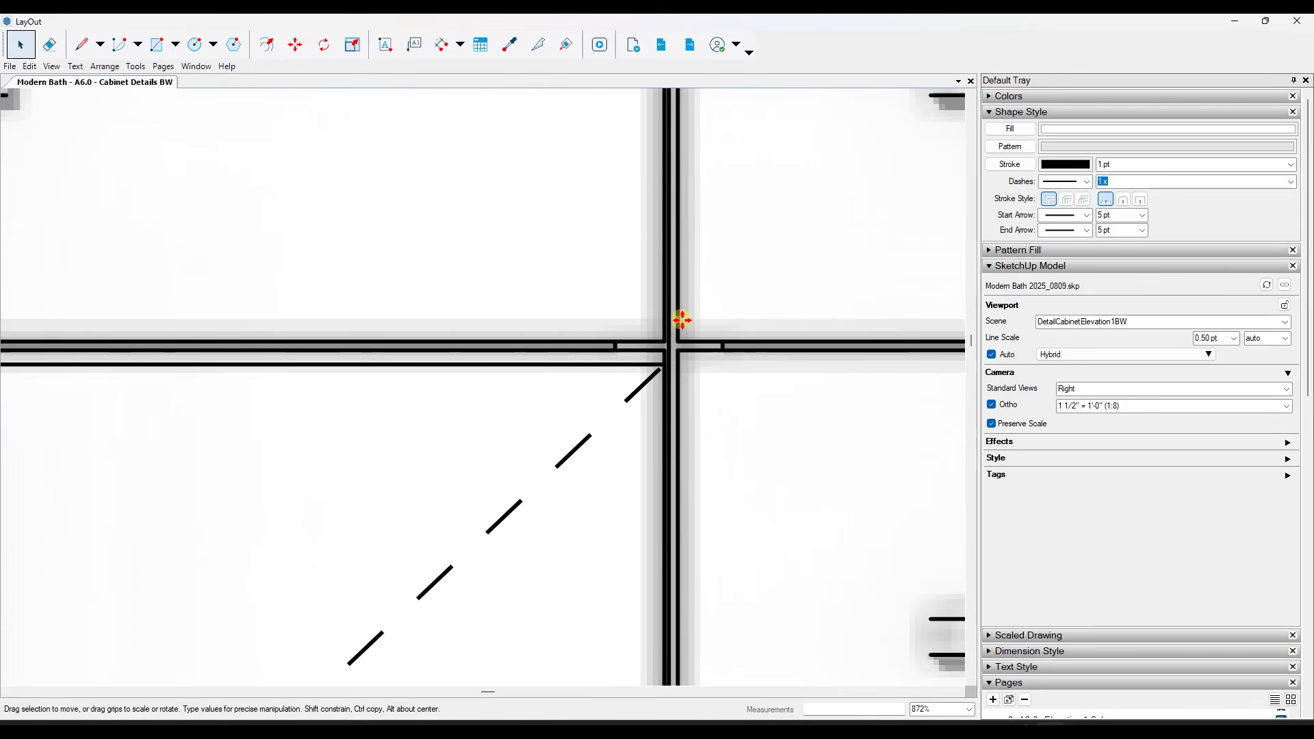
scroll(749, 353, down, 8)
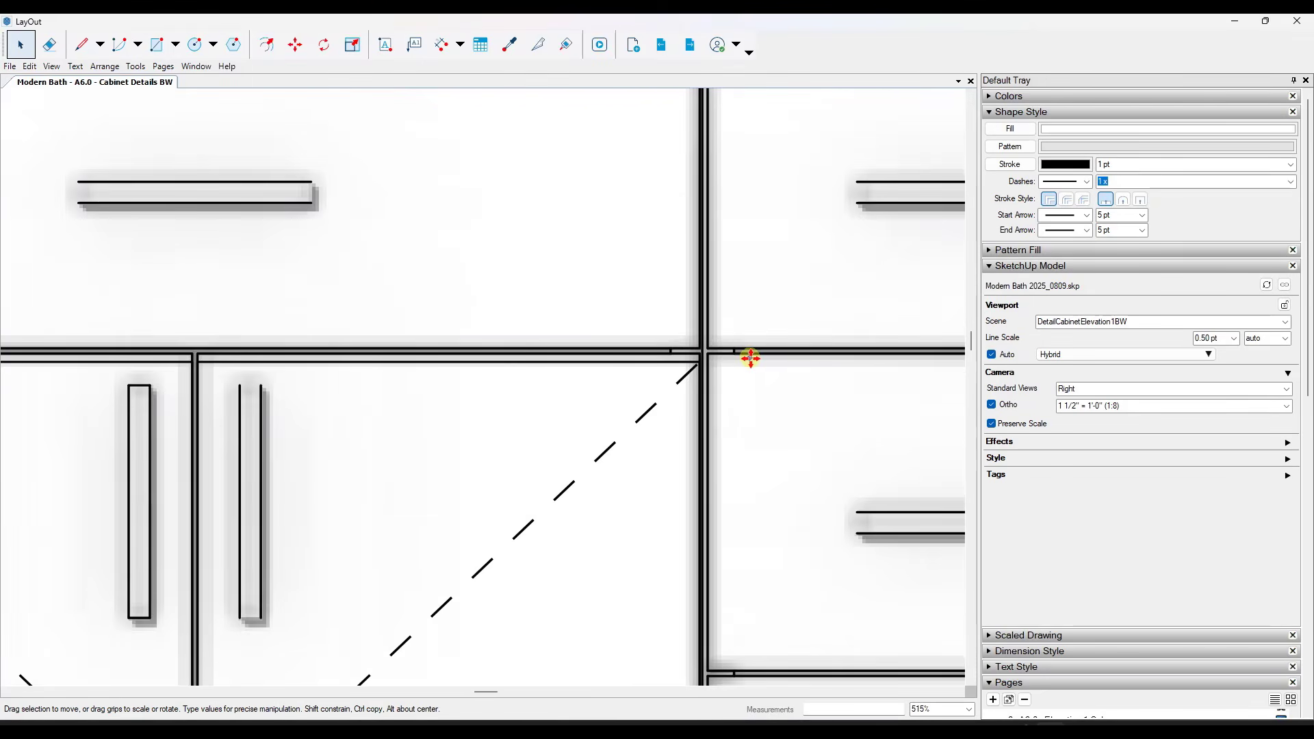
scroll(750, 358, down, 3)
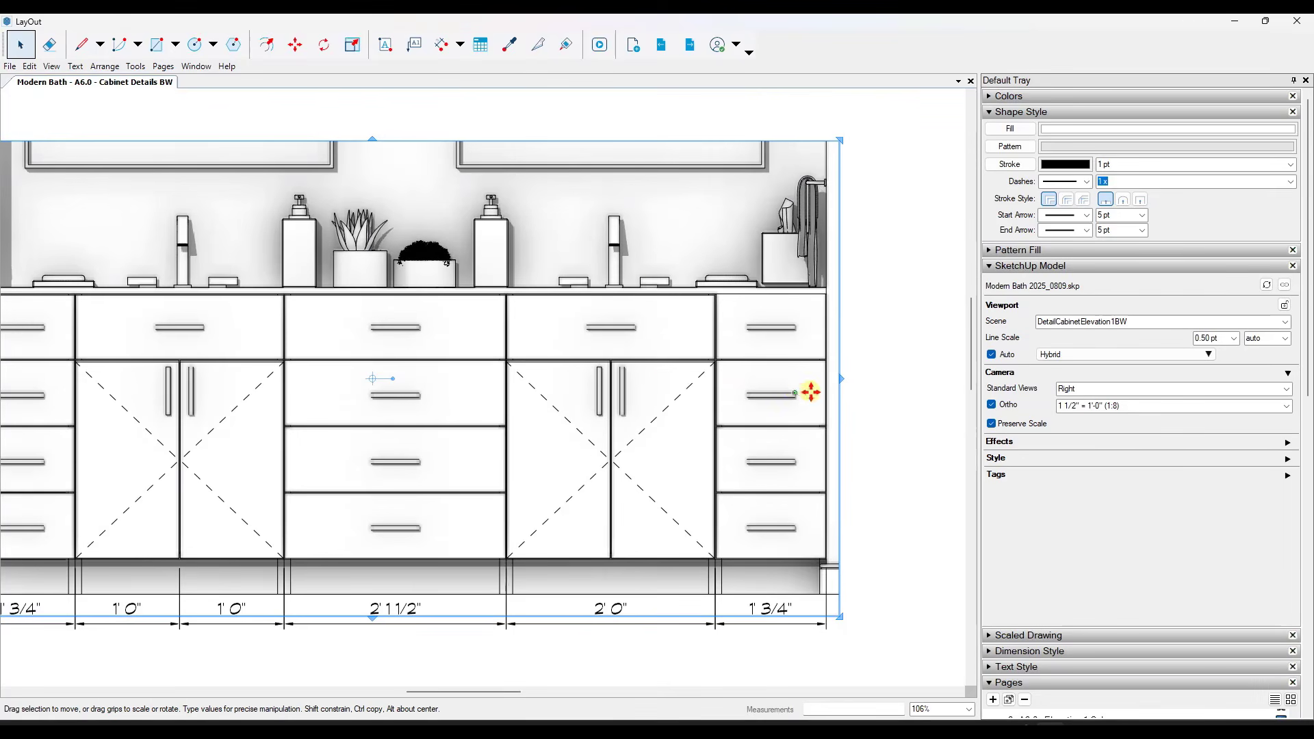
Deselect the viewport and examine the dense linework of the round potted plant on the countertop against the whole elevation.
click(887, 397)
scroll(586, 293, down, 2)
scroll(587, 285, up, 2)
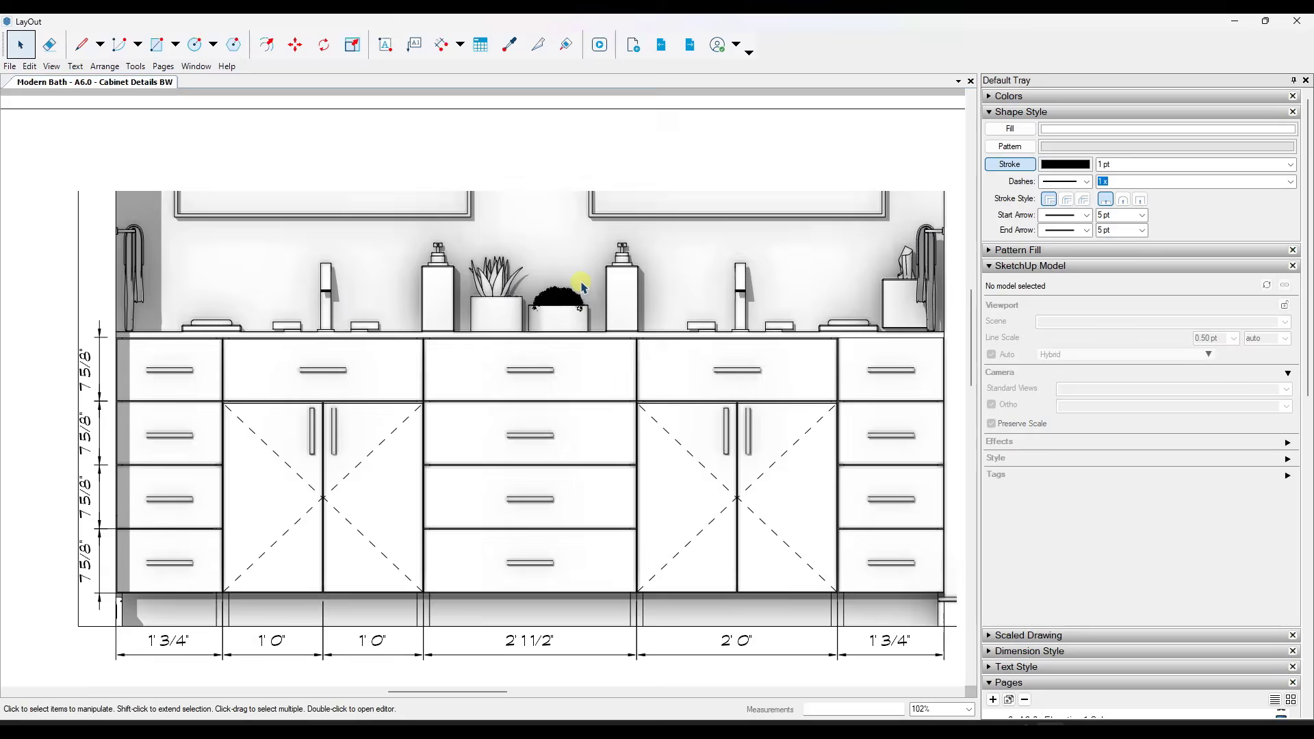
scroll(551, 287, up, 14)
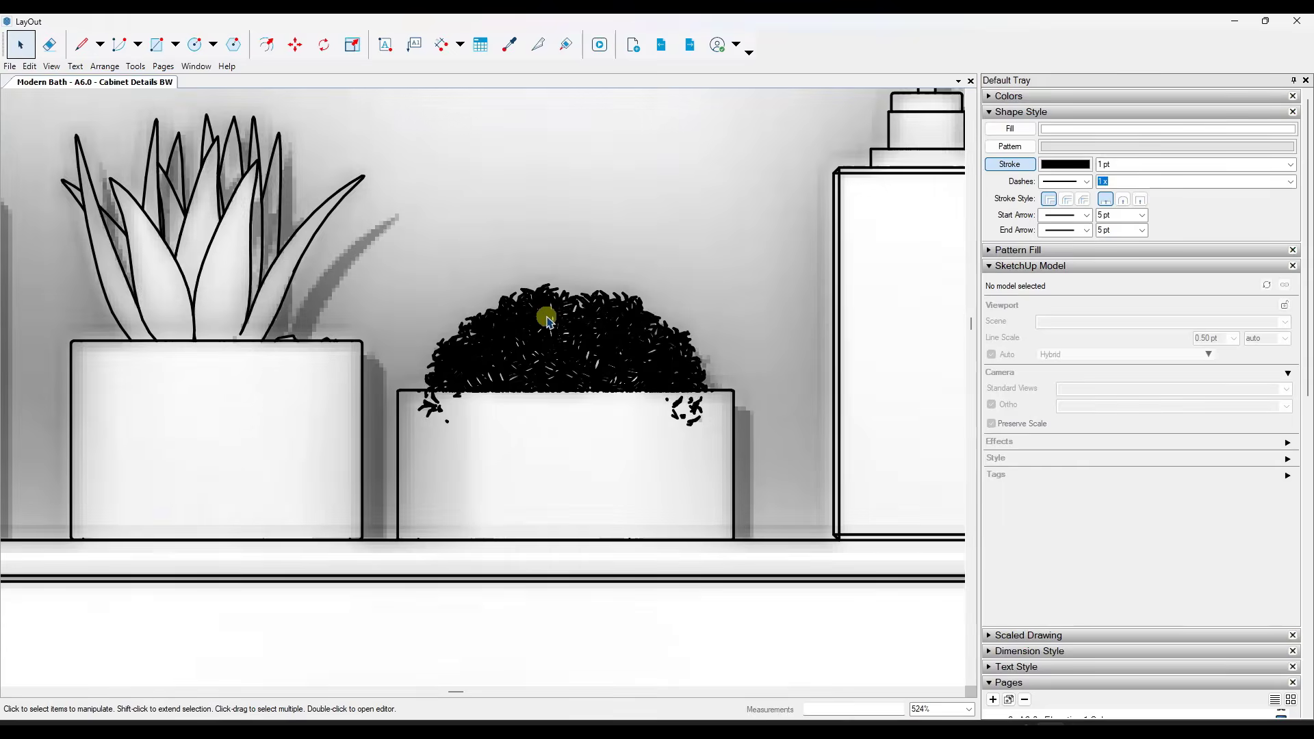
scroll(749, 380, up, 3)
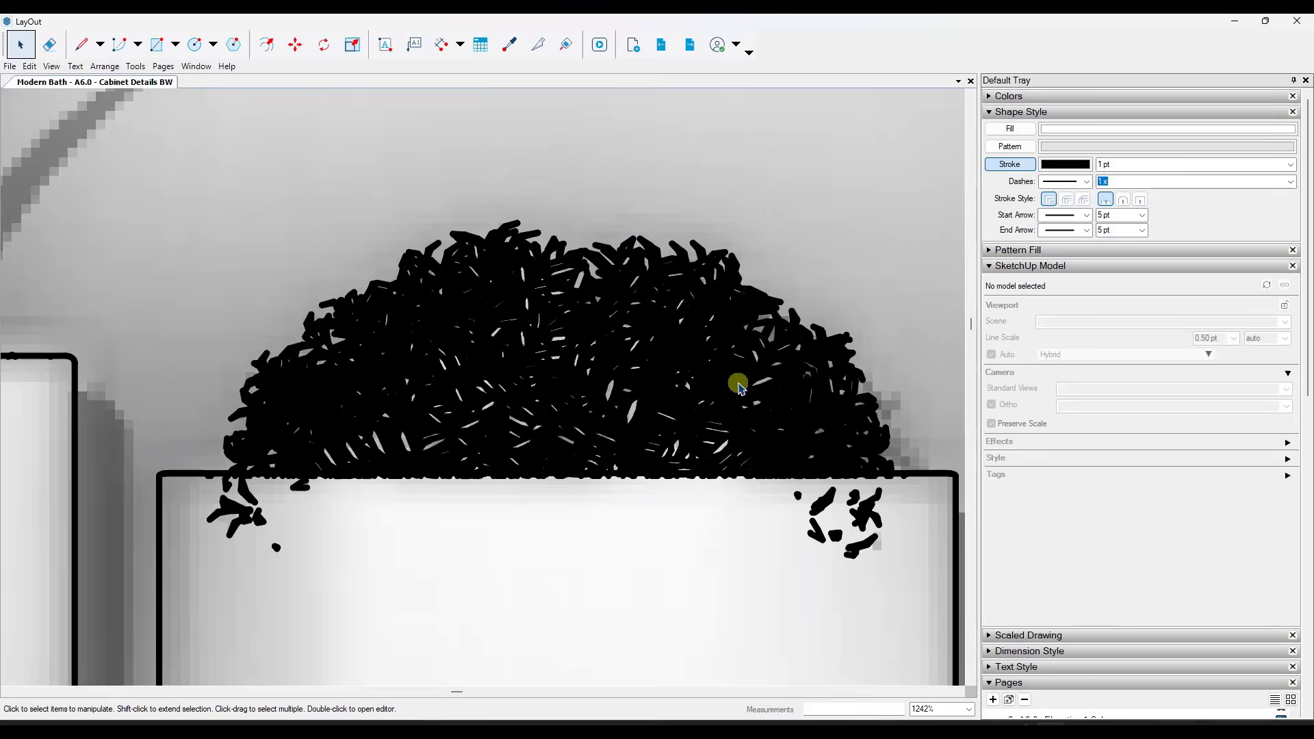
scroll(609, 343, down, 7)
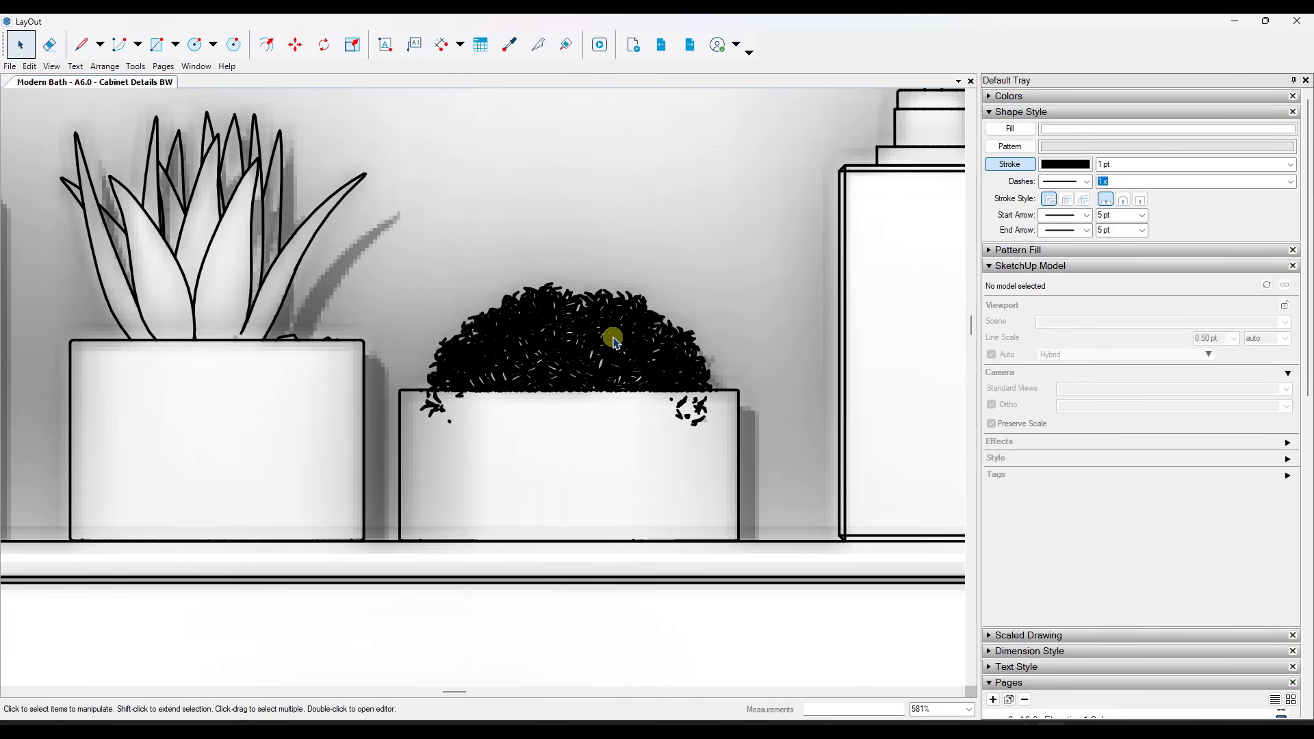
scroll(612, 340, down, 1)
scroll(614, 336, down, 4)
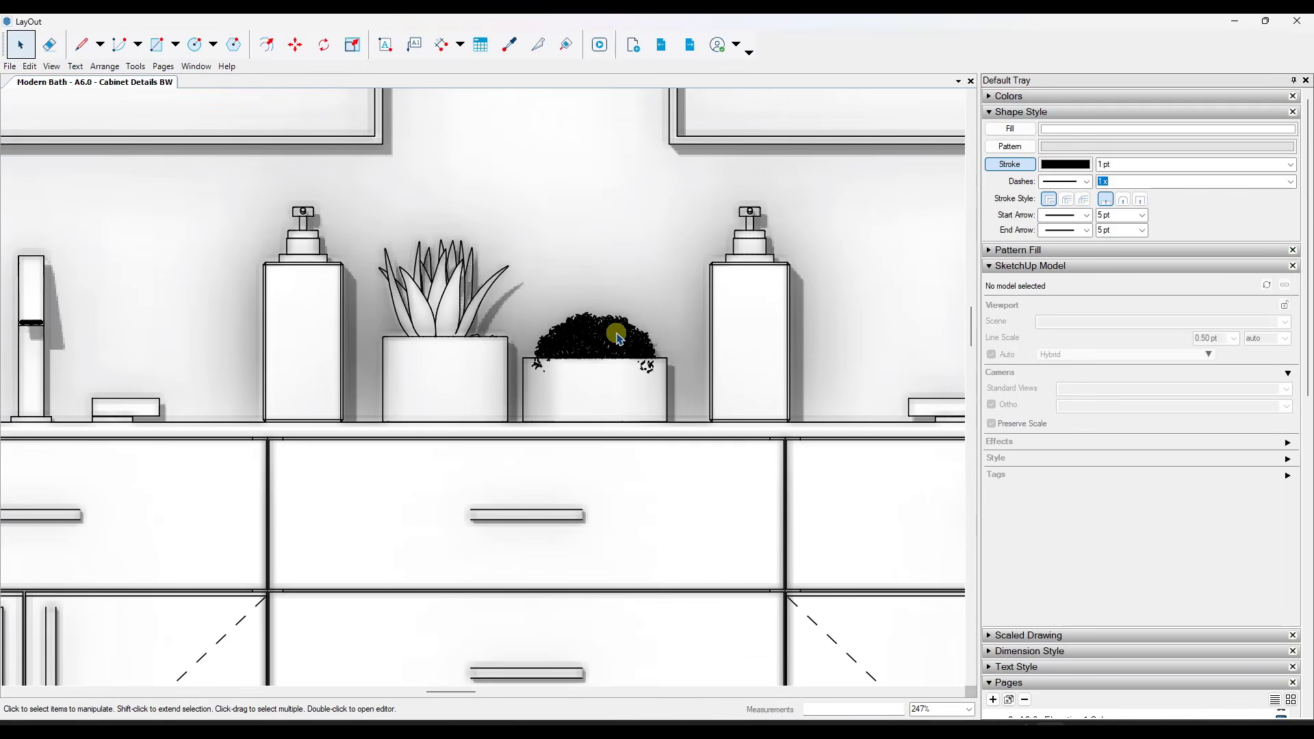
scroll(616, 337, down, 7)
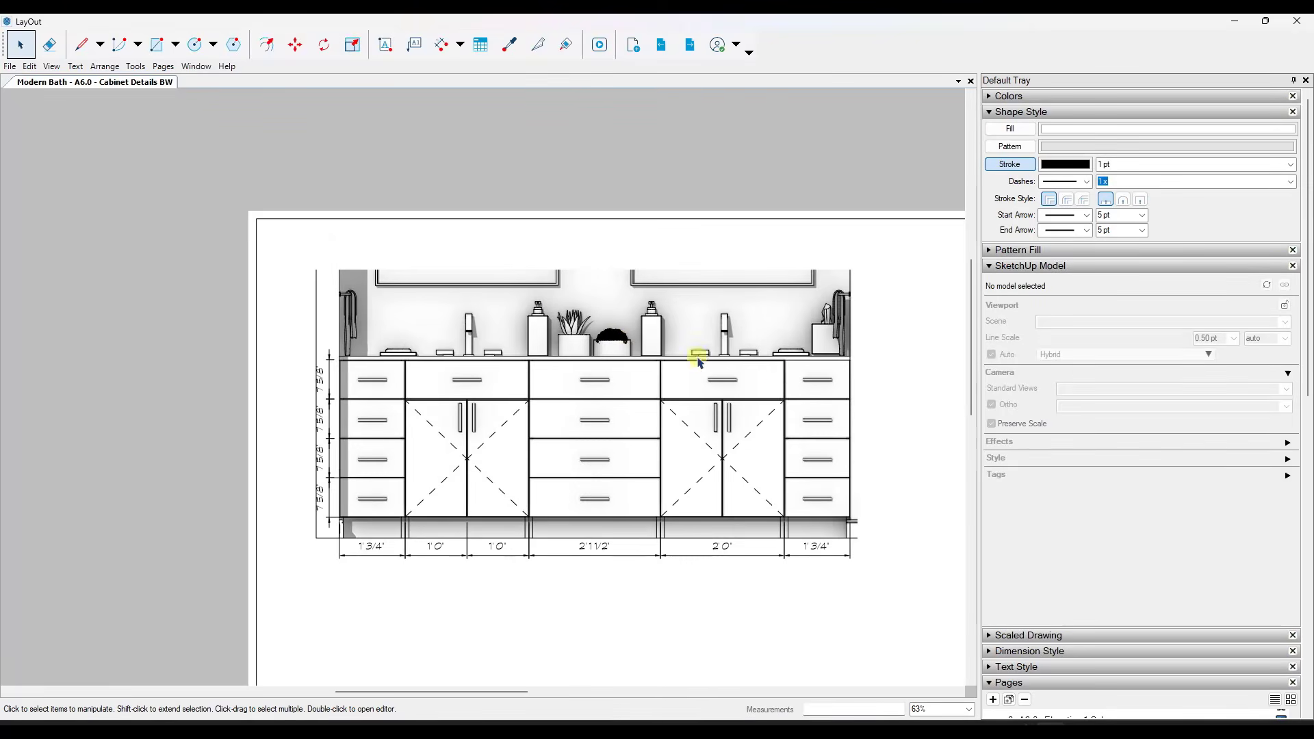
scroll(849, 385, up, 1)
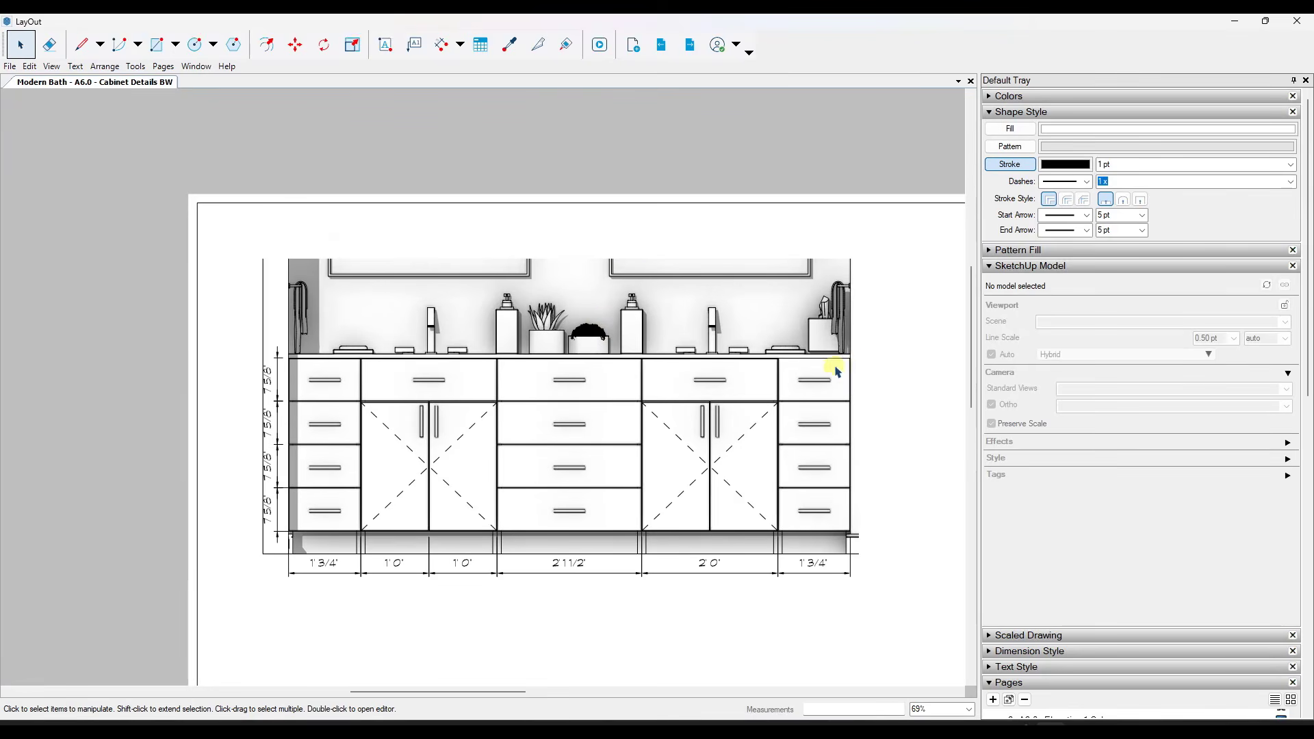
Enable Draft Mode in the performance preferences and close the preferences.
click(30, 65)
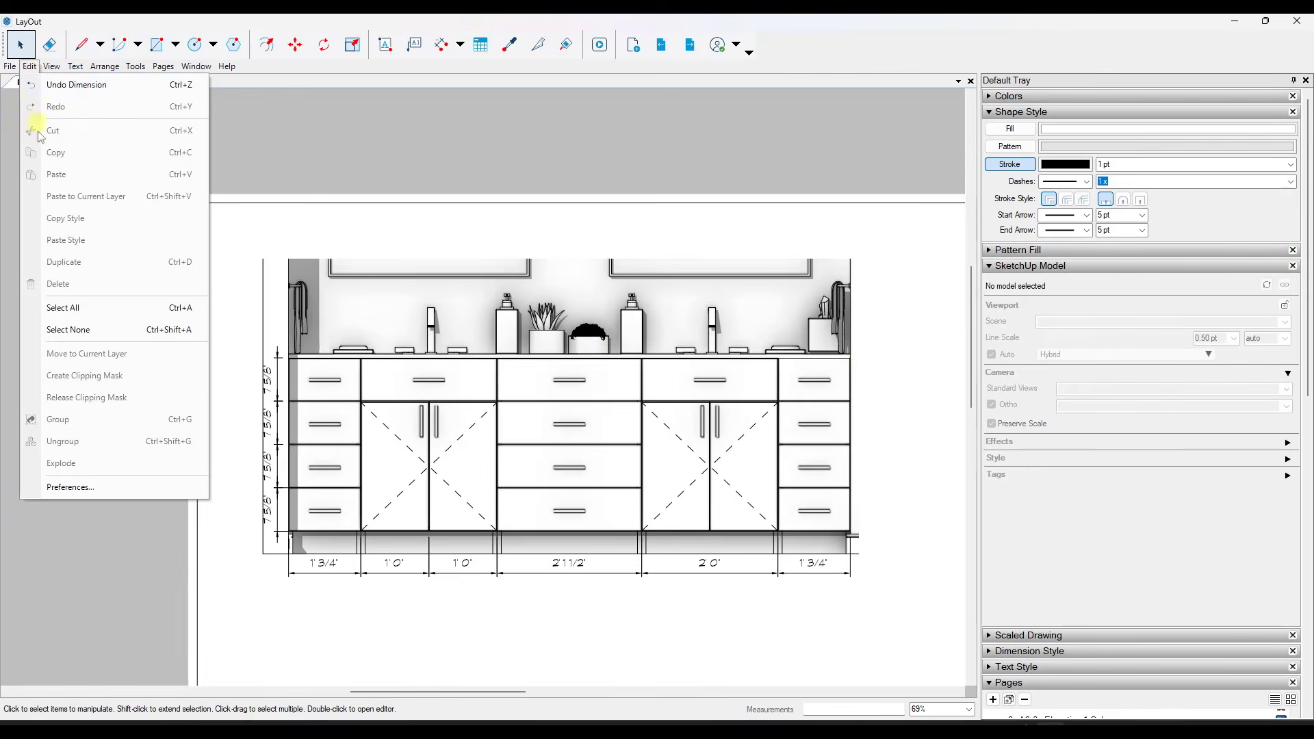
click(104, 485)
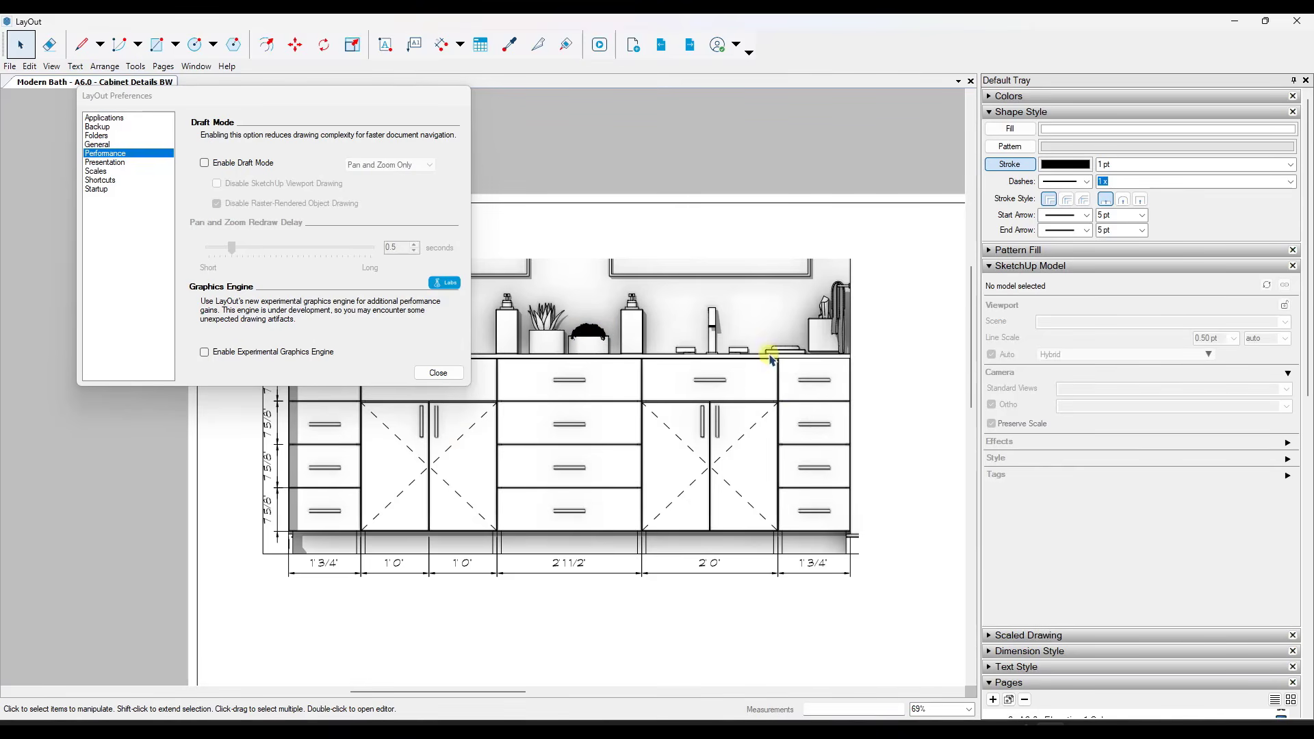
click(254, 163)
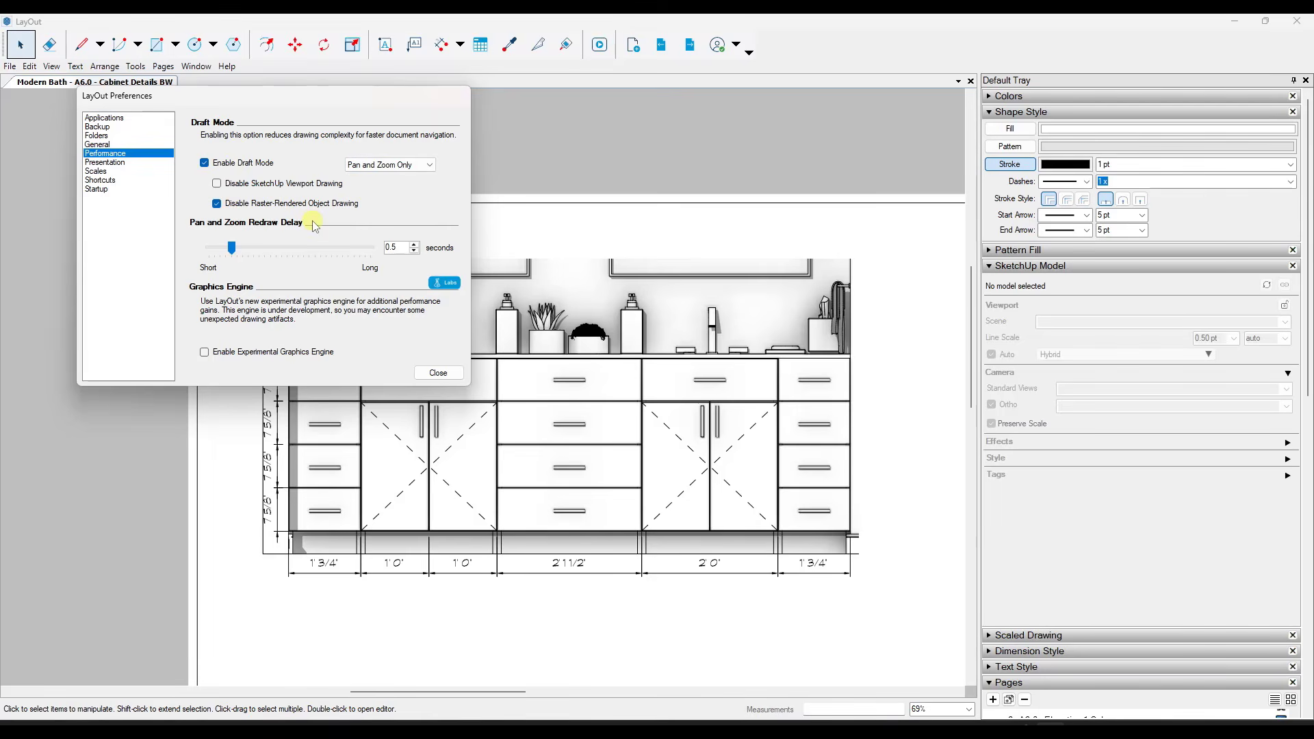
click(482, 337)
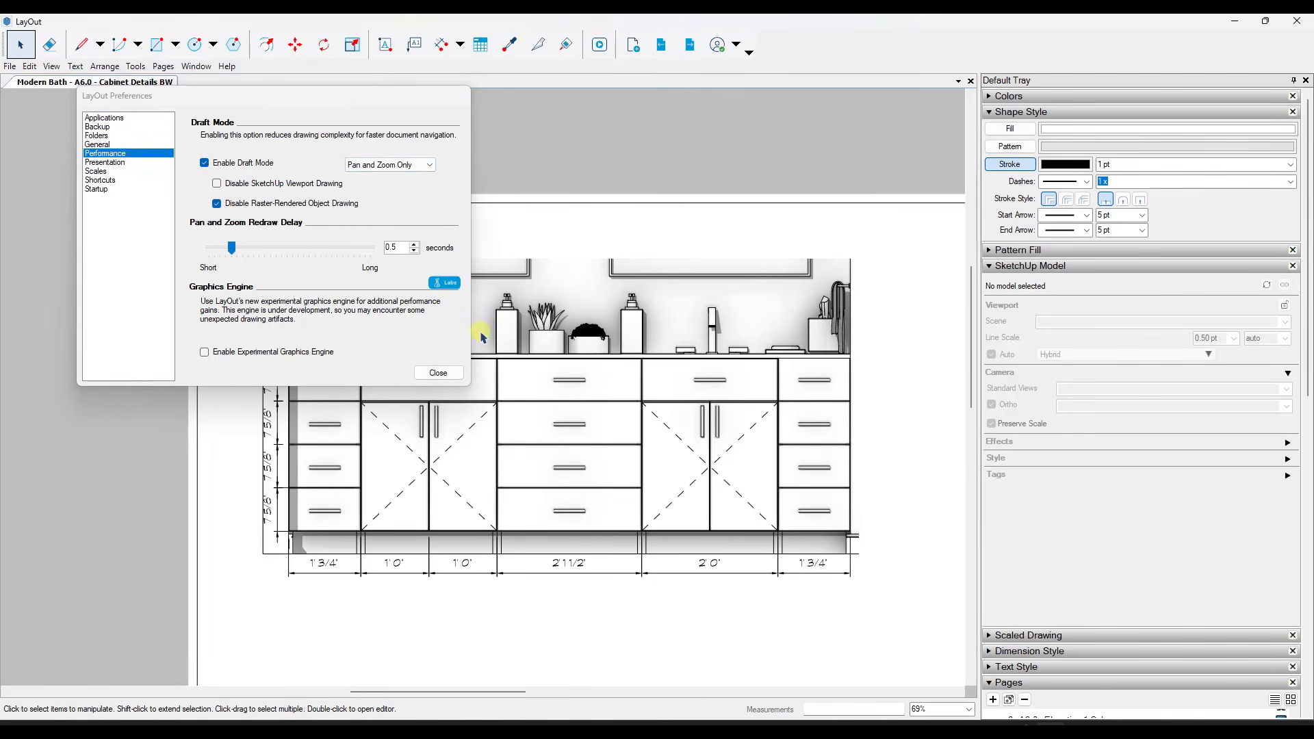
click(353, 100)
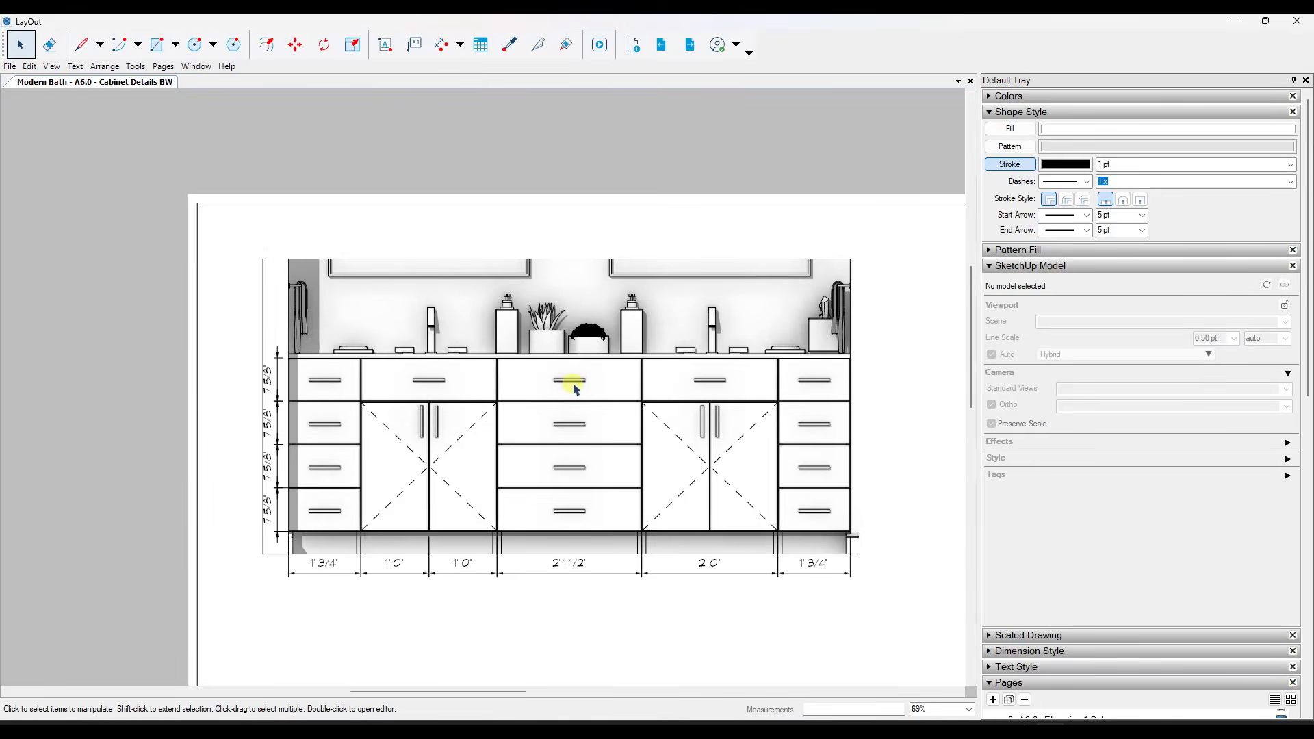
Examine how the cabinet elevation redraws in Draft Mode during zooming and panning across the countertop plants, drawers and doors.
scroll(573, 388, up, 6)
scroll(756, 342, down, 3)
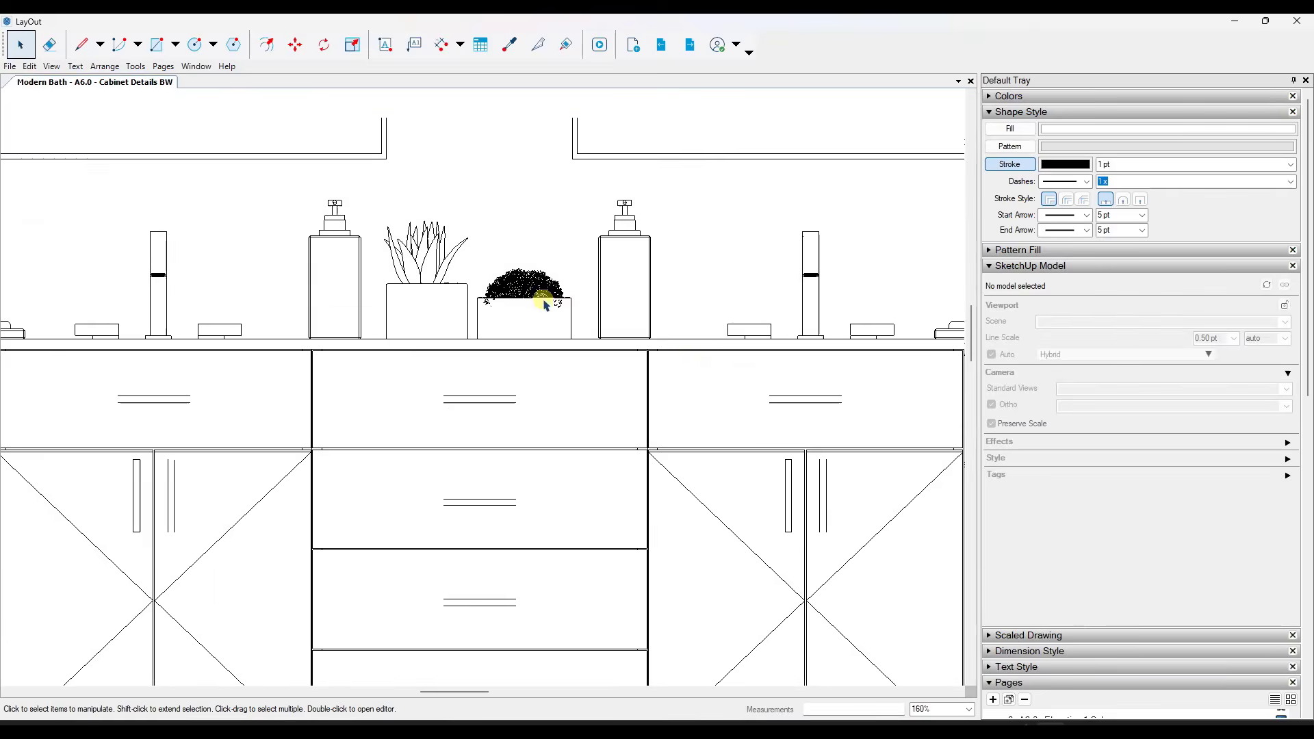
scroll(546, 304, up, 6)
scroll(542, 255, down, 4)
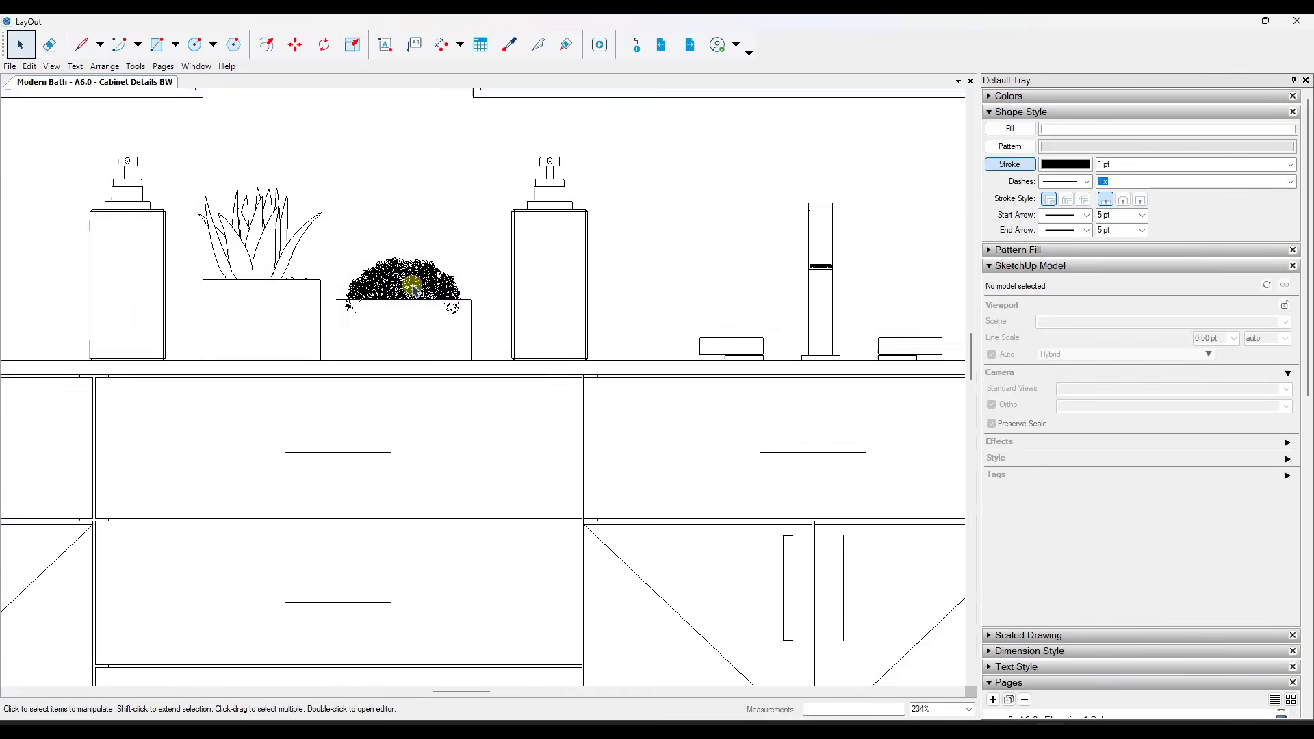
scroll(414, 289, down, 3)
scroll(431, 425, up, 6)
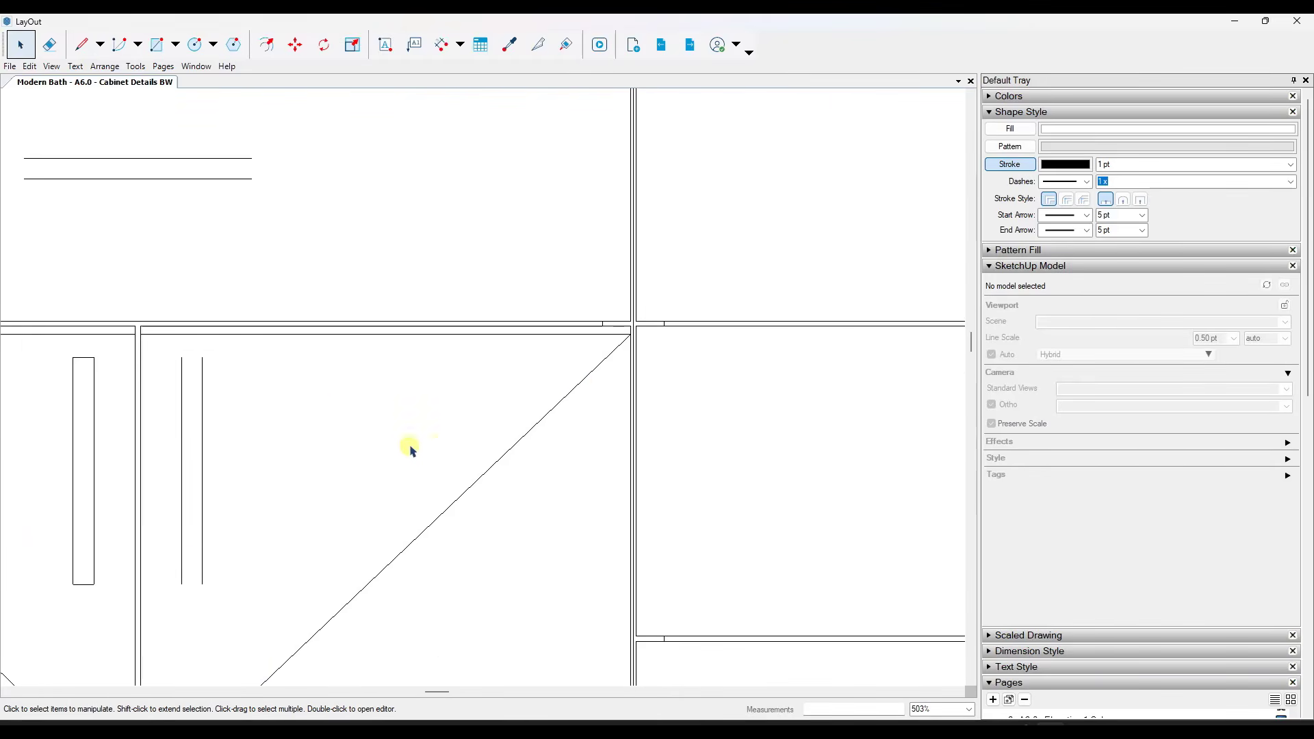
scroll(410, 438, down, 7)
scroll(815, 420, up, 4)
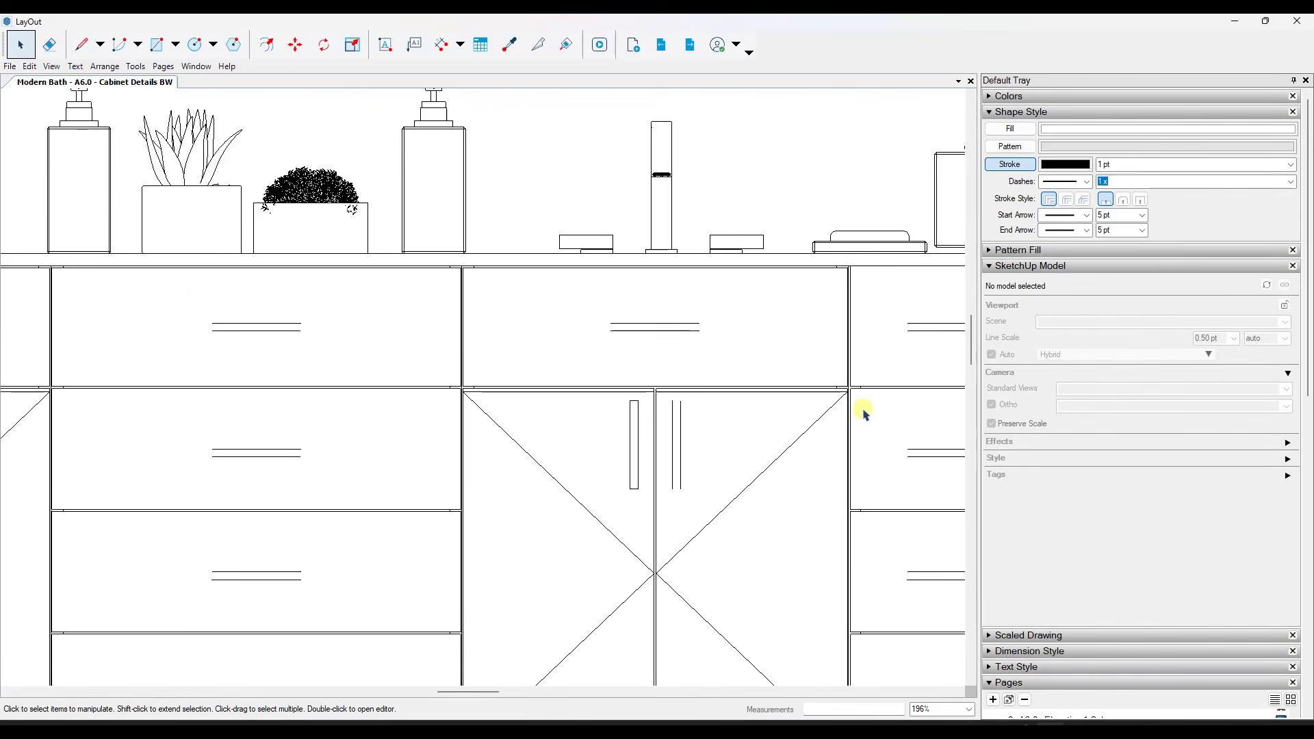
scroll(849, 410, down, 4)
scroll(390, 413, up, 6)
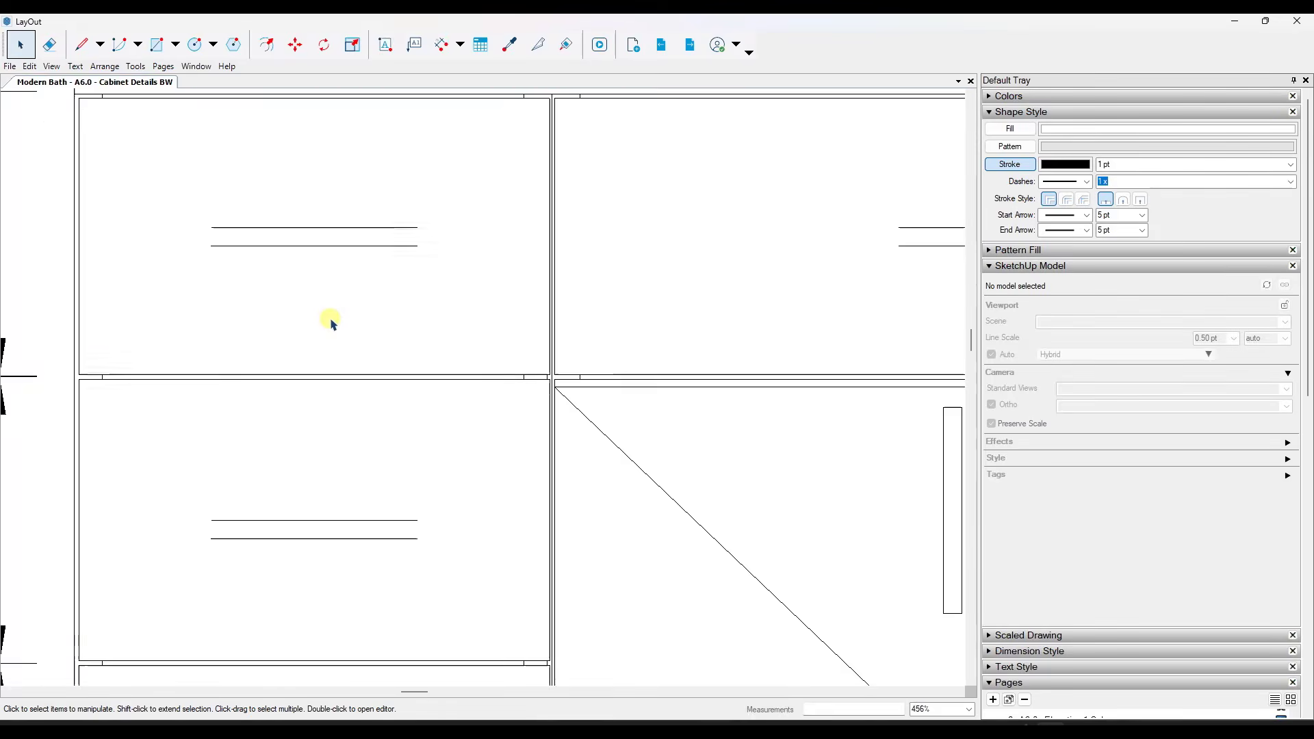
scroll(331, 324, down, 5)
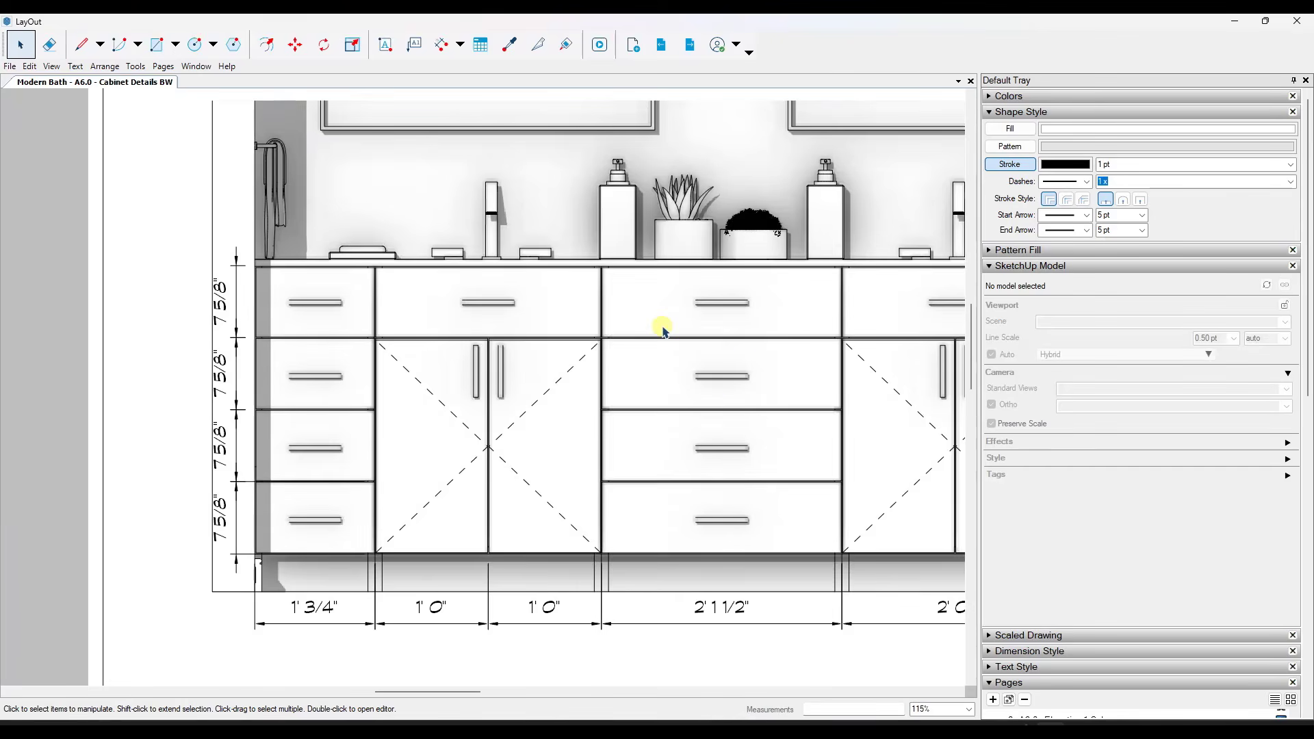
scroll(863, 385, up, 4)
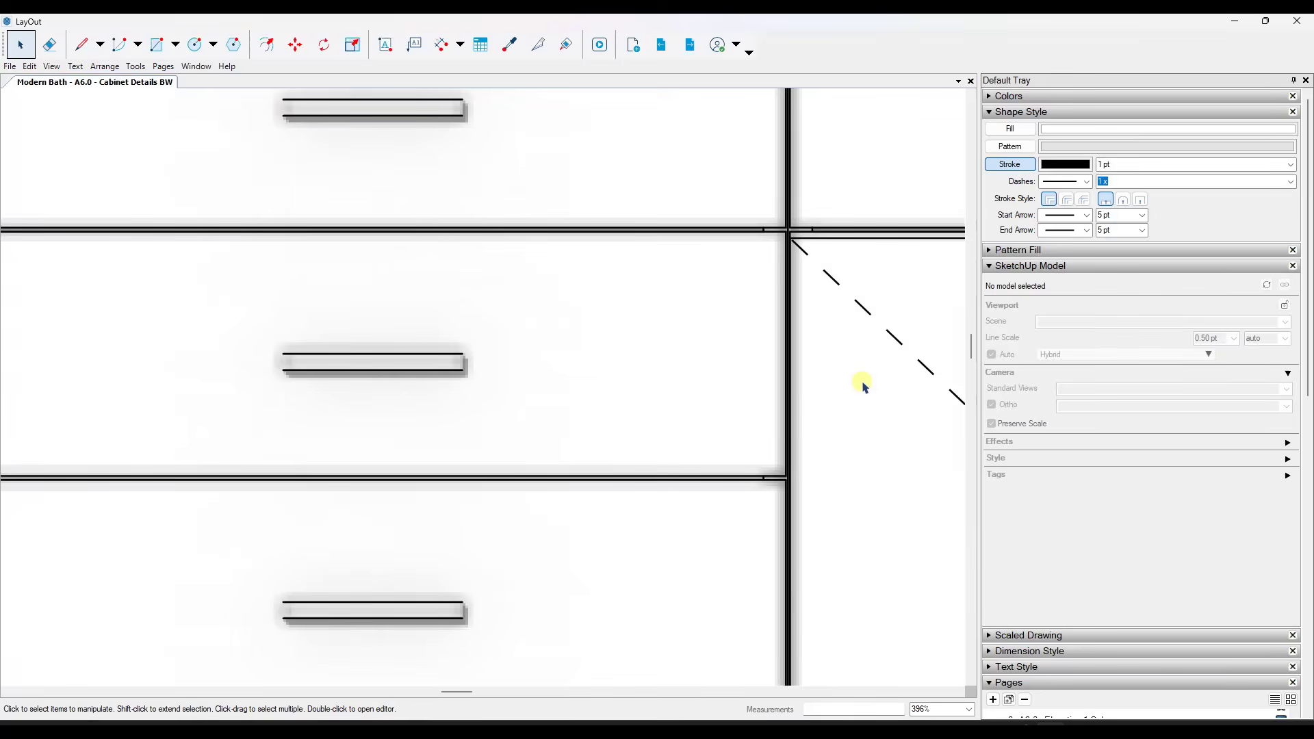
scroll(862, 385, down, 4)
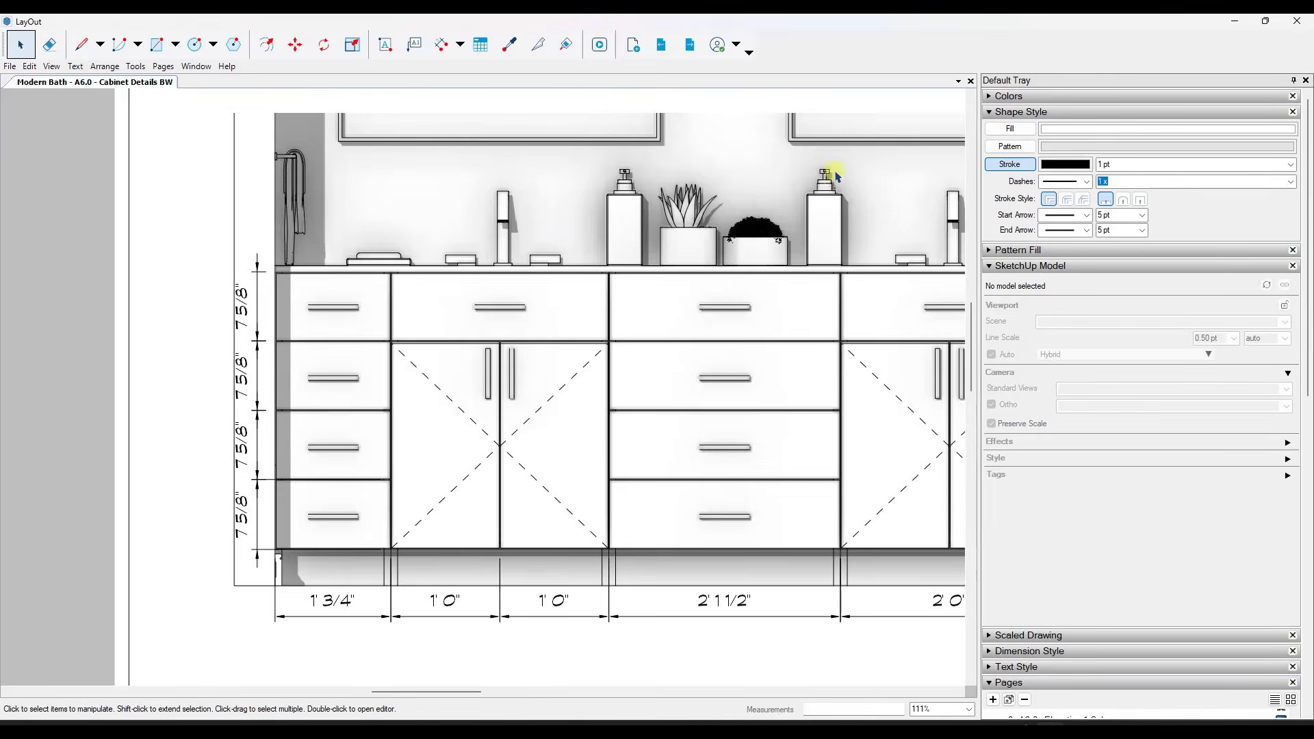
scroll(831, 184, up, 3)
scroll(689, 239, down, 5)
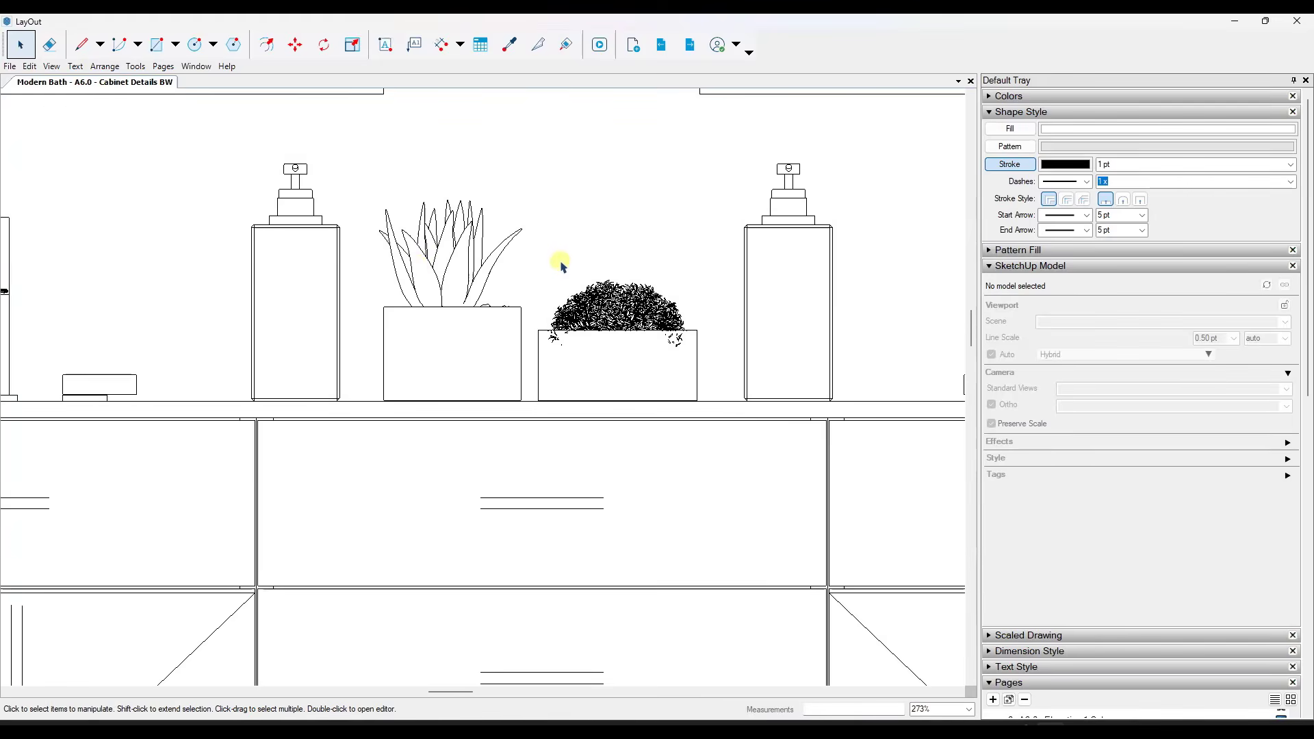
scroll(598, 314, down, 1)
scroll(639, 317, up, 6)
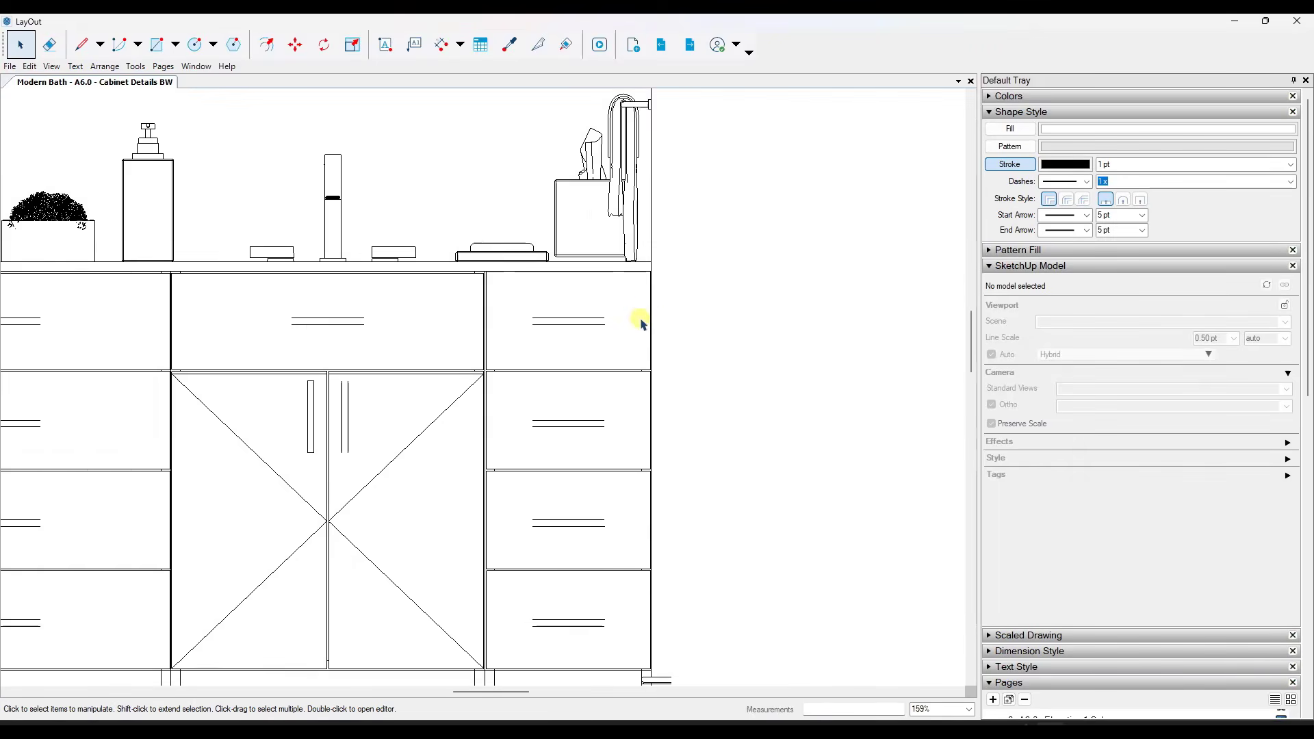
scroll(800, 312, down, 3)
scroll(578, 337, up, 6)
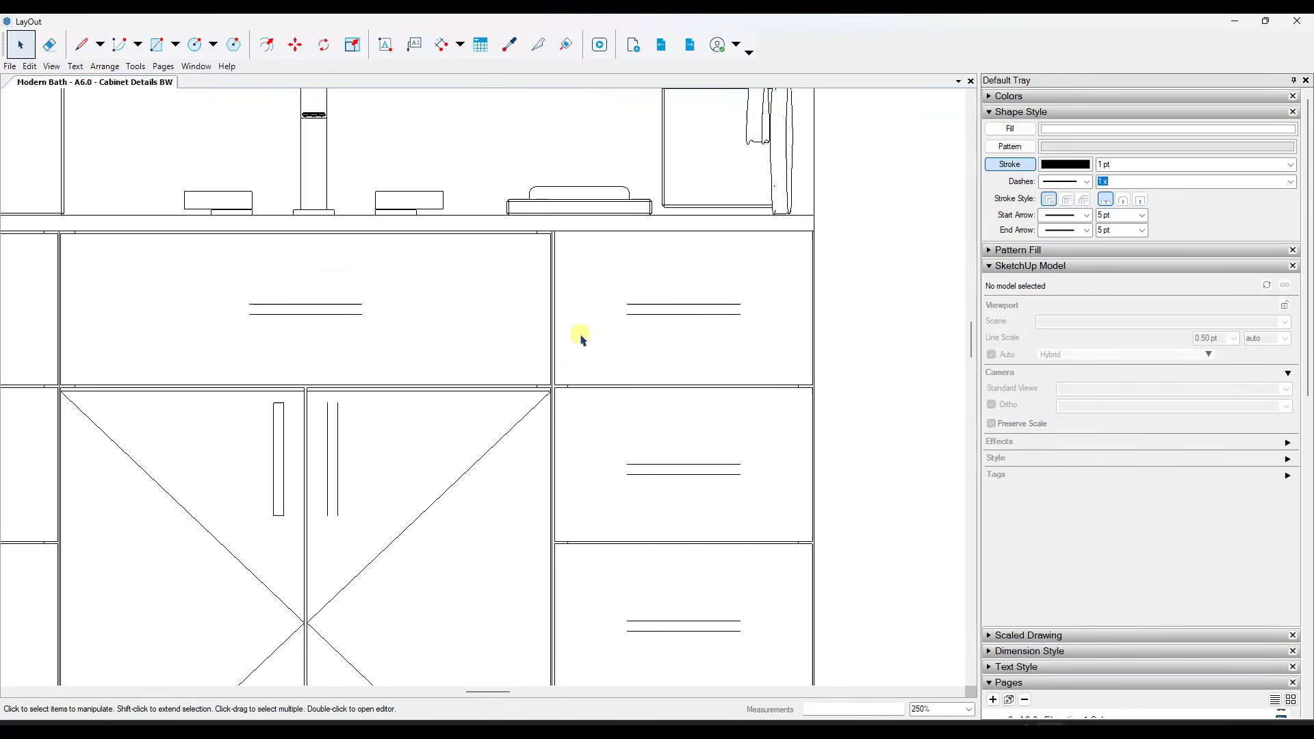
scroll(697, 355, down, 6)
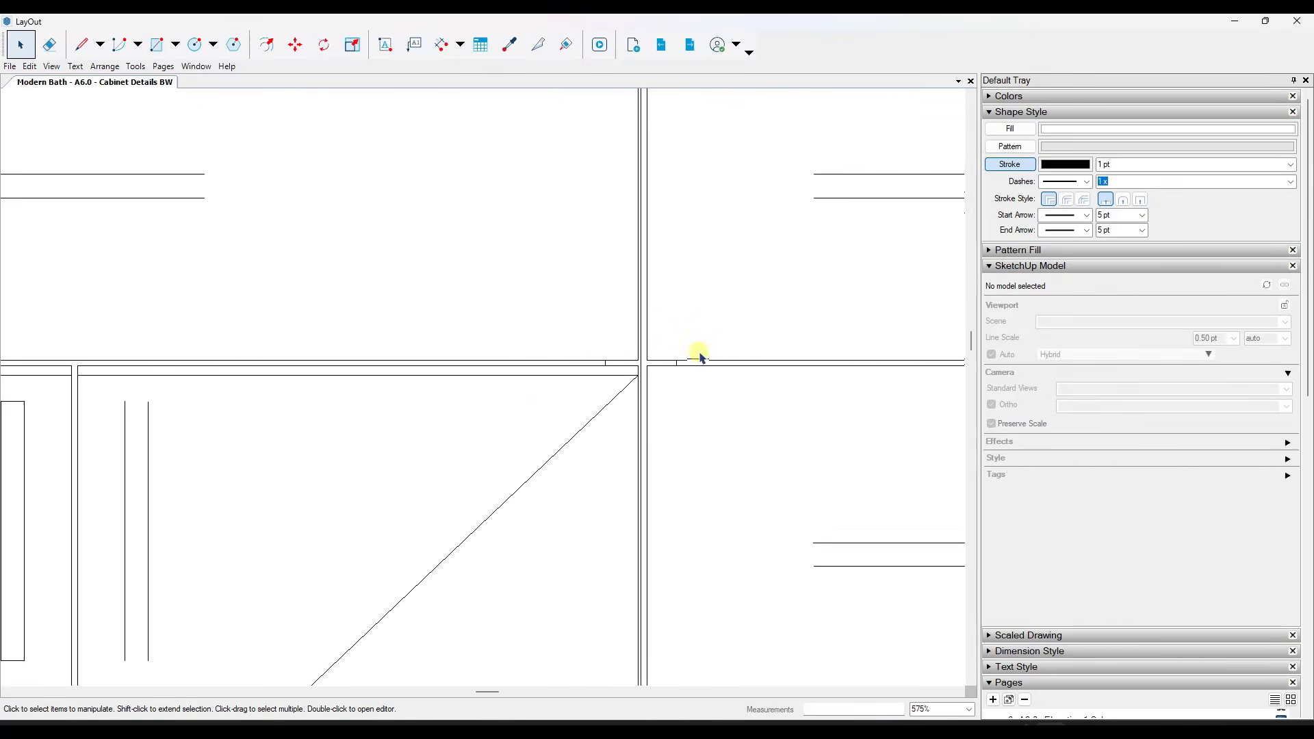
scroll(389, 375, up, 3)
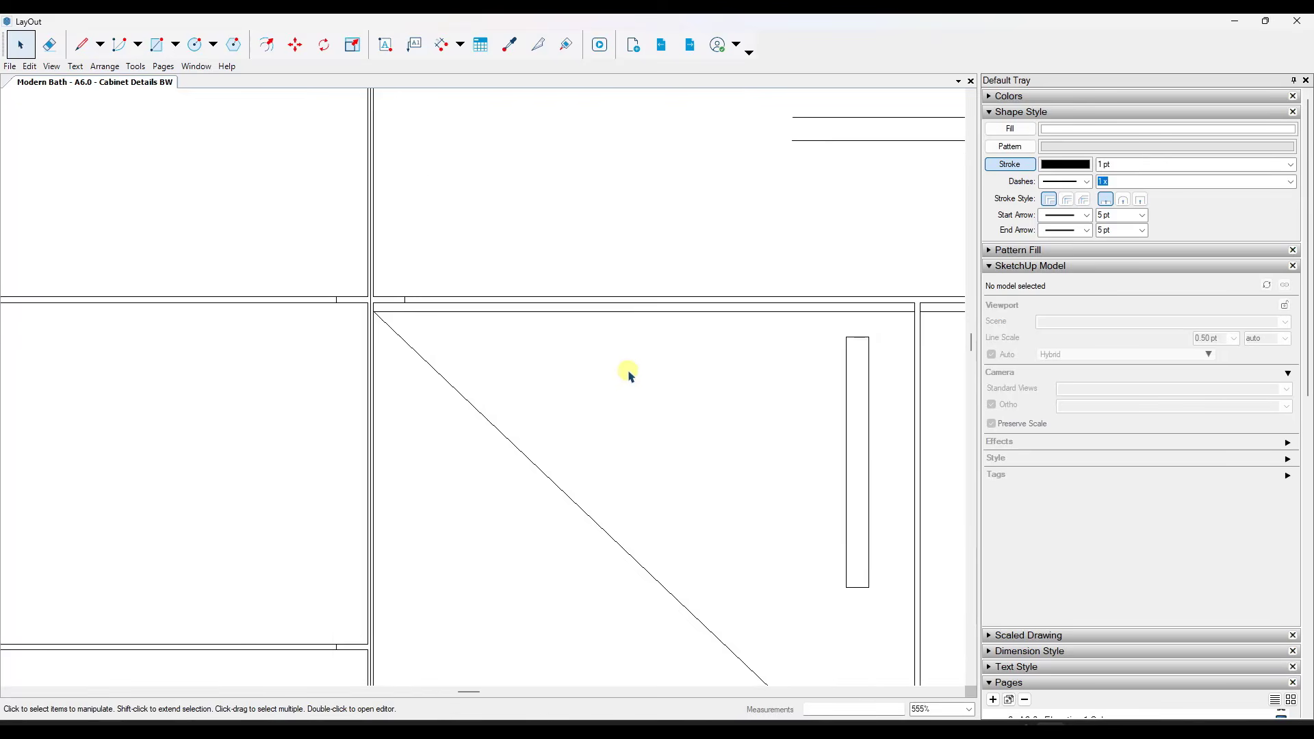
scroll(625, 373, down, 6)
scroll(287, 454, up, 5)
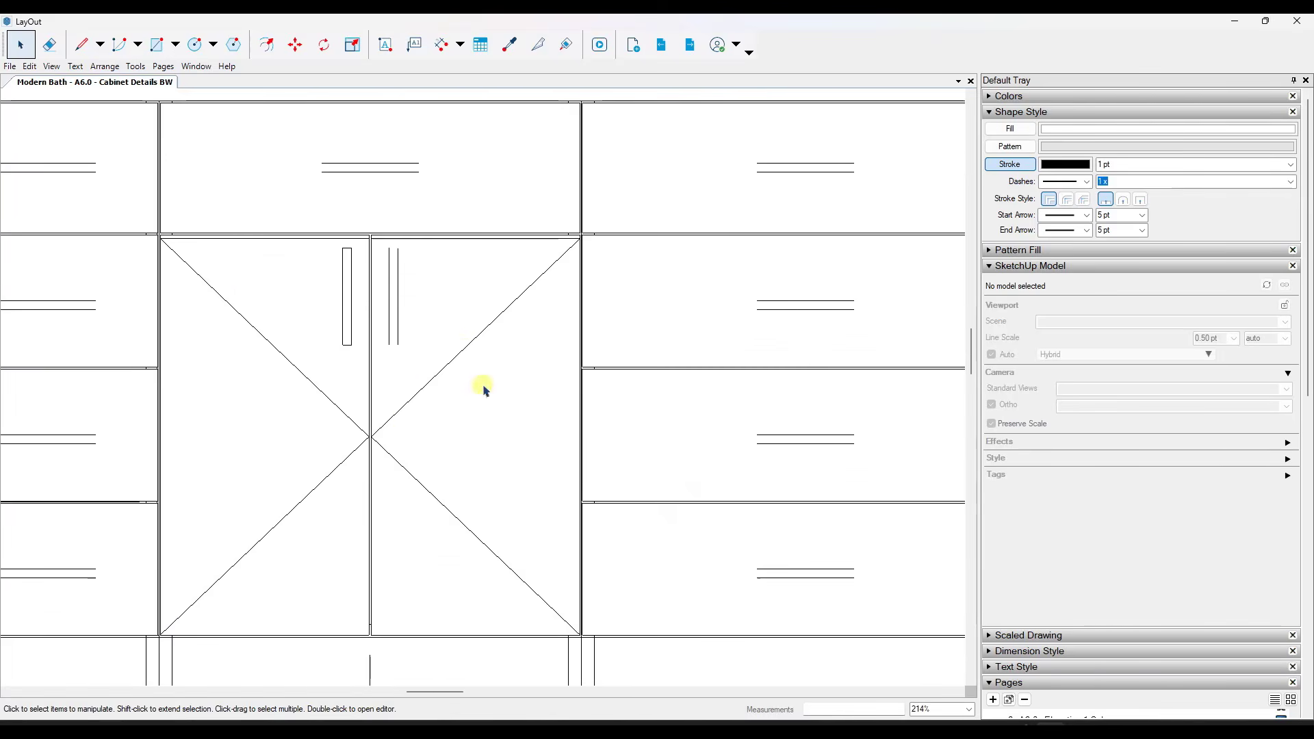
Set the pan and zoom redraw delay to 3.0 seconds in the performance preferences and close them.
scroll(404, 339, up, 2)
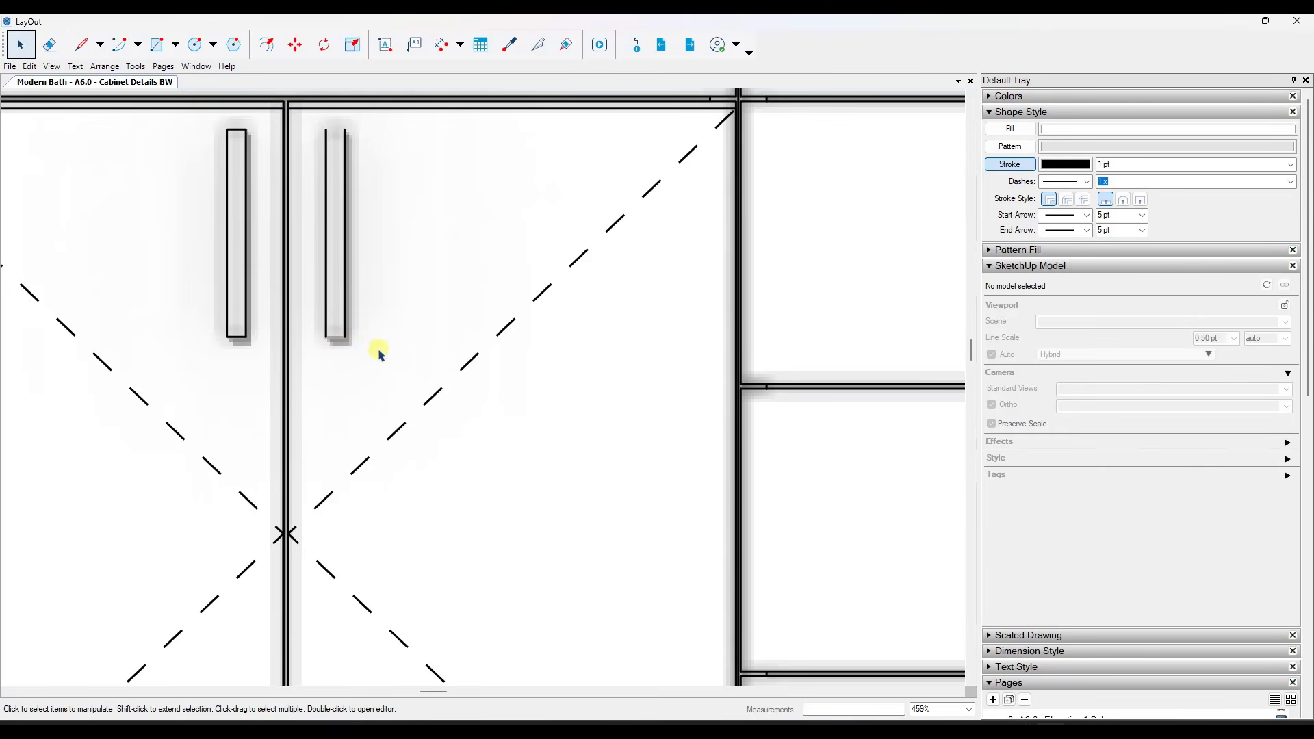
drag(0, 164, 383, 130)
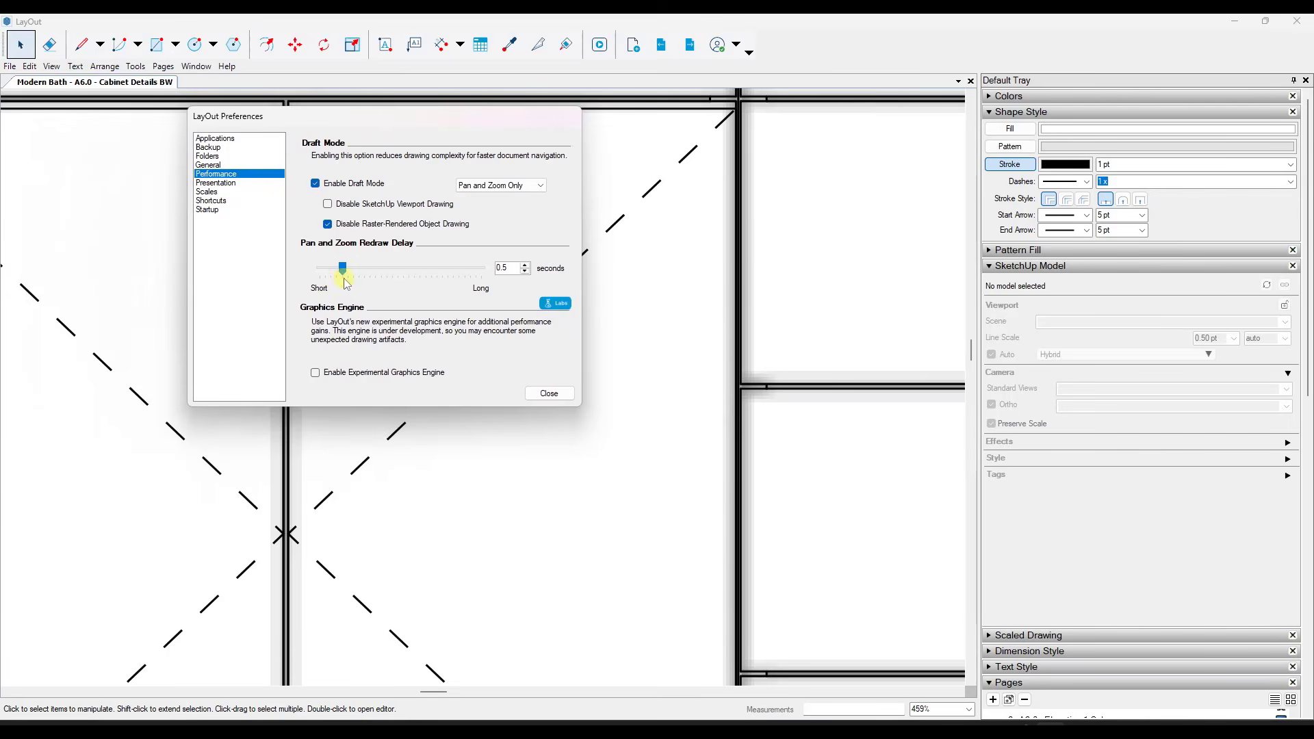
drag(347, 274, 422, 273)
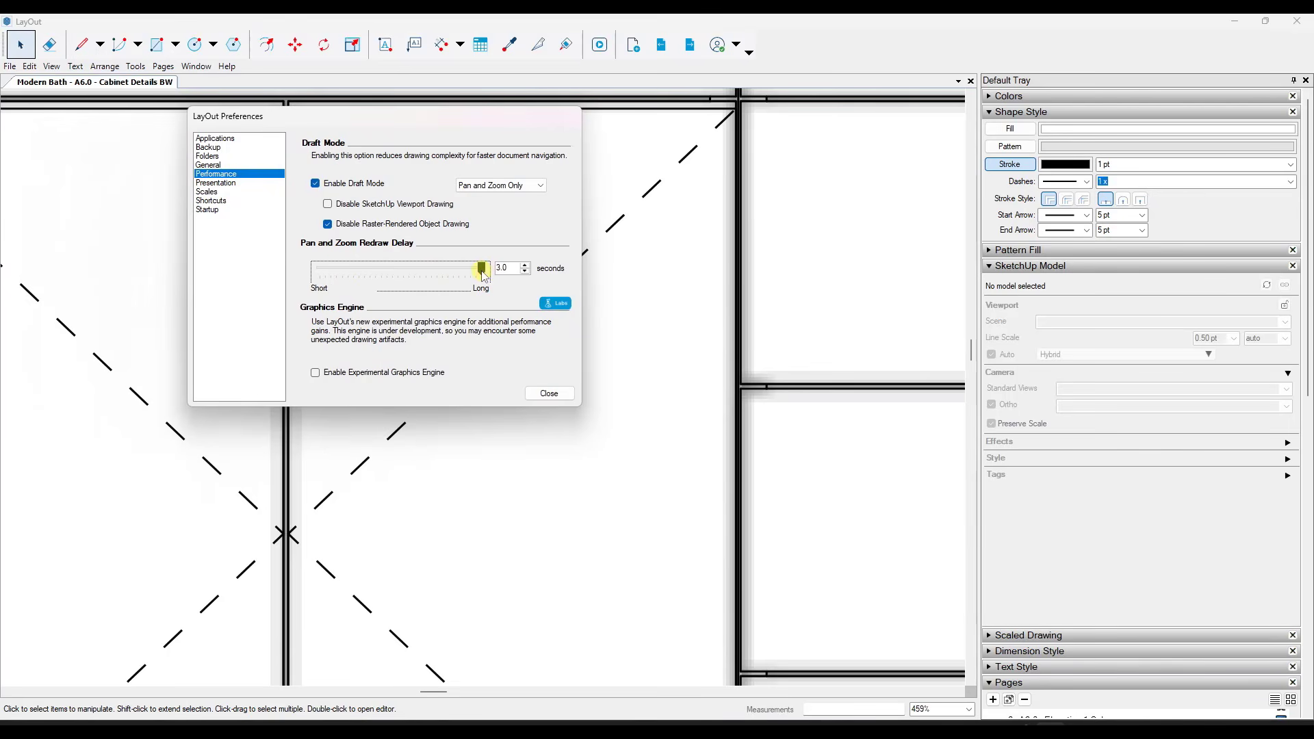
drag(439, 124, 0, 130)
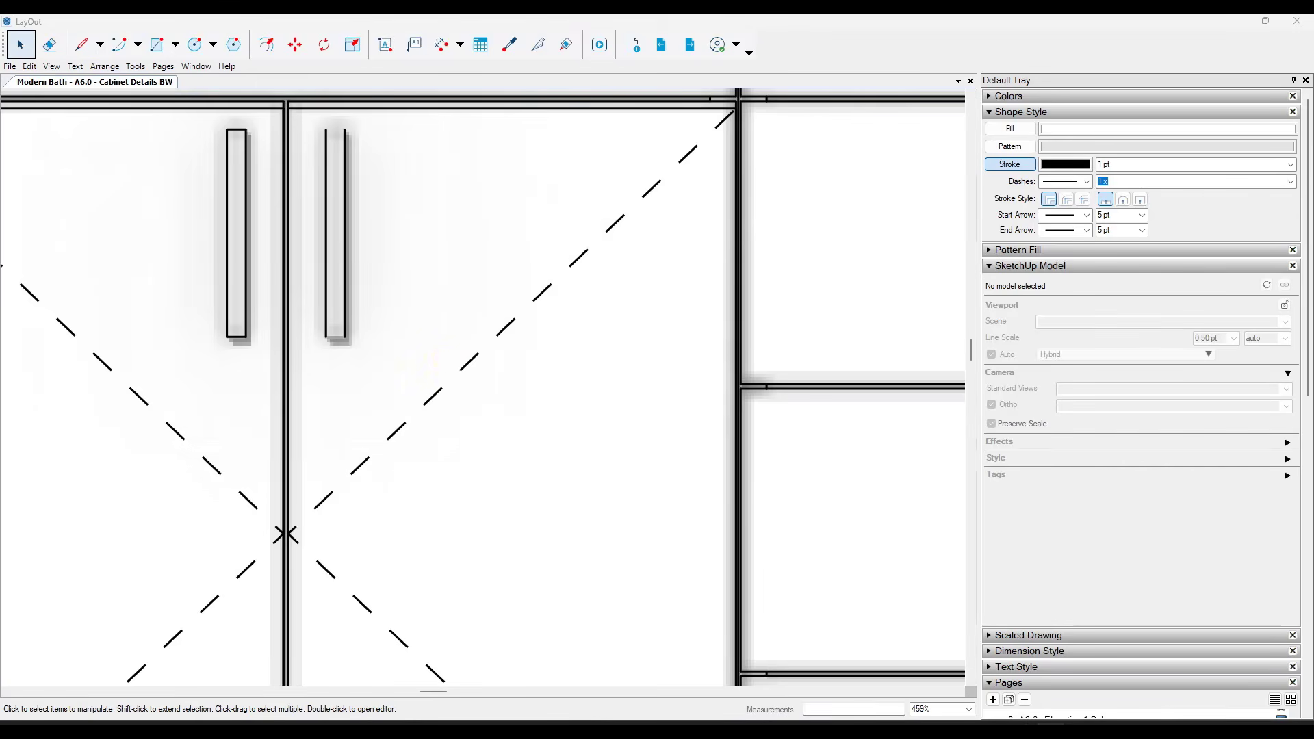
Examine how the elevation redraws with the long delay during zooming and panning across the drawers, doors, dimensions and countertop accessories.
scroll(381, 322, down, 5)
scroll(798, 352, up, 4)
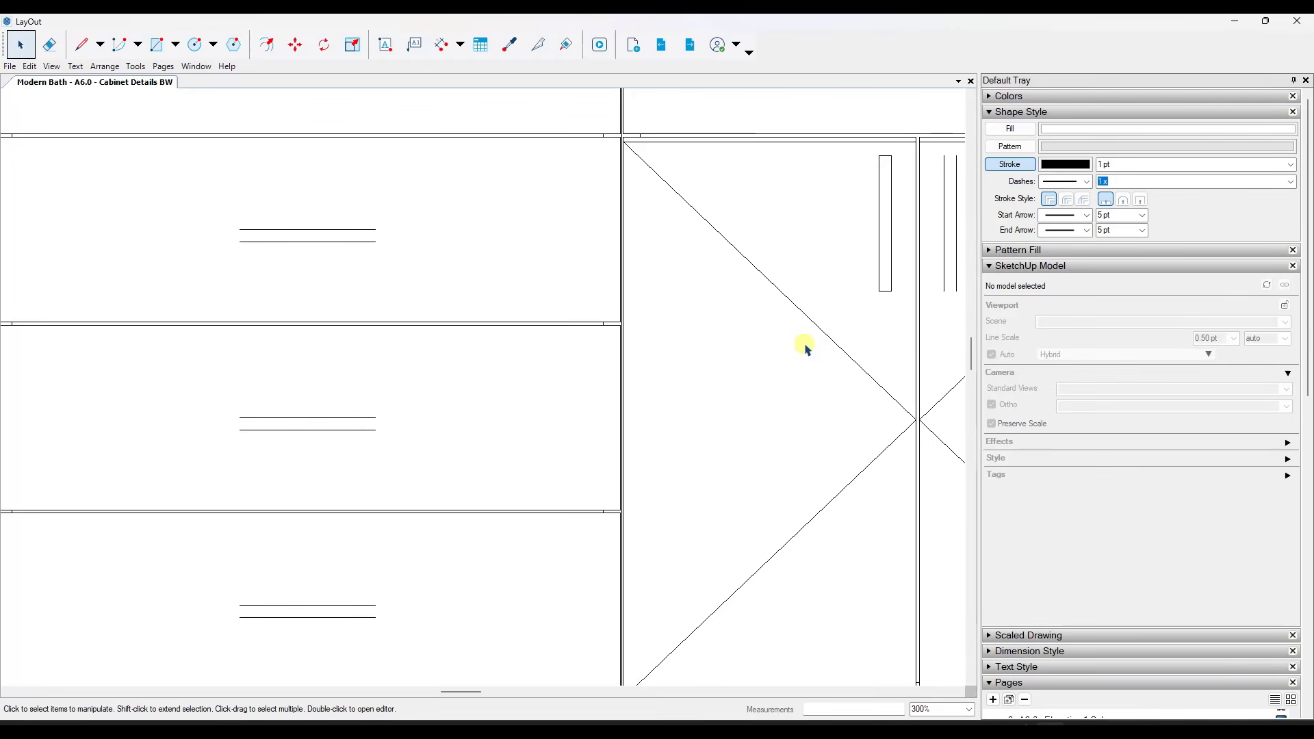
scroll(621, 301, down, 3)
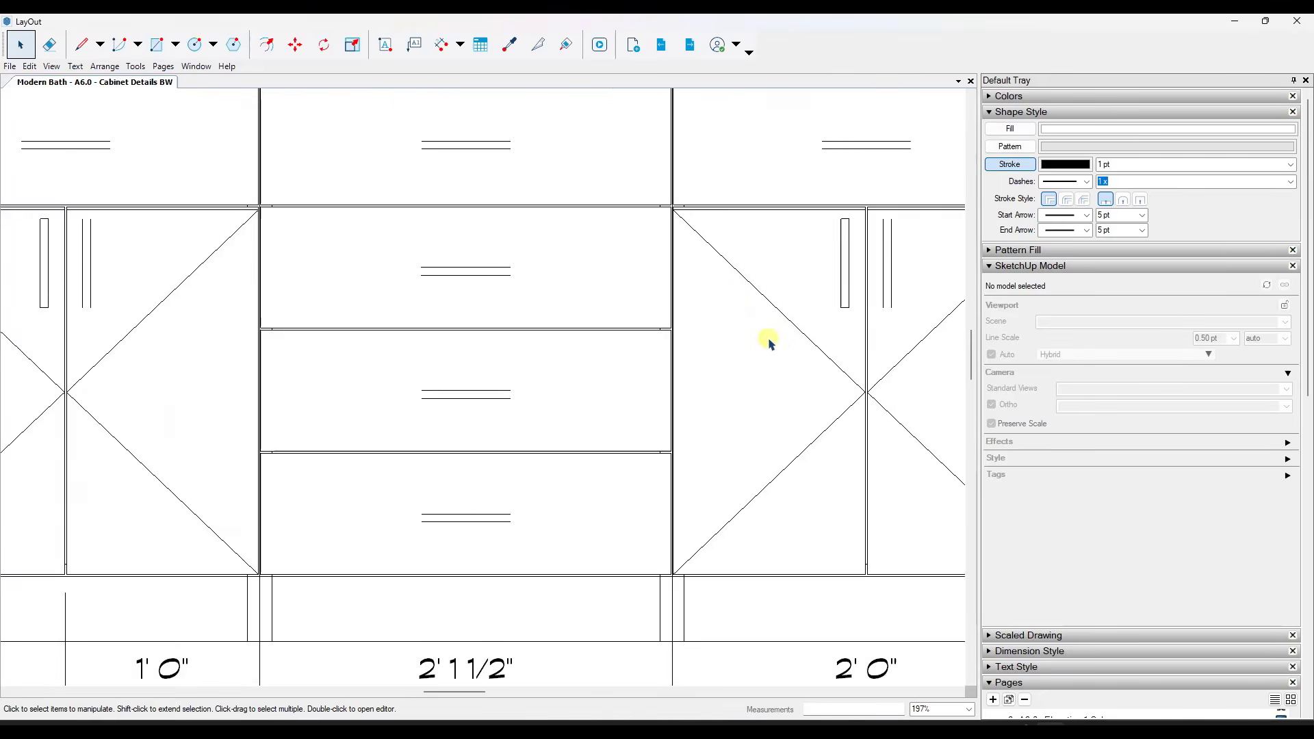
scroll(755, 338, down, 2)
middle_drag(329, 439, 431, 434)
scroll(325, 438, up, 5)
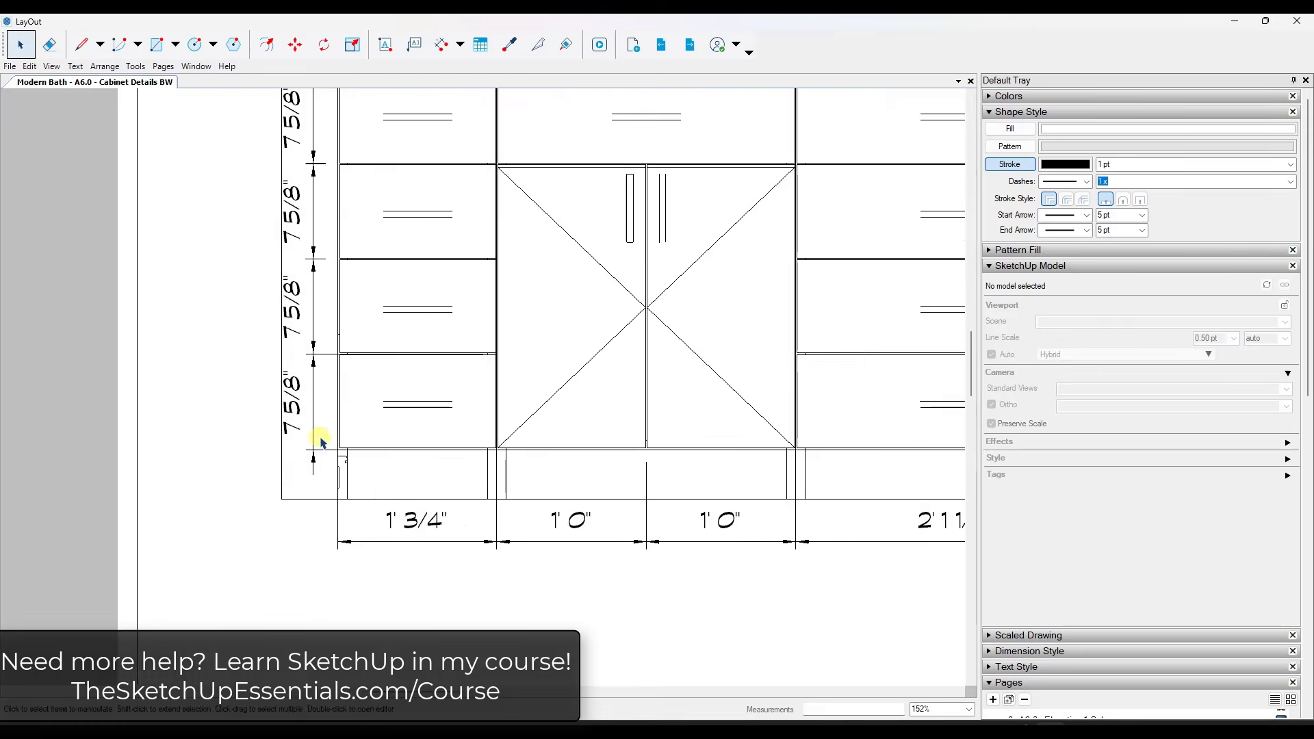
scroll(302, 431, down, 3)
scroll(639, 358, up, 4)
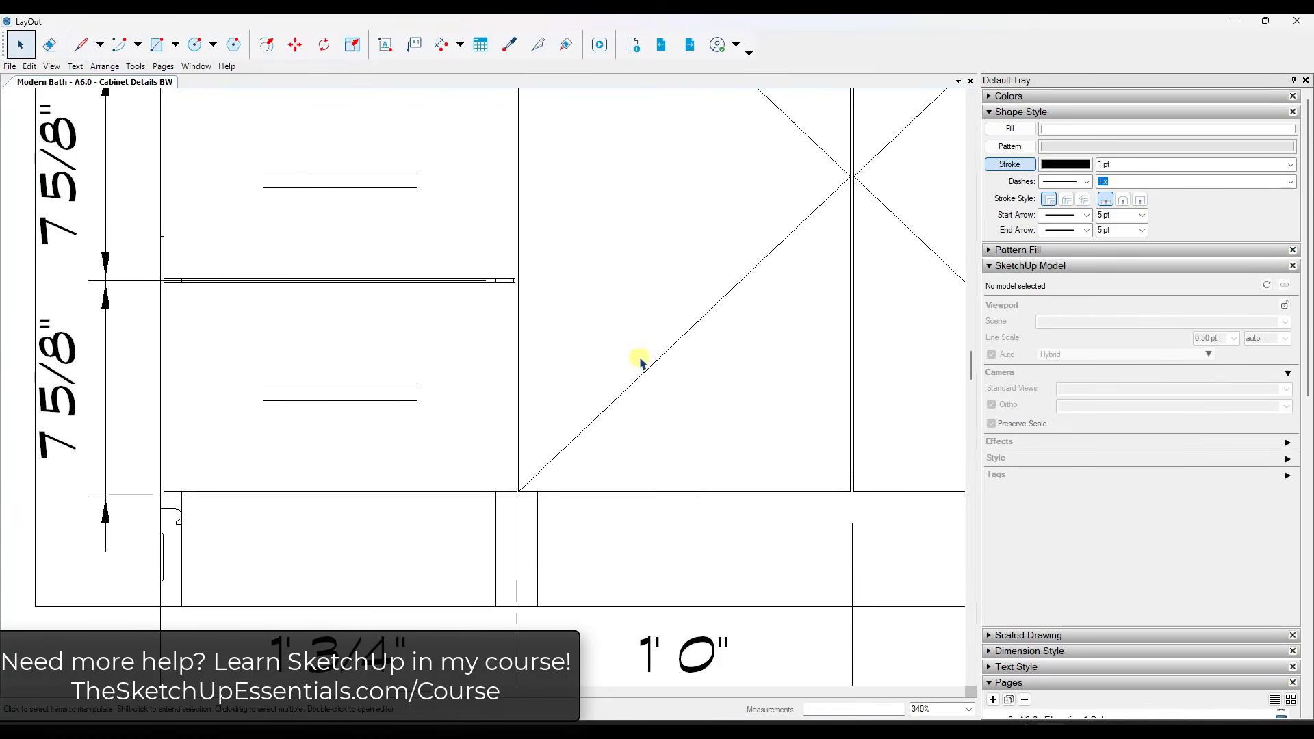
scroll(349, 425, down, 4)
scroll(519, 208, up, 3)
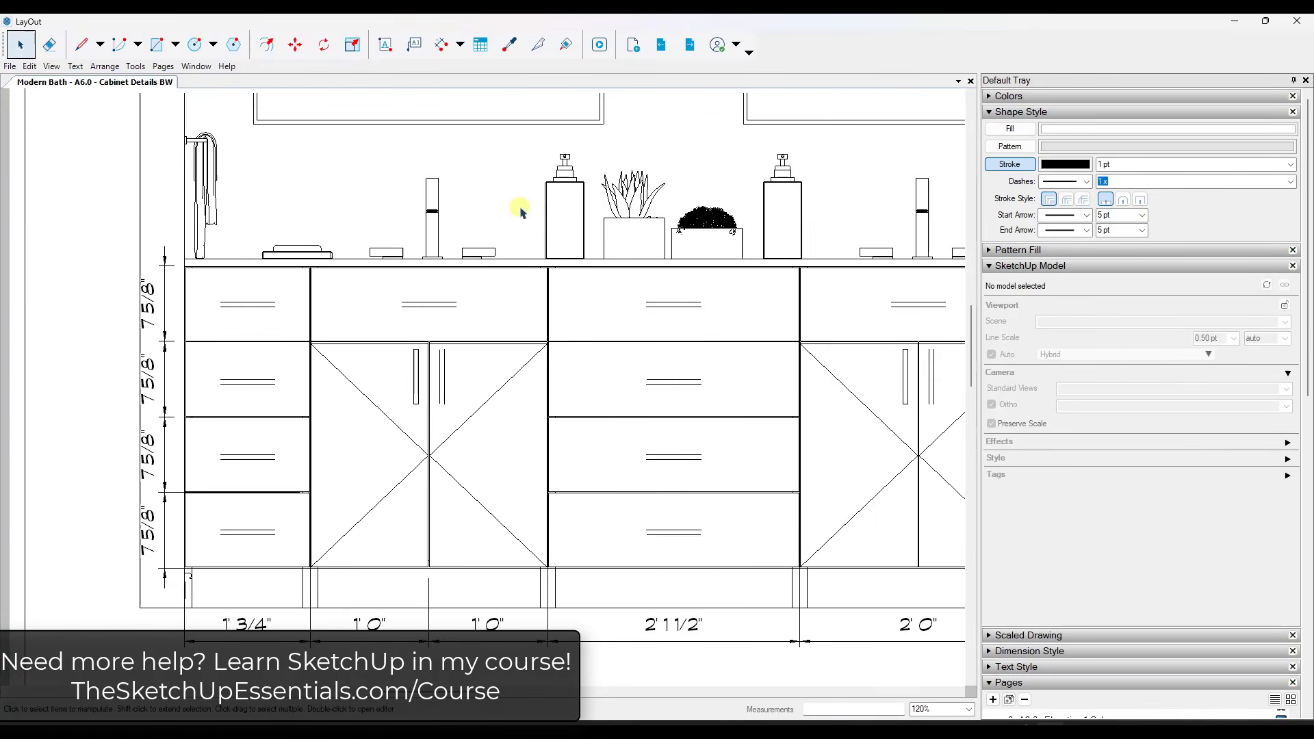
scroll(595, 223, up, 2)
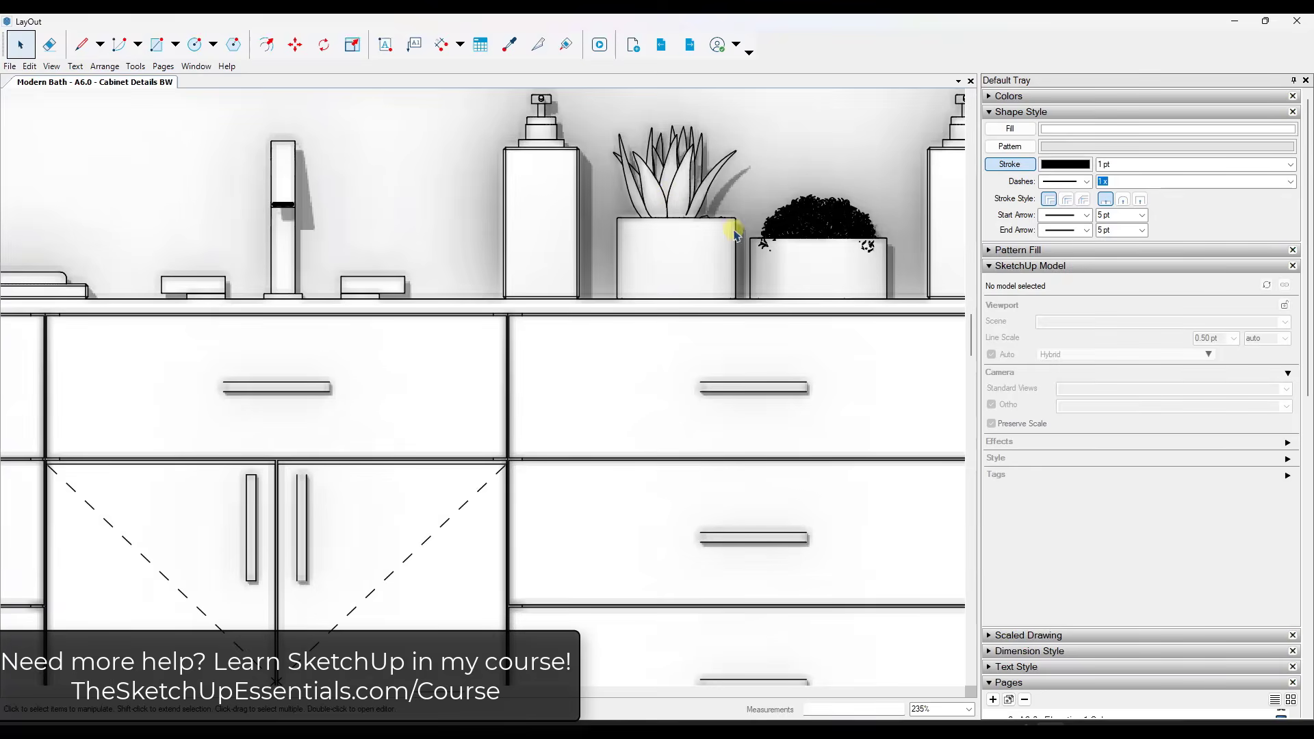
middle_drag(732, 223, 290, 273)
scroll(314, 264, down, 4)
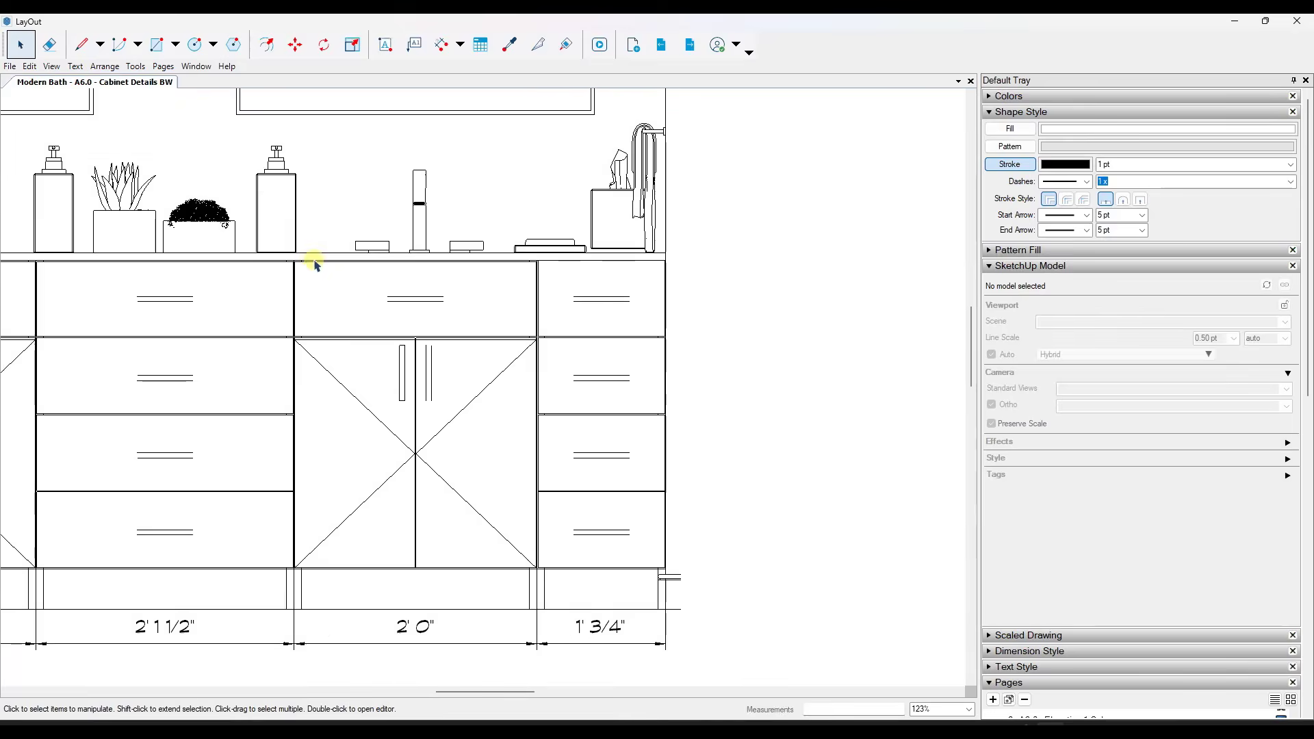
middle_drag(361, 331, 577, 331)
scroll(490, 291, up, 2)
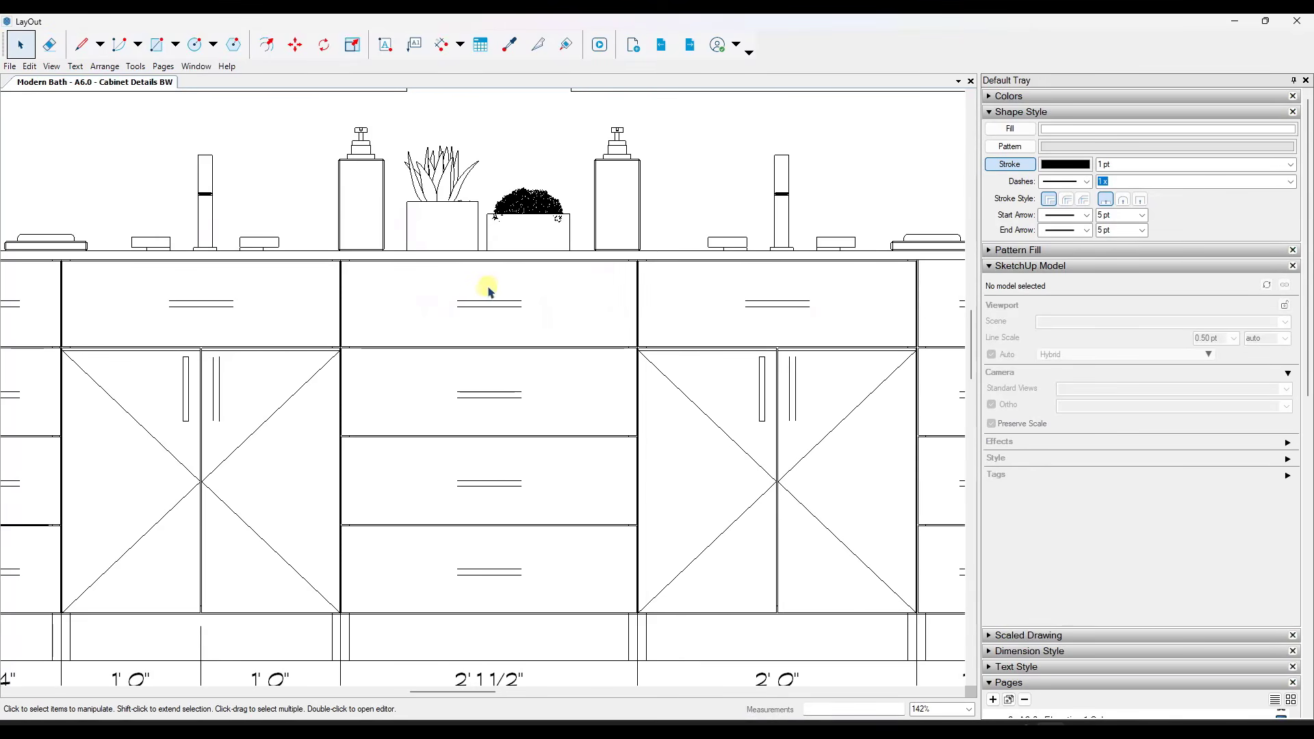
middle_drag(487, 314, 584, 234)
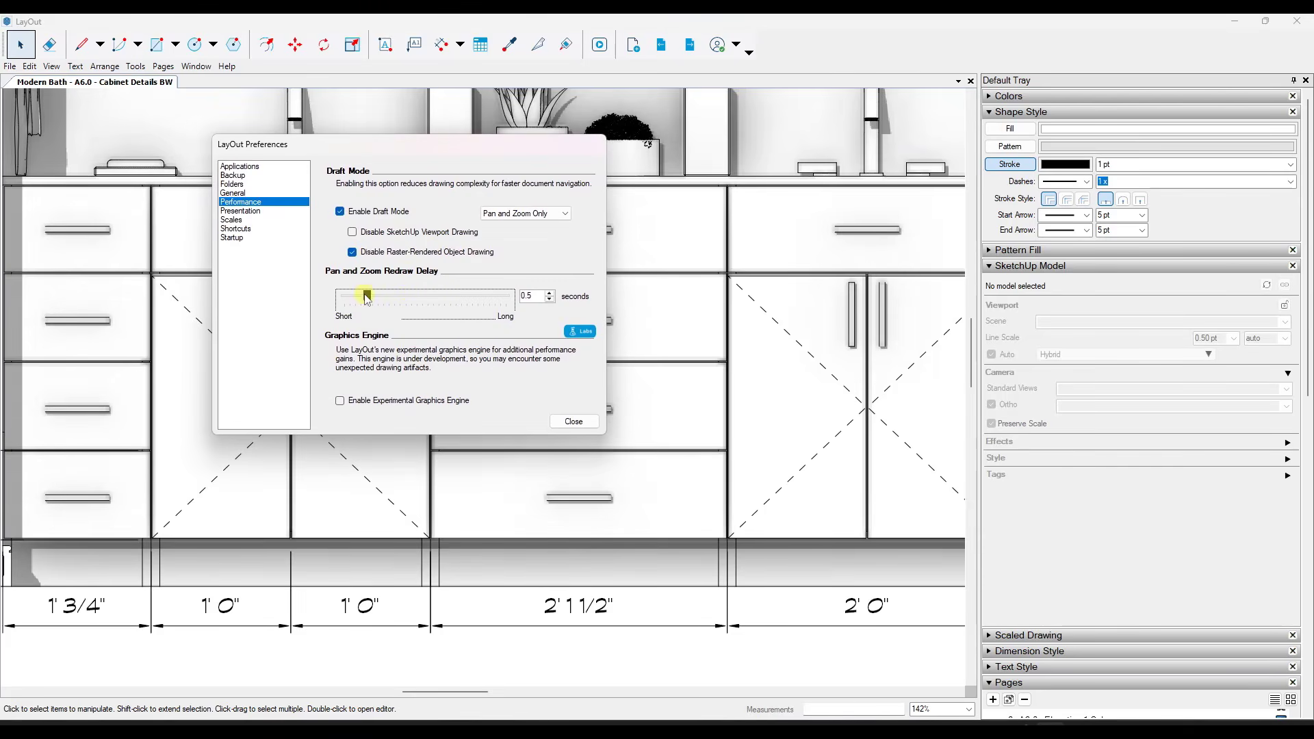
Set the pan and zoom redraw delay to 0.5 seconds and check how the cabinet elevation redraws during navigation.
key(Escape)
scroll(630, 285, up, 5)
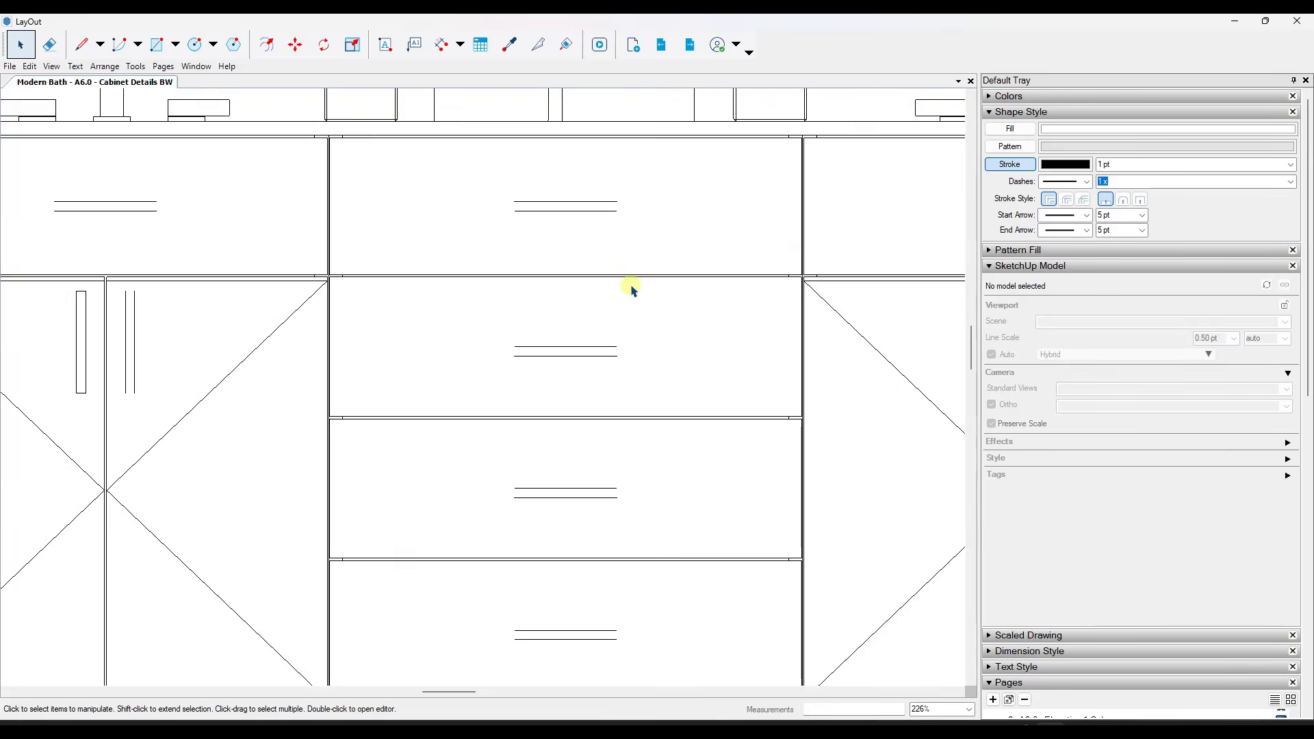
scroll(655, 320, down, 3)
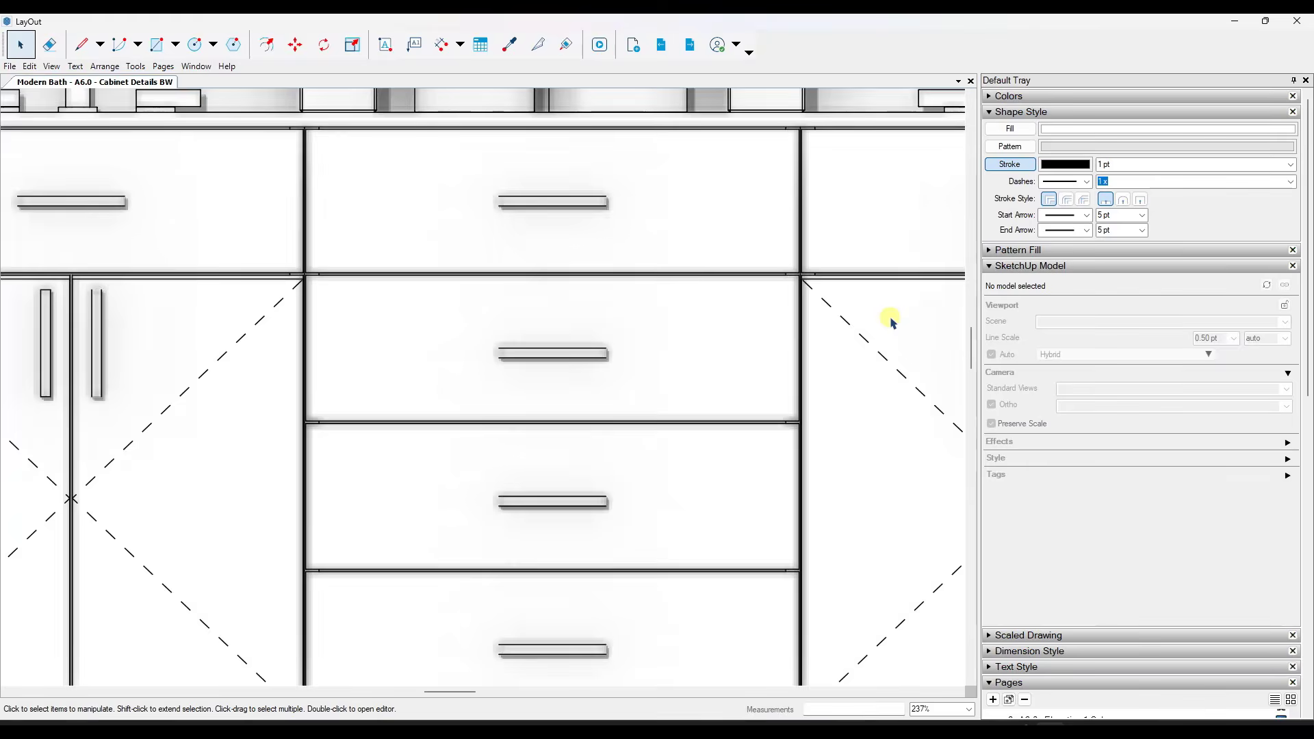
scroll(891, 318, up, 3)
scroll(886, 316, down, 3)
middle_drag(886, 316, 622, 276)
scroll(623, 279, up, 1)
scroll(728, 264, down, 3)
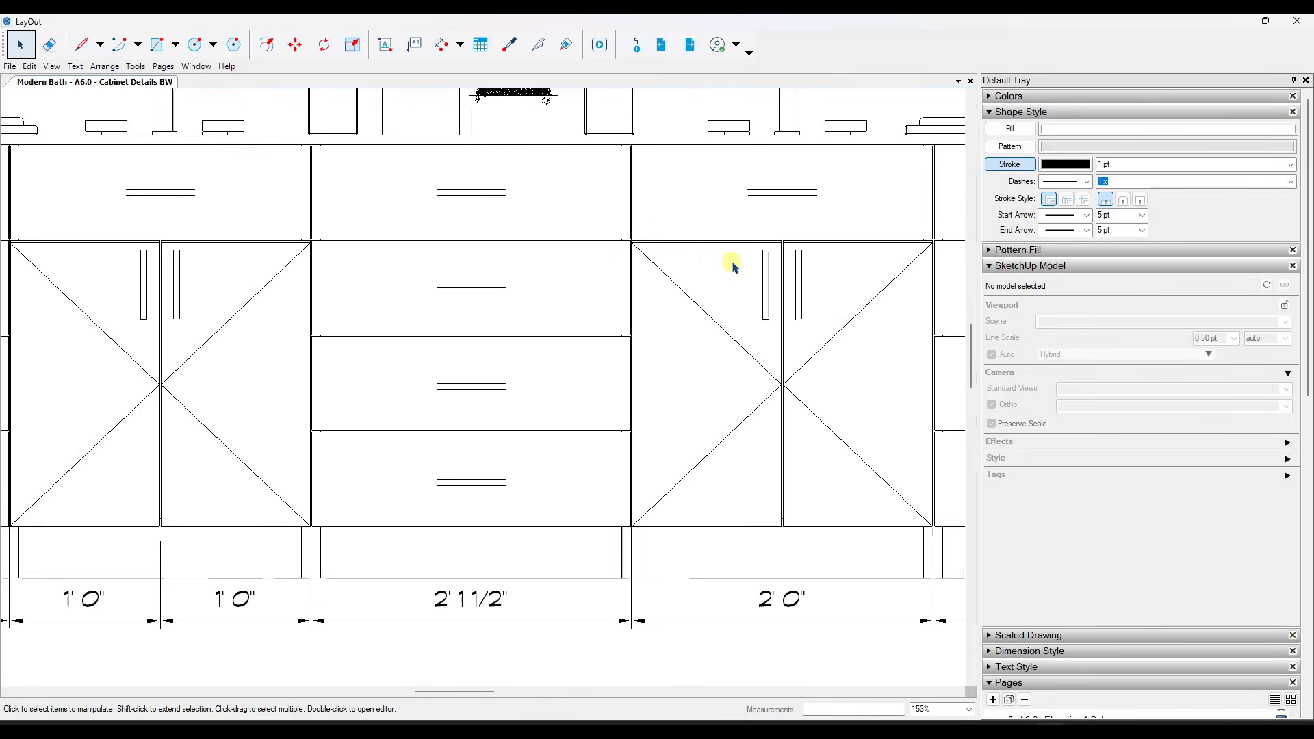
scroll(742, 264, down, 1)
scroll(662, 249, down, 2)
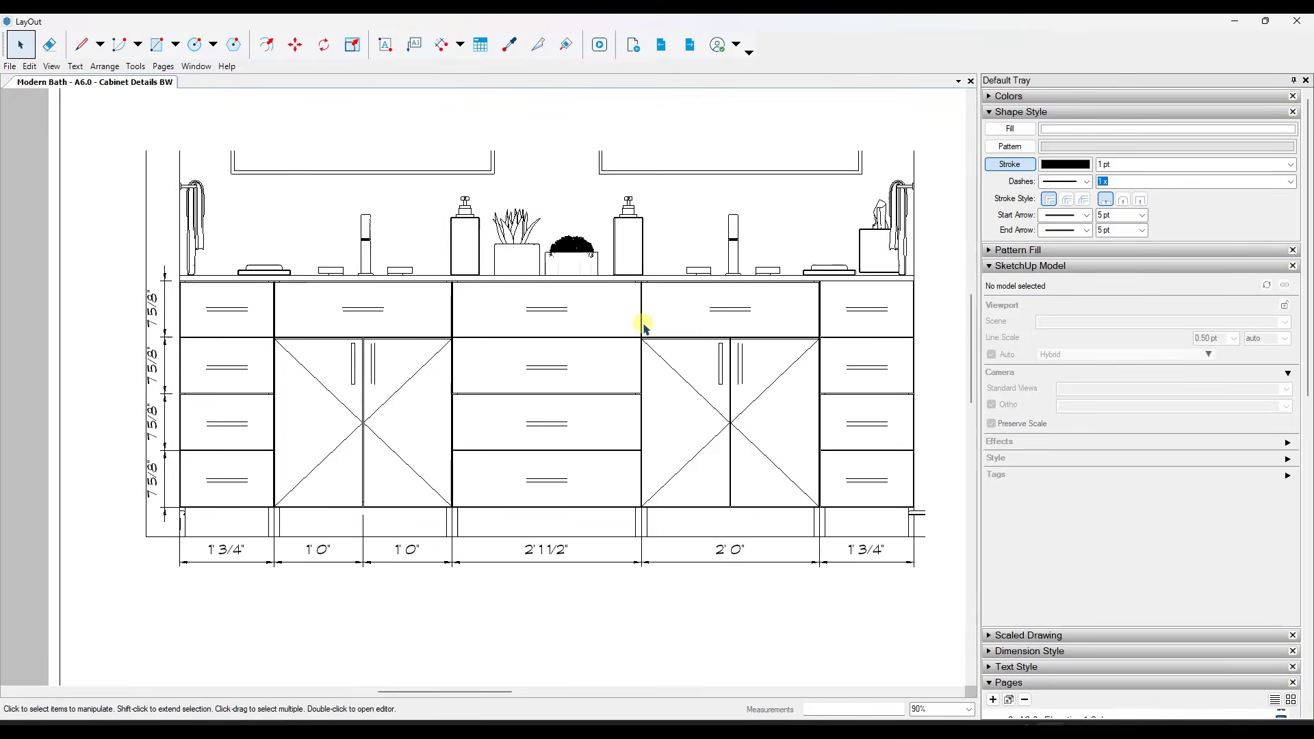
Set Draft Mode to Always On, compare the elevation with Draft Mode switched off and on, and close the preferences.
drag(452, 150, 585, 181)
click(673, 240)
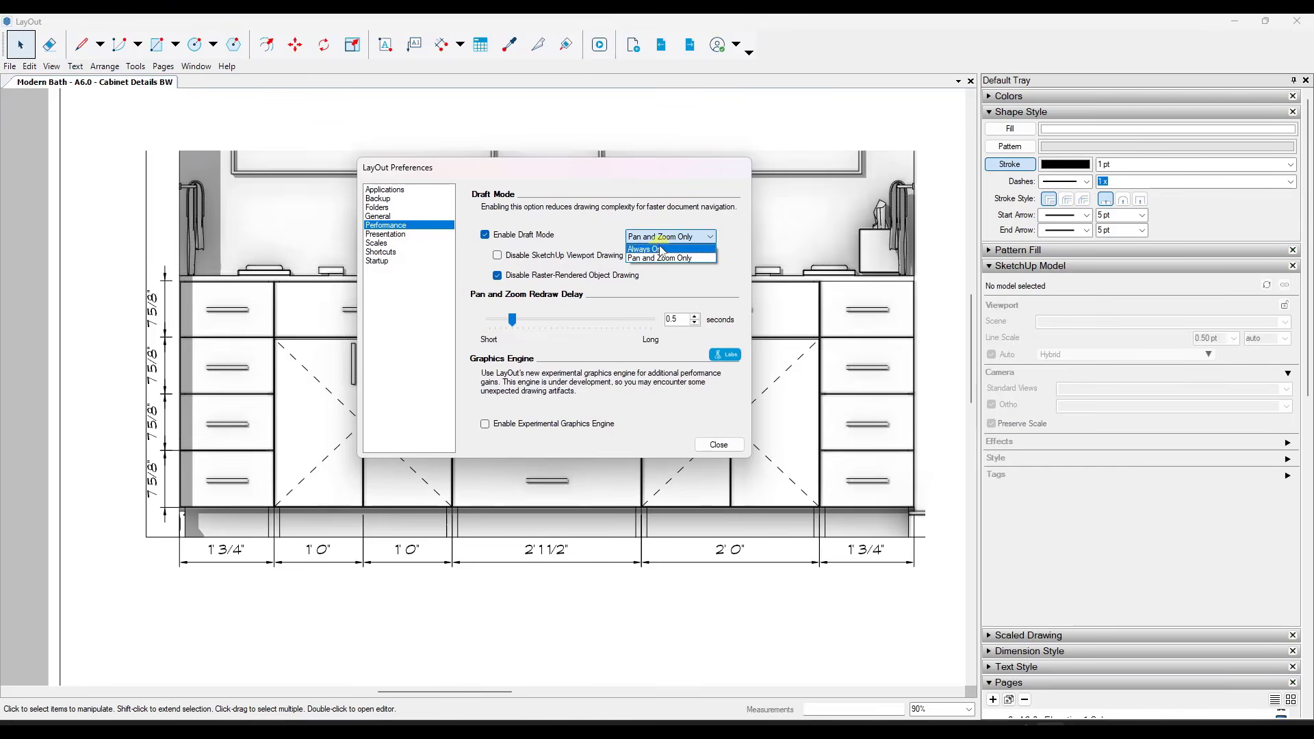
click(660, 251)
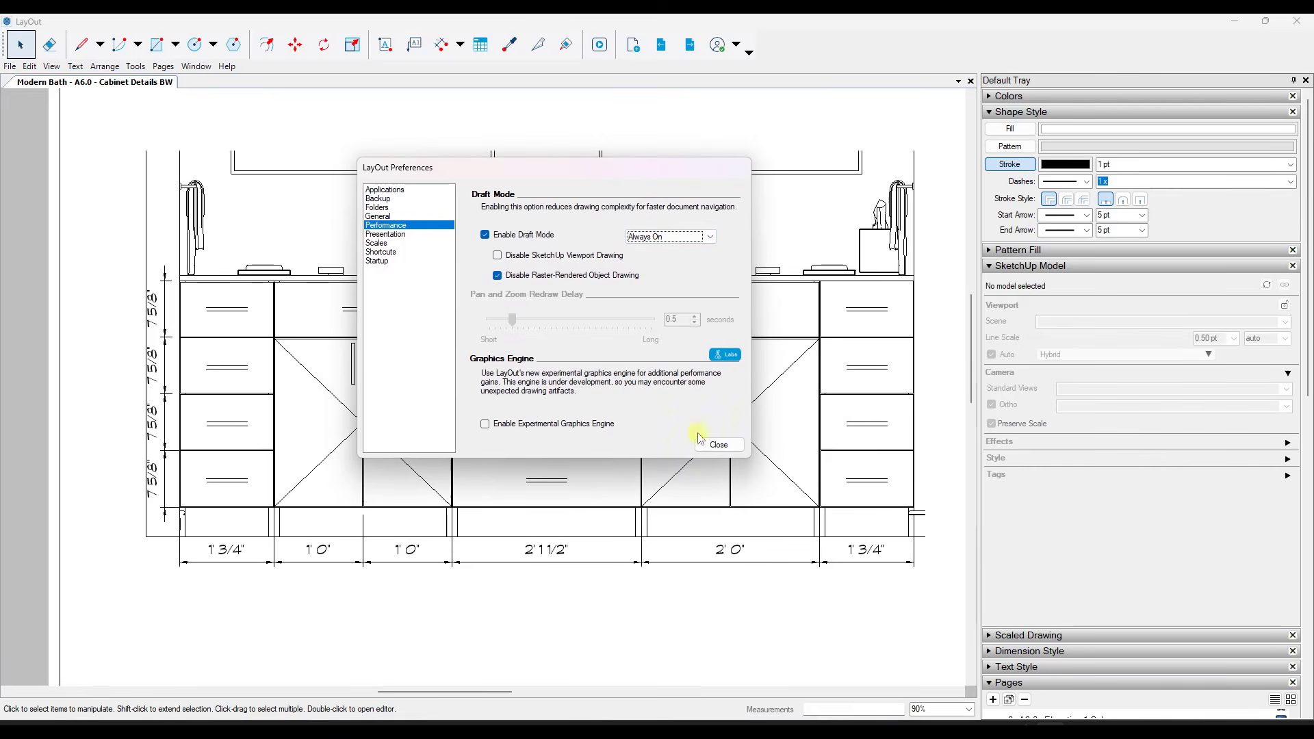
click(529, 237)
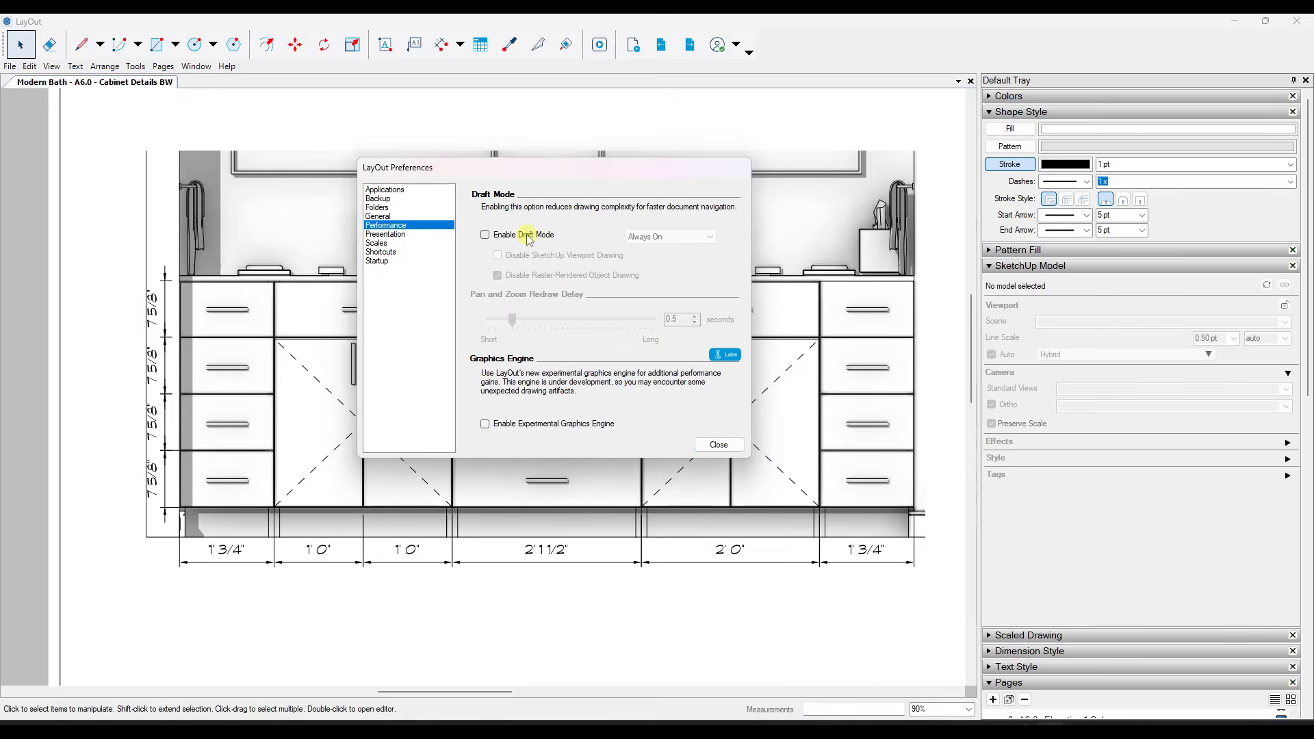
click(719, 445)
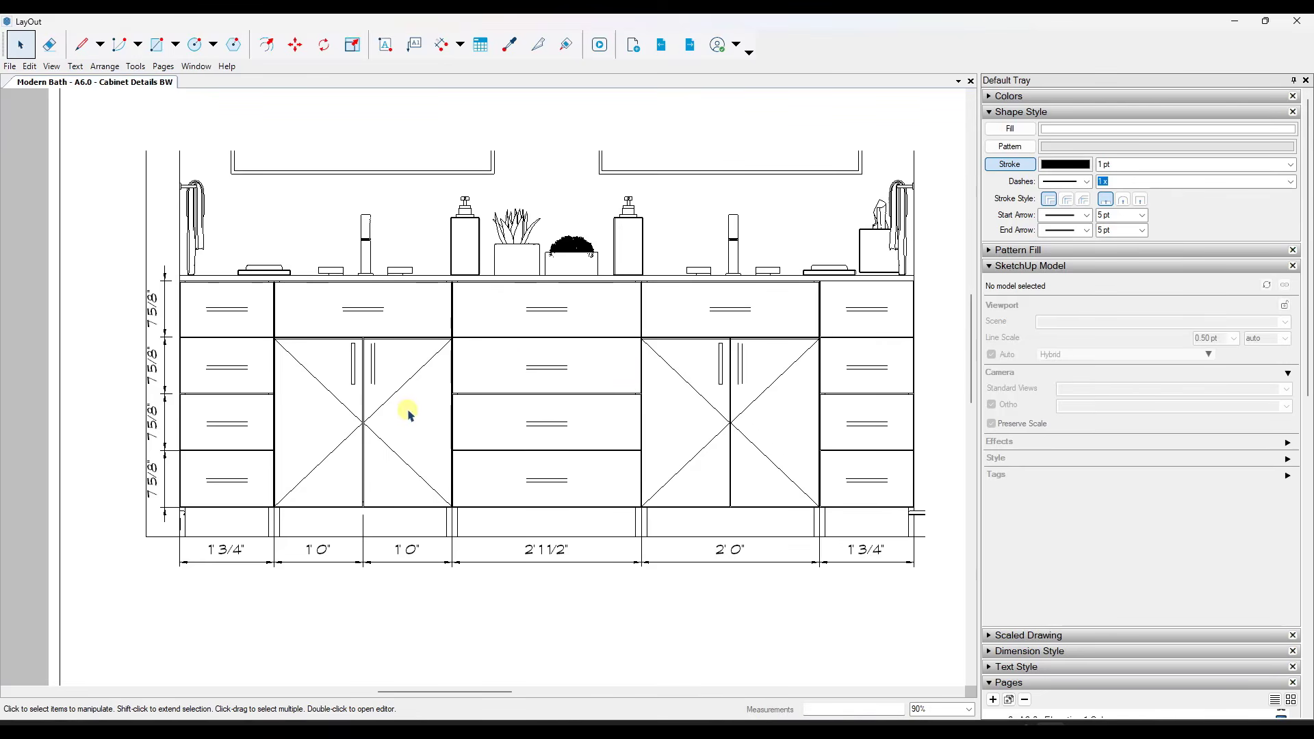
Dimension the height of the 2' 0" wide cabinet's doors, placing the vertical dimension outside the elevation's right end.
scroll(757, 373, up, 8)
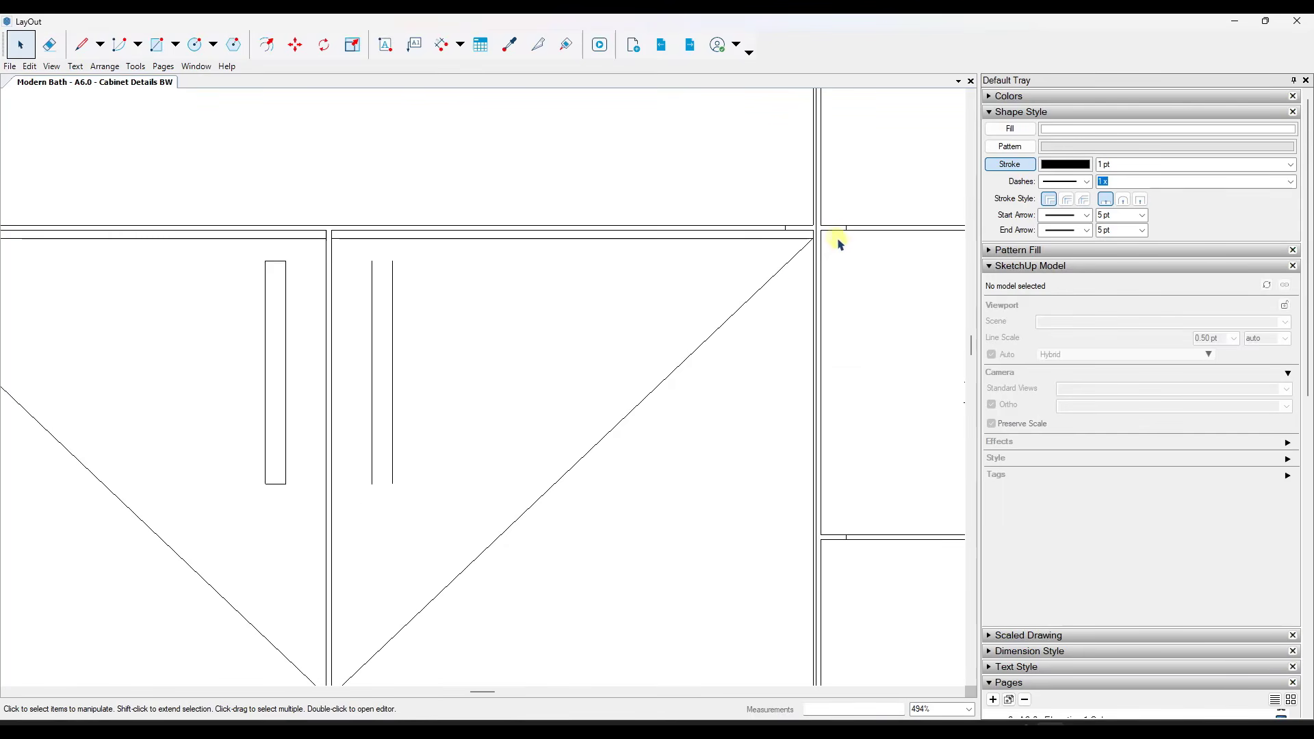
scroll(657, 235, down, 5)
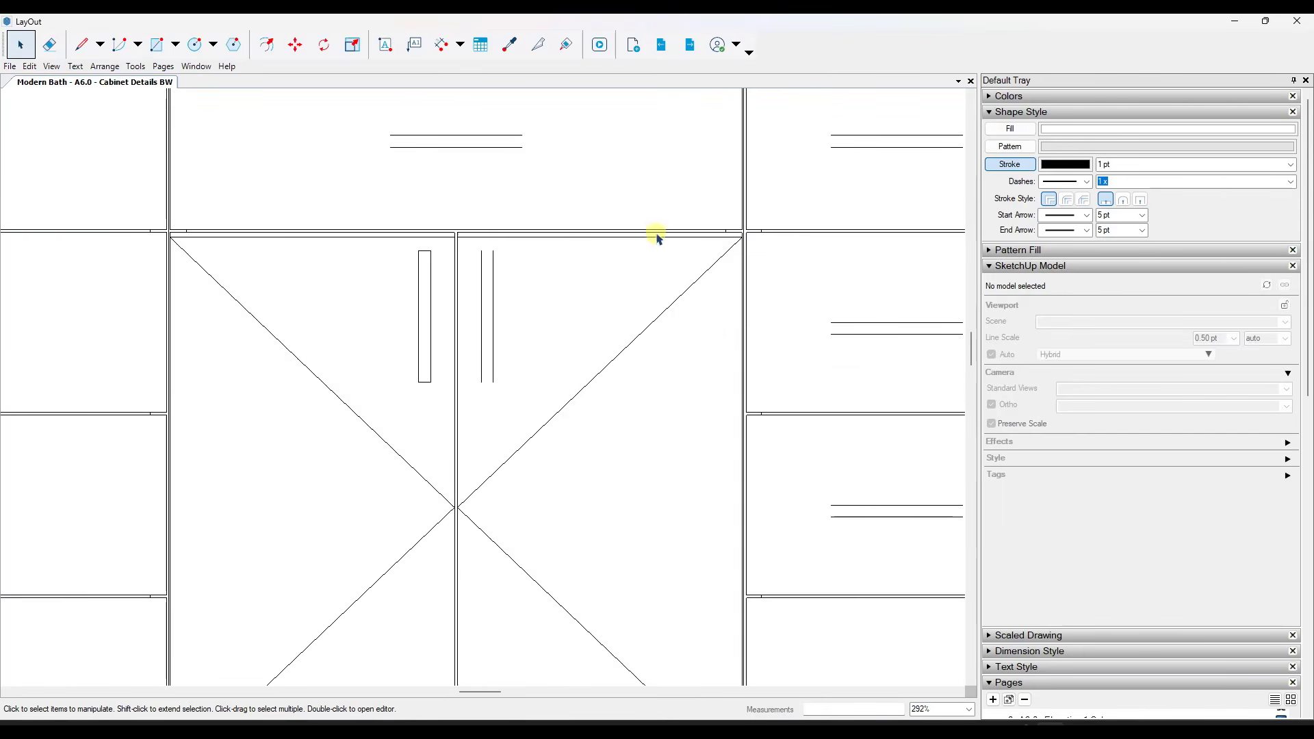
scroll(683, 509, down, 4)
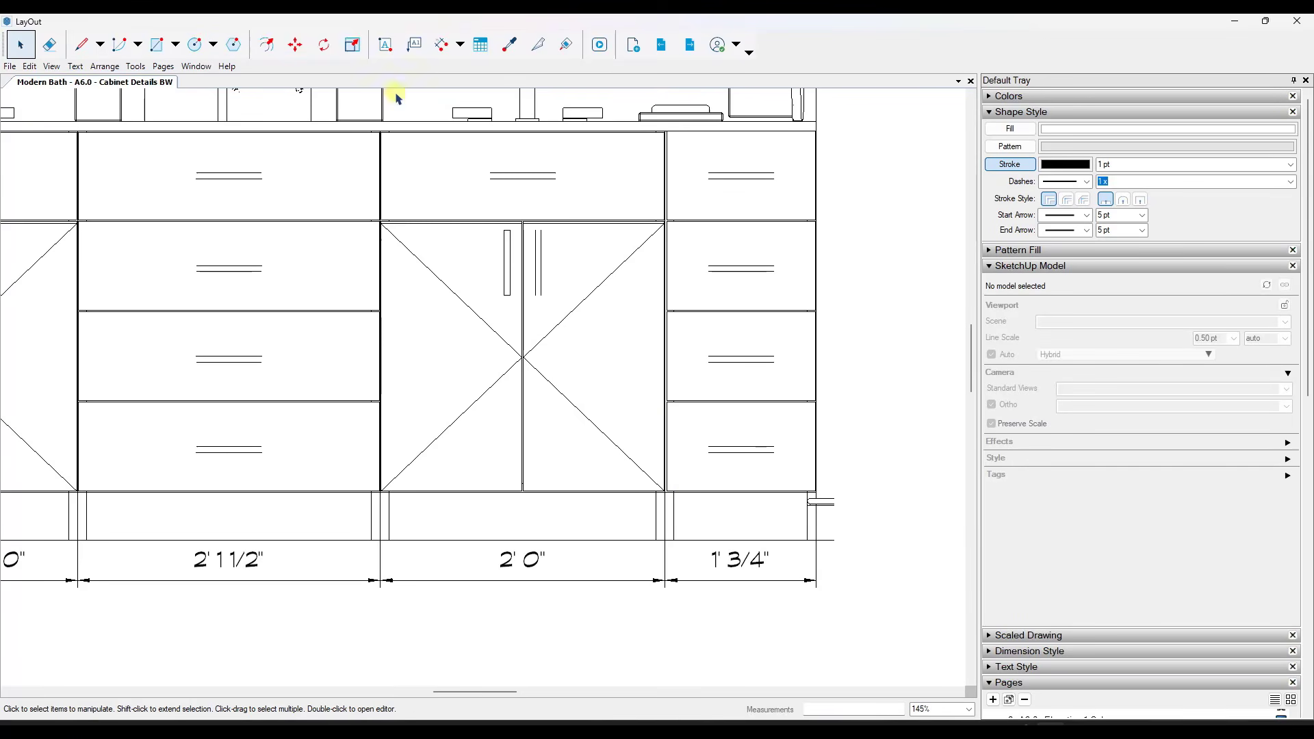
click(445, 49)
scroll(667, 494, up, 8)
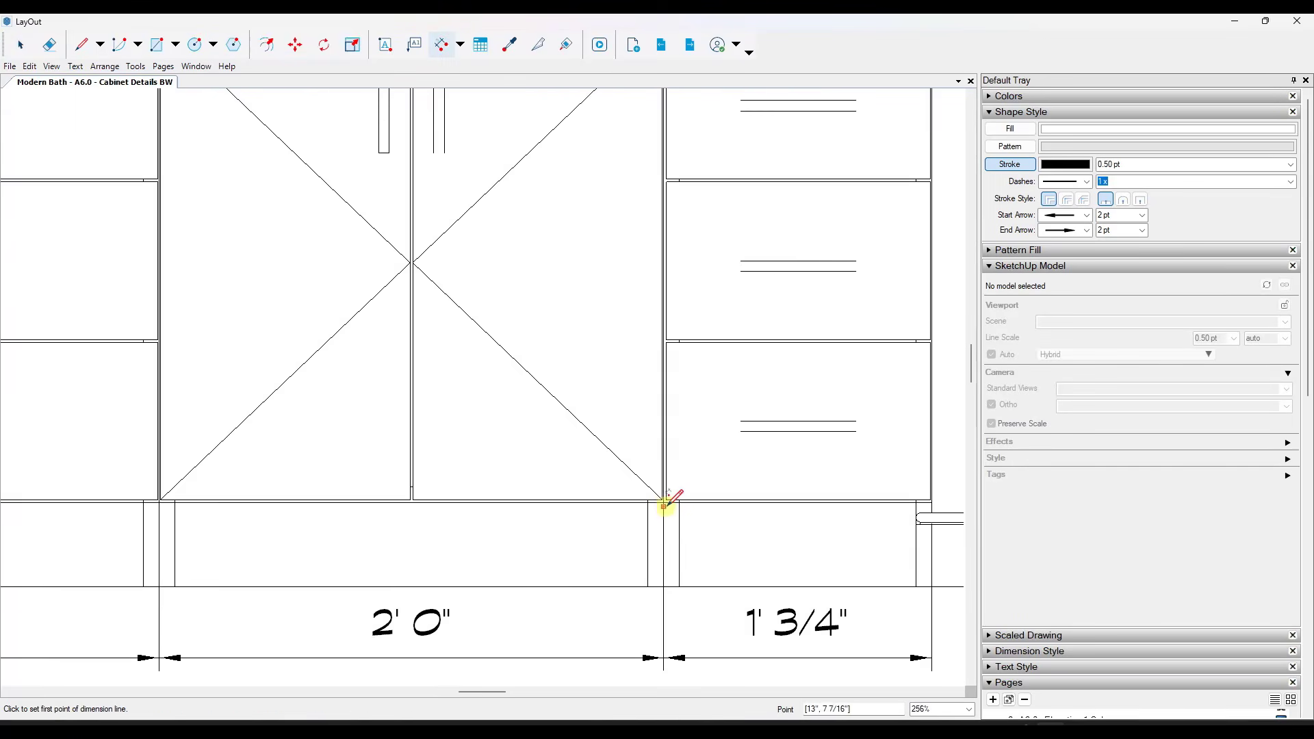
click(654, 493)
scroll(660, 537, down, 8)
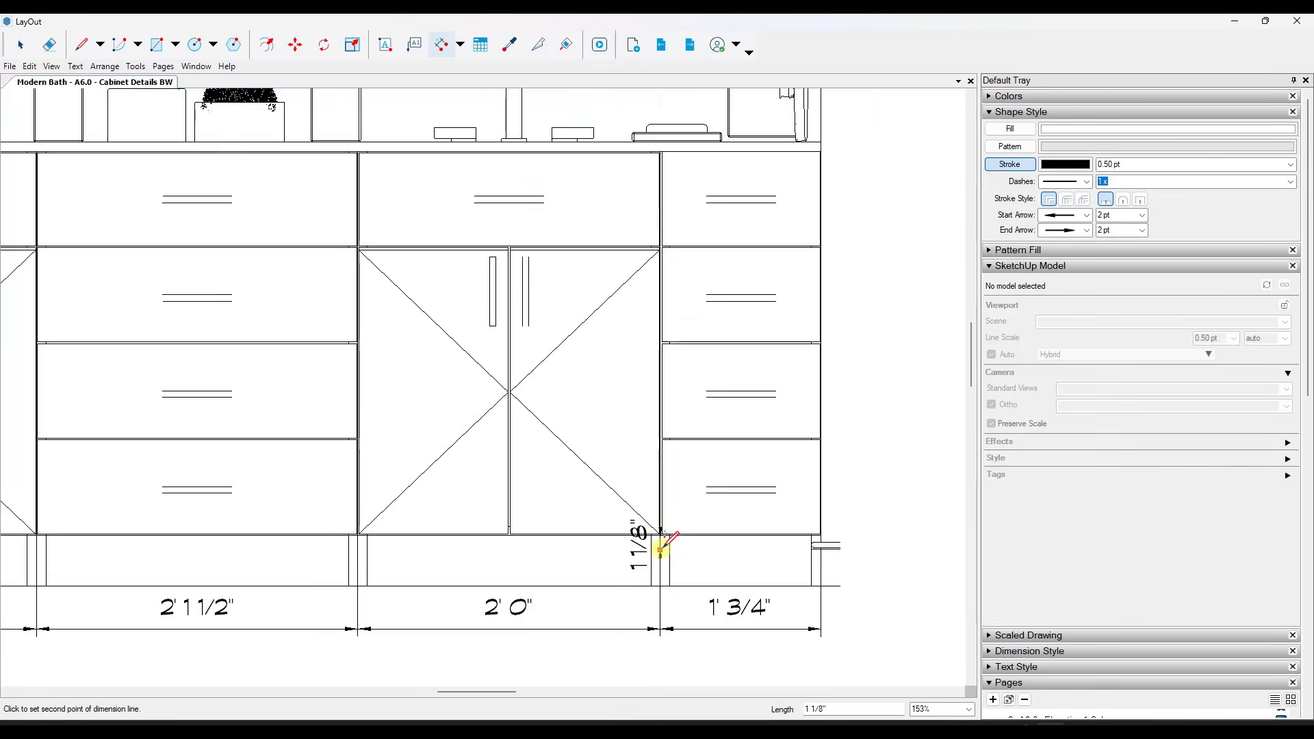
scroll(655, 253, up, 5)
scroll(654, 252, up, 9)
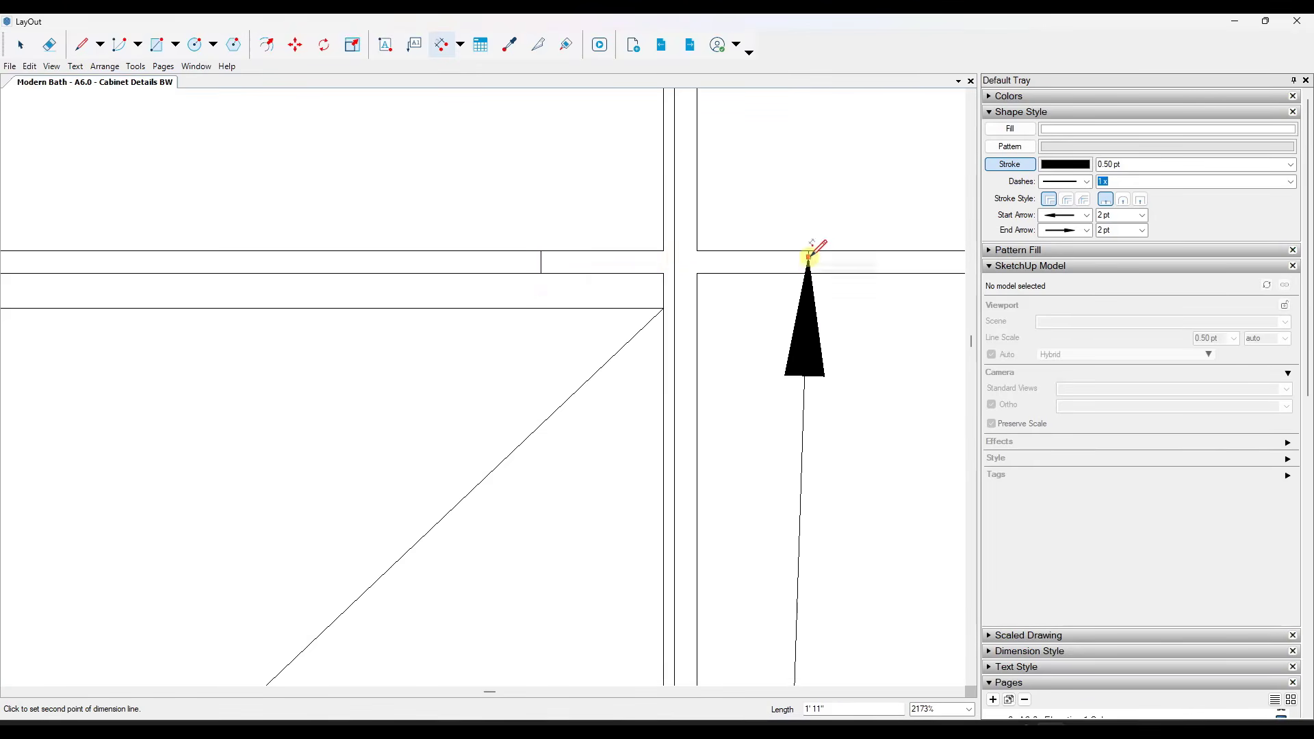
click(675, 263)
scroll(674, 263, down, 13)
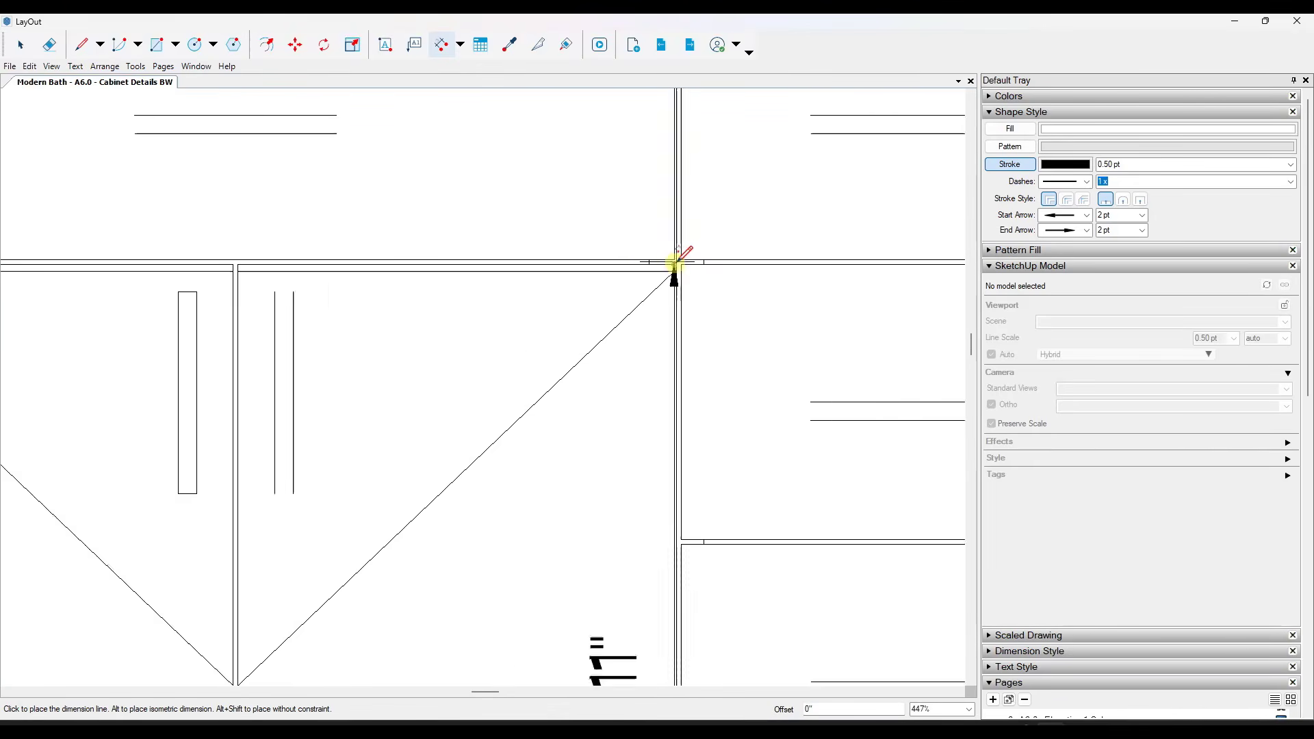
click(936, 293)
Dimension the height of the top drawer at the elevation's right end, aligning it with the door-height dimension.
scroll(867, 257, up, 8)
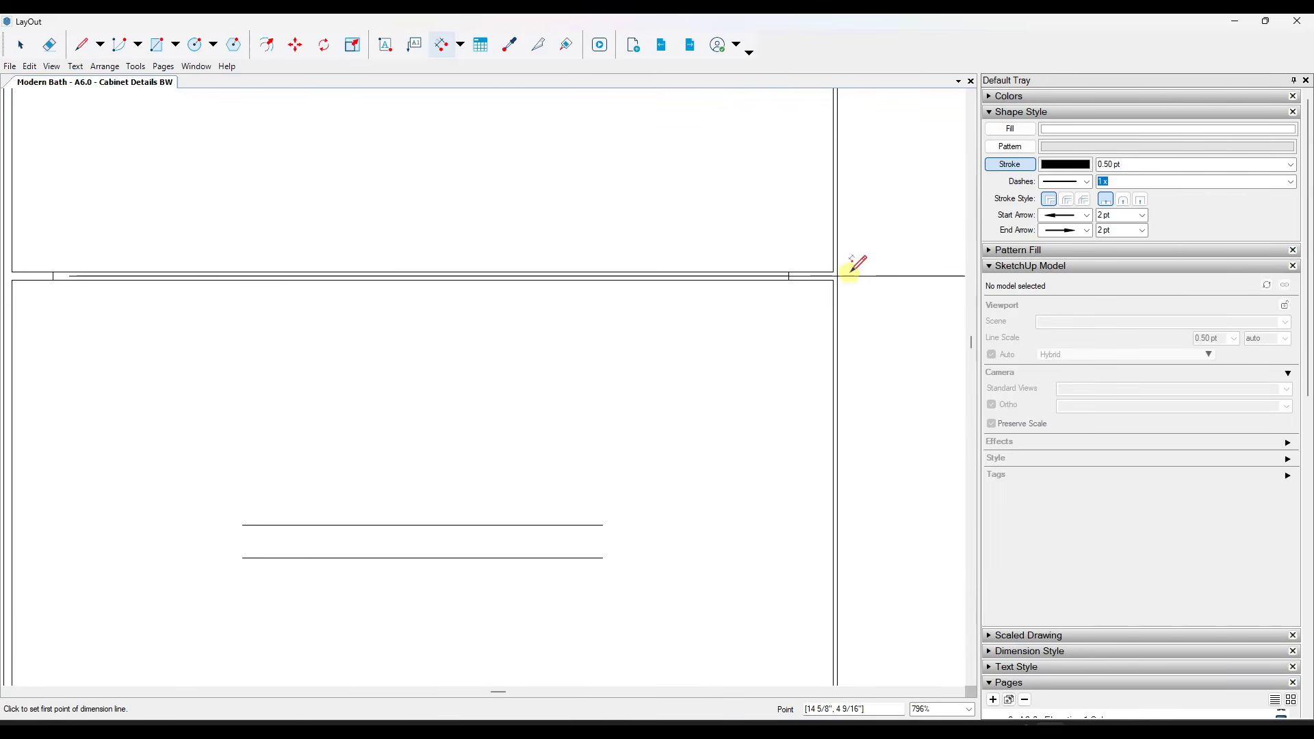
scroll(843, 274, up, 3)
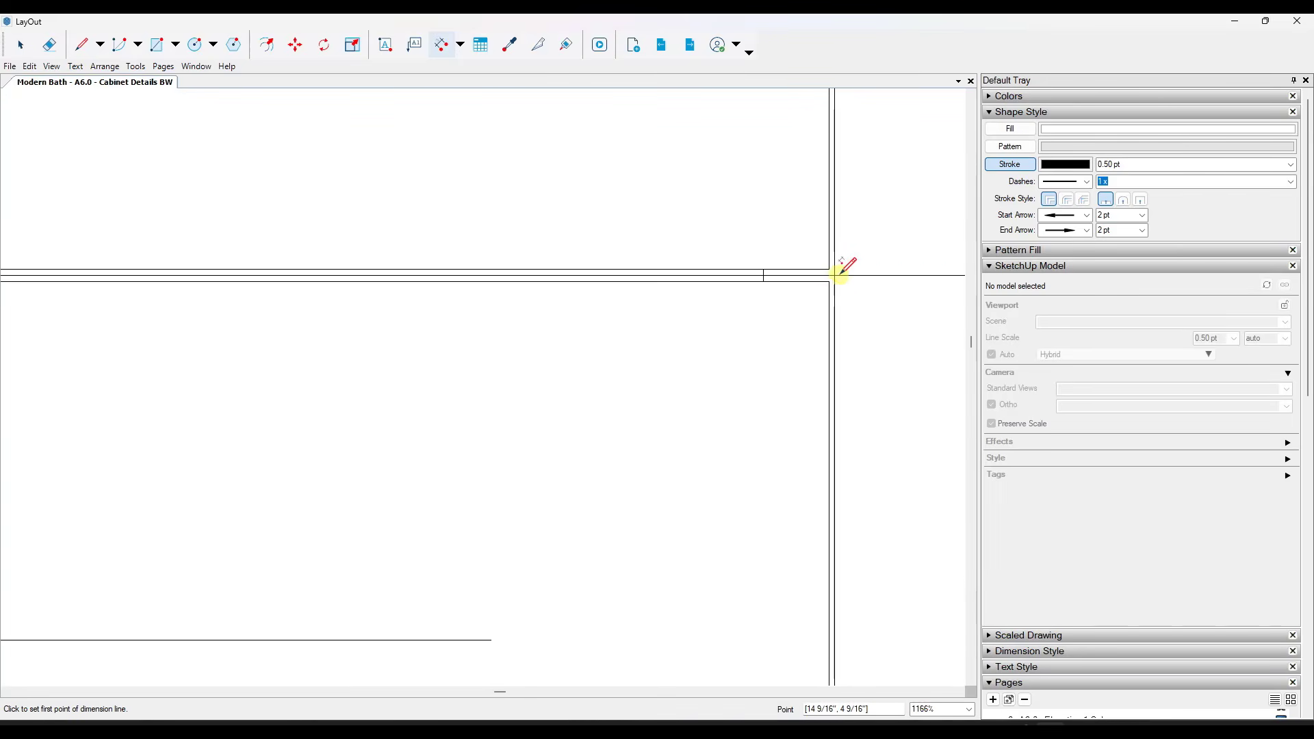
click(755, 275)
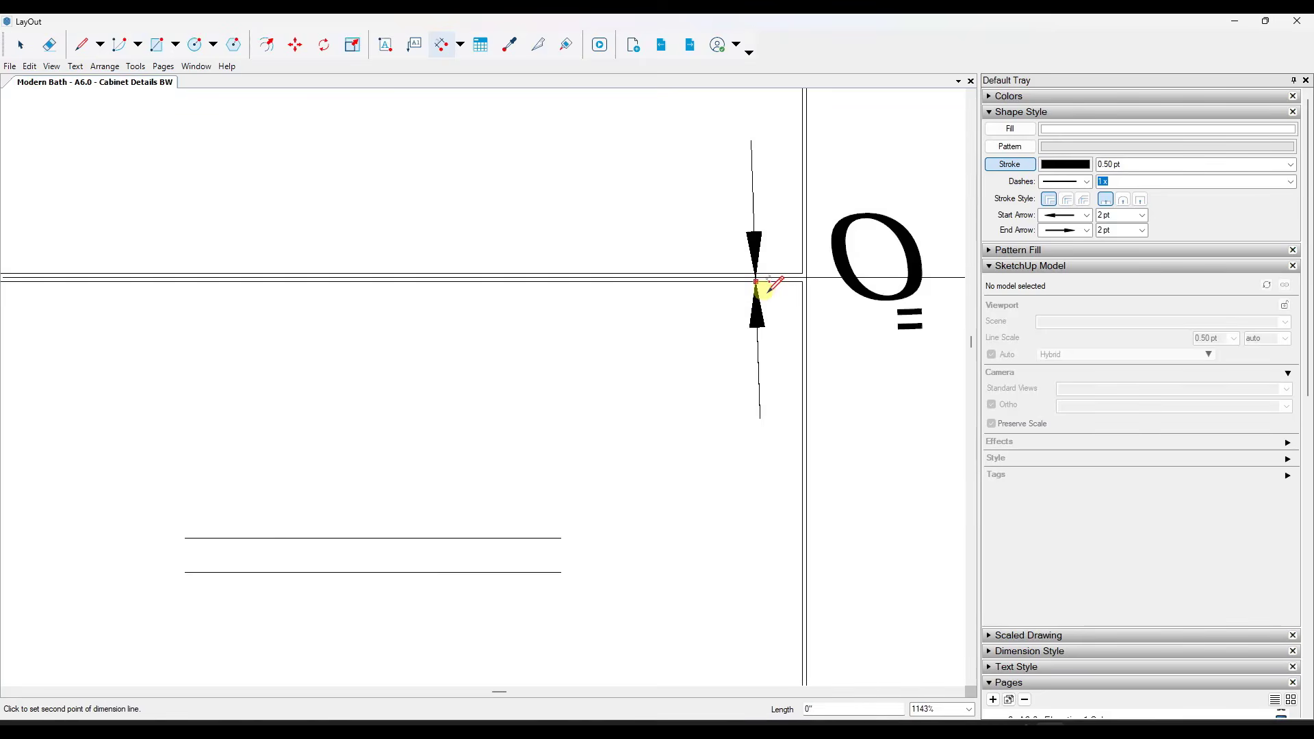
scroll(763, 288, down, 6)
scroll(766, 152, up, 1)
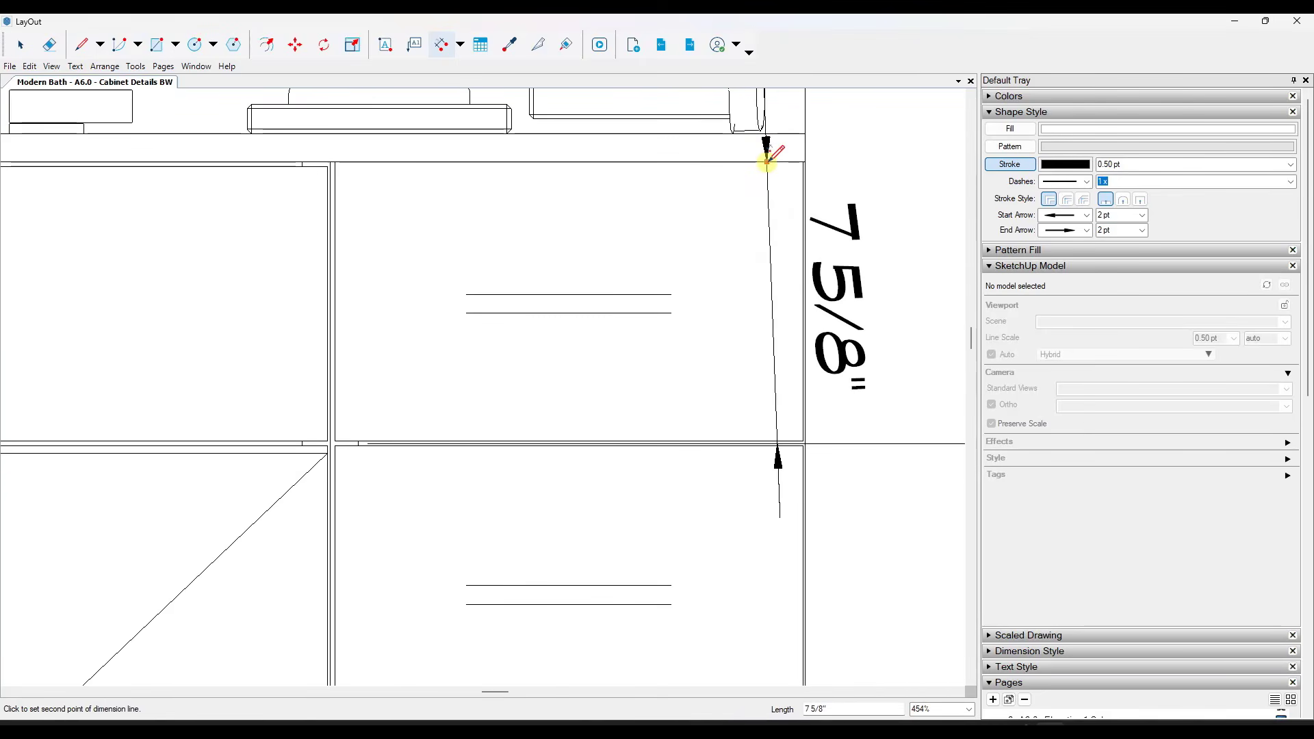
click(776, 154)
scroll(843, 162, down, 3)
scroll(843, 163, down, 2)
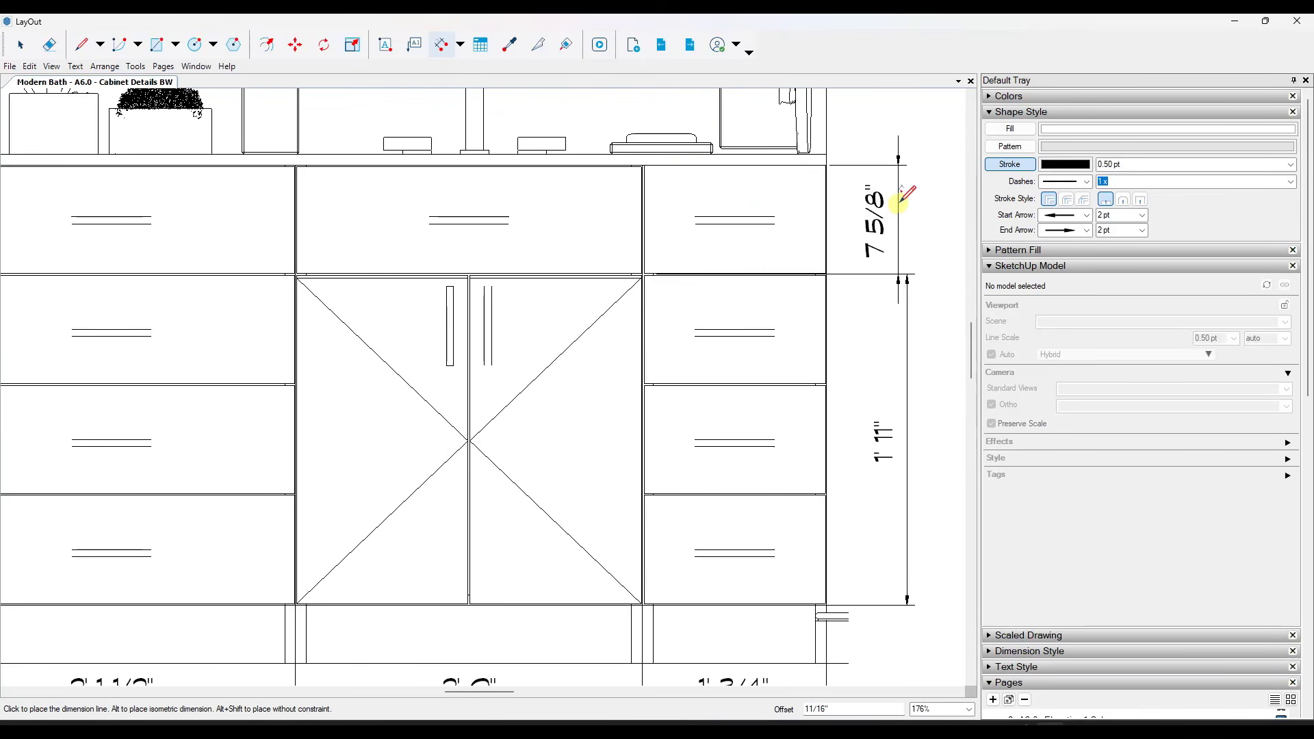
click(908, 274)
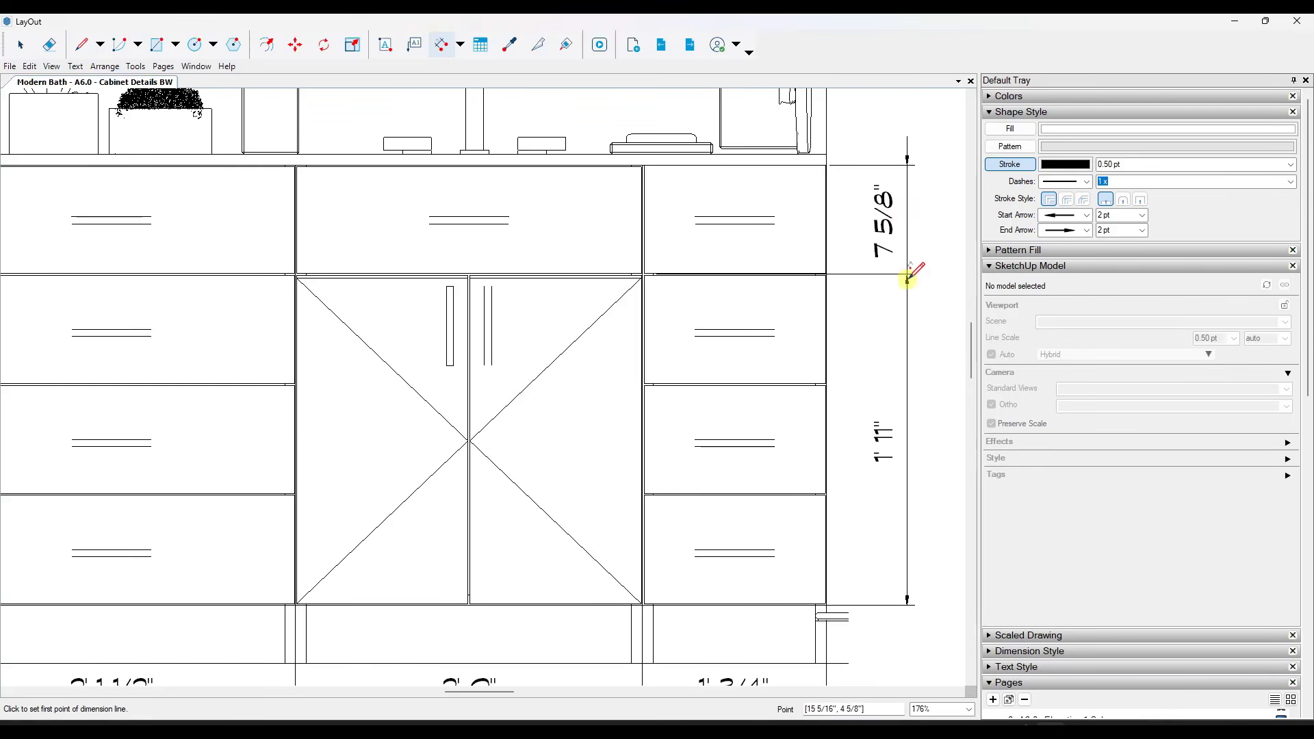
scroll(908, 271, down, 2)
scroll(672, 282, up, 1)
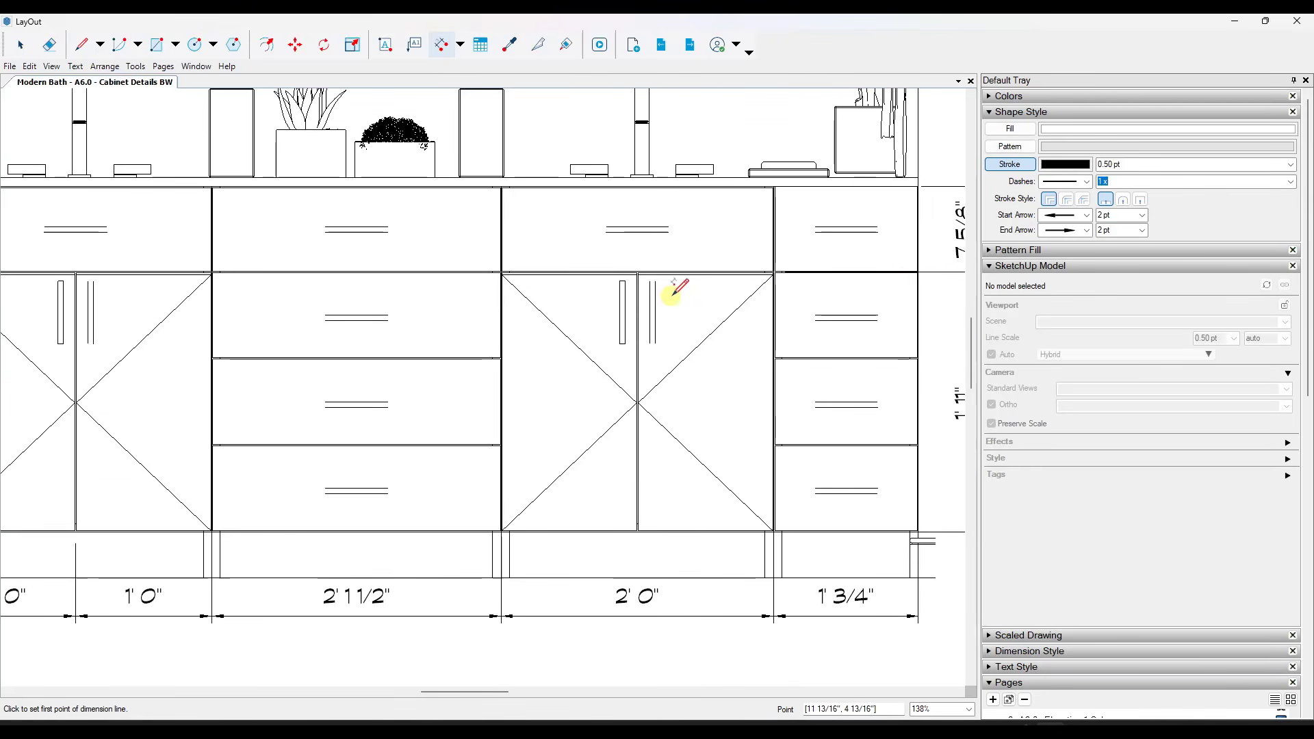
Set Draft Mode to Pan and Zoom Only, close the preferences, and check how the cabinet elevation redraws during navigation.
scroll(739, 328, down, 2)
scroll(587, 317, down, 1)
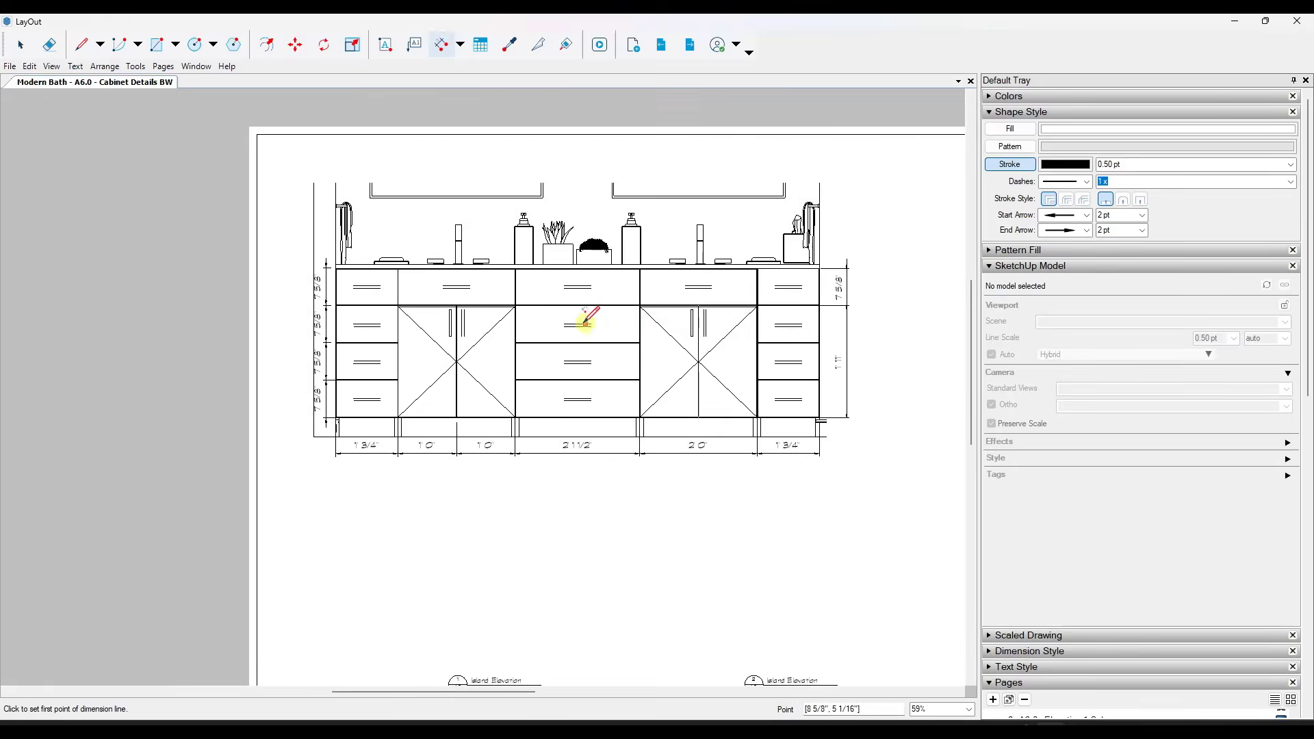
scroll(586, 308, up, 2)
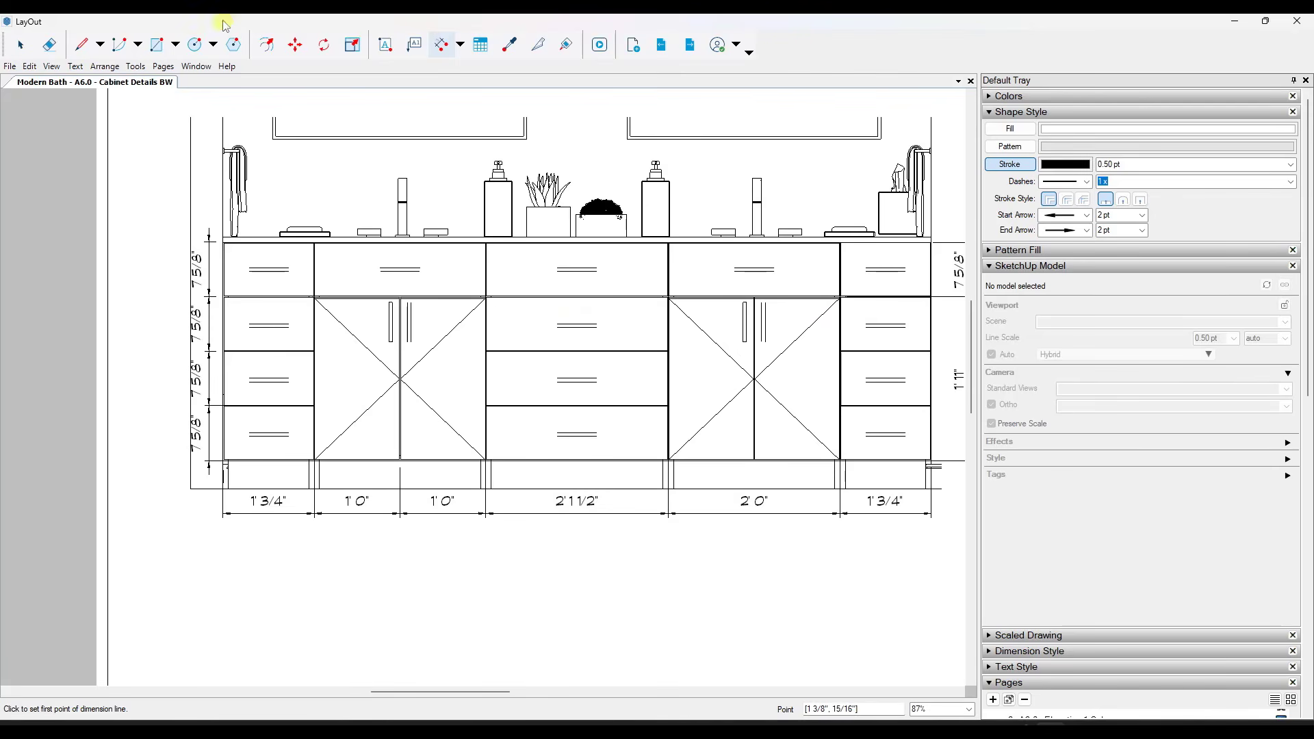
click(30, 66)
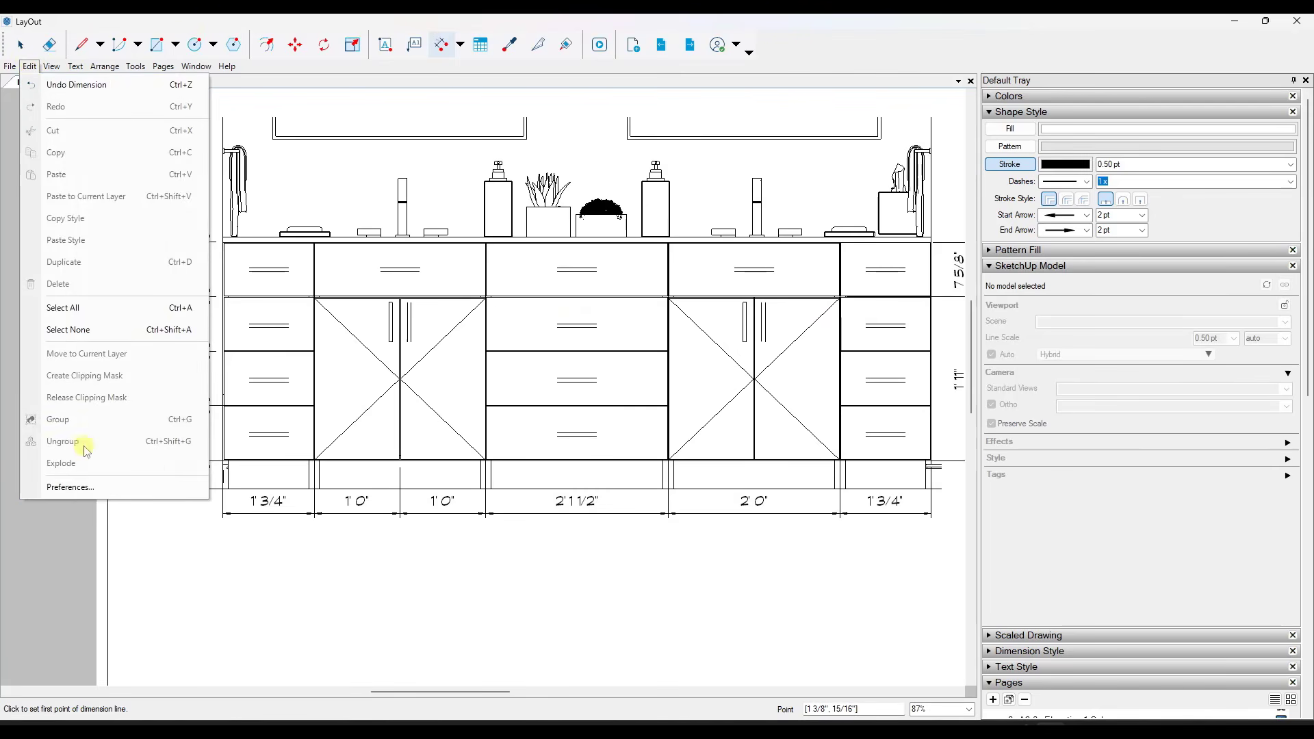
click(88, 487)
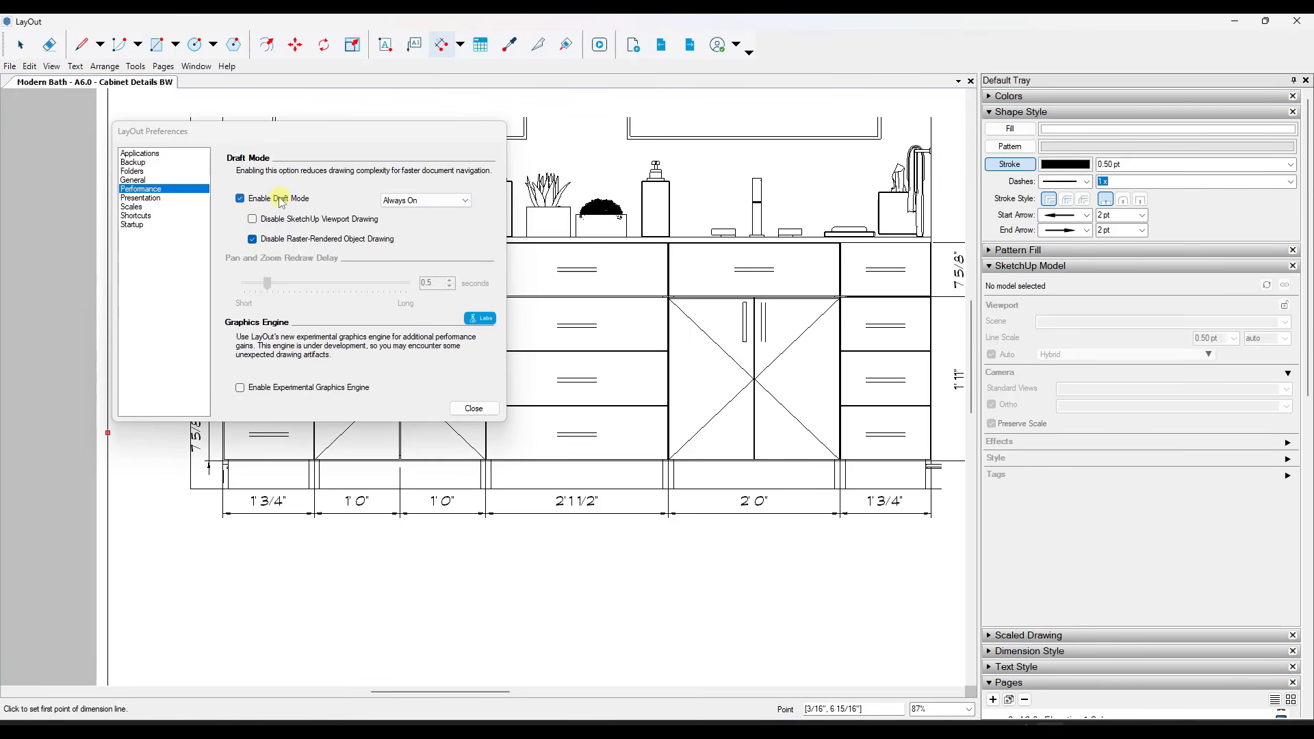
click(424, 200)
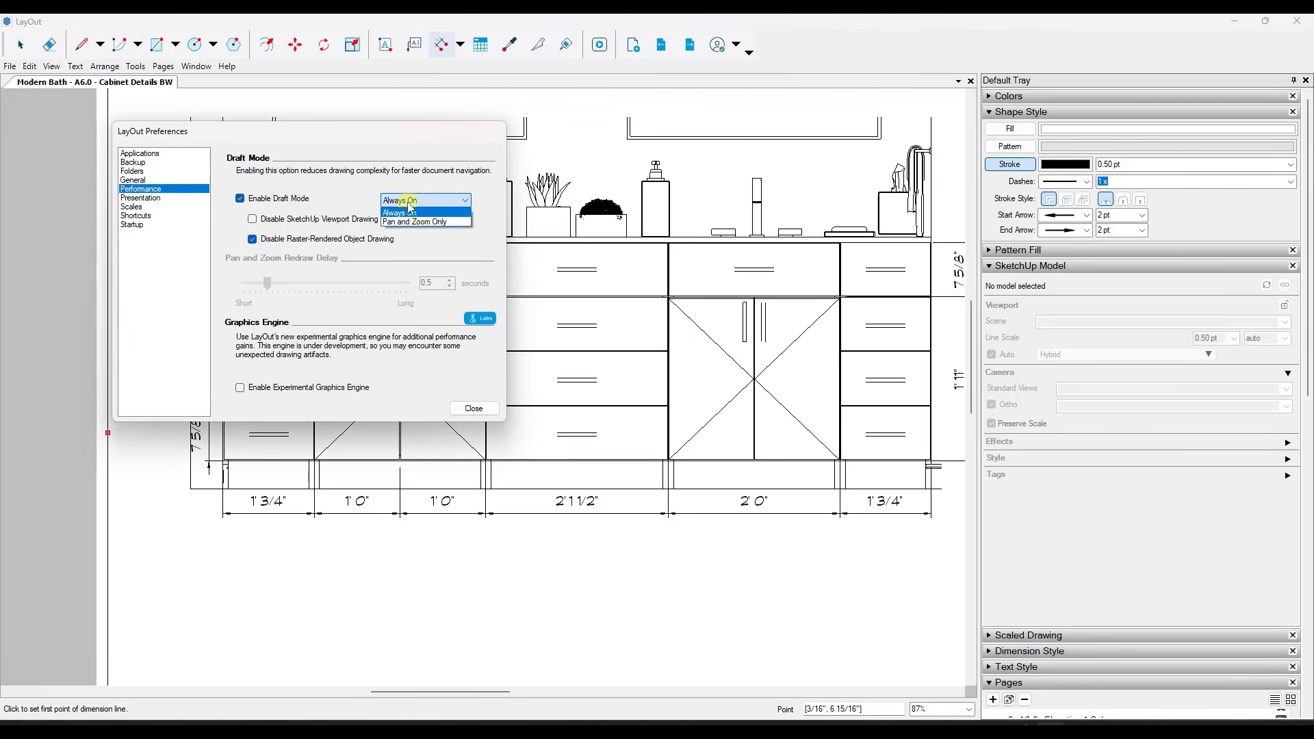
click(411, 216)
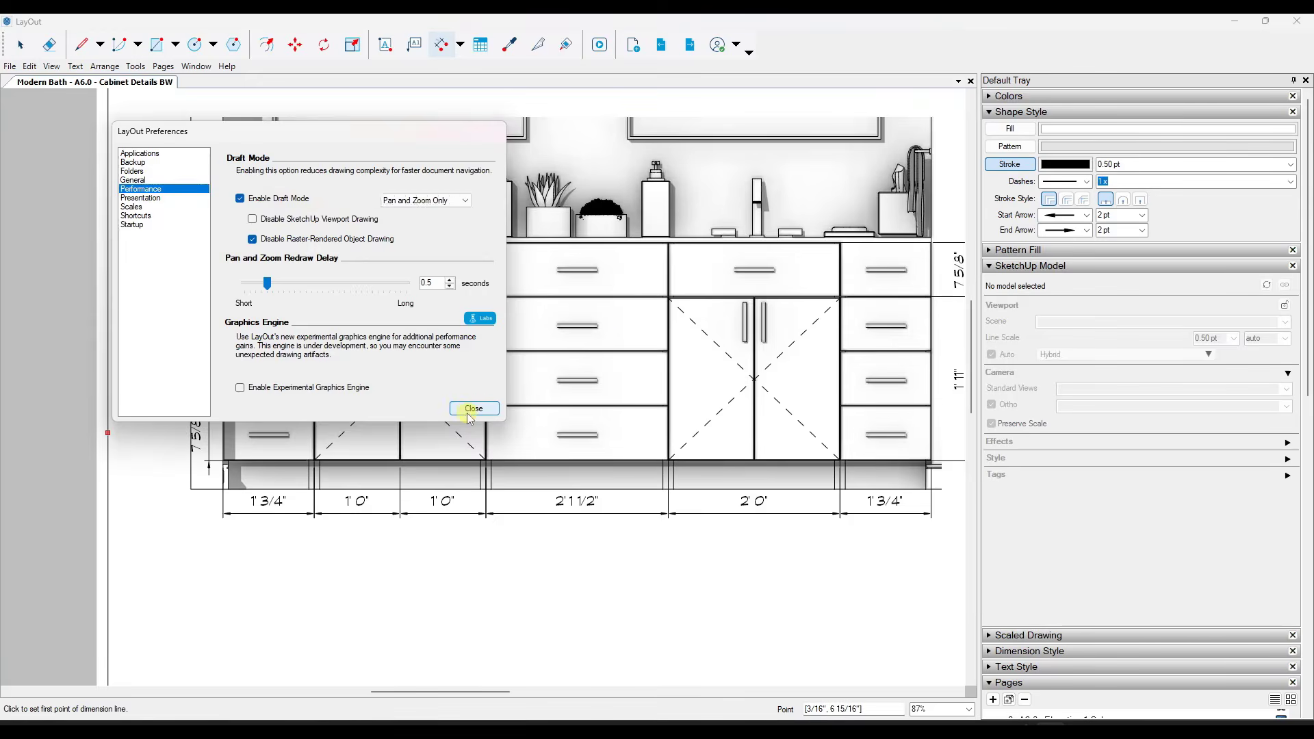
click(473, 408)
scroll(680, 276, up, 5)
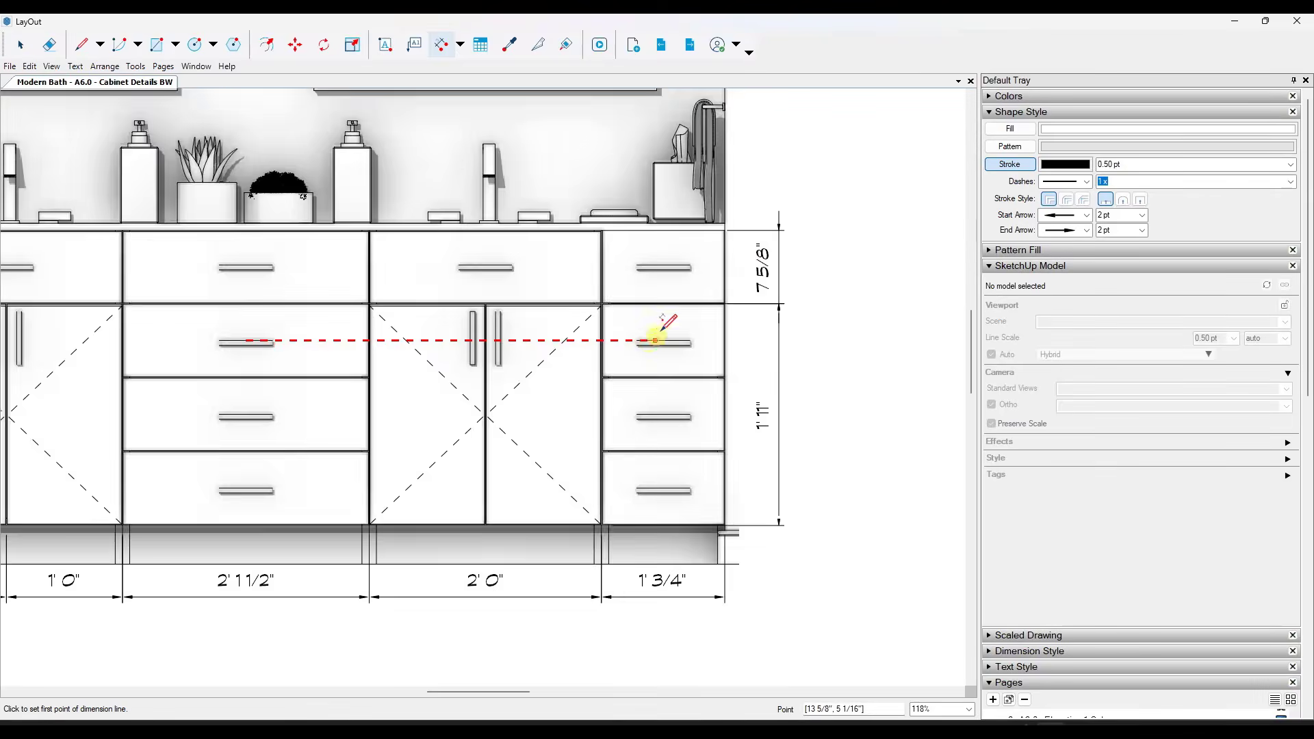
scroll(655, 340, up, 6)
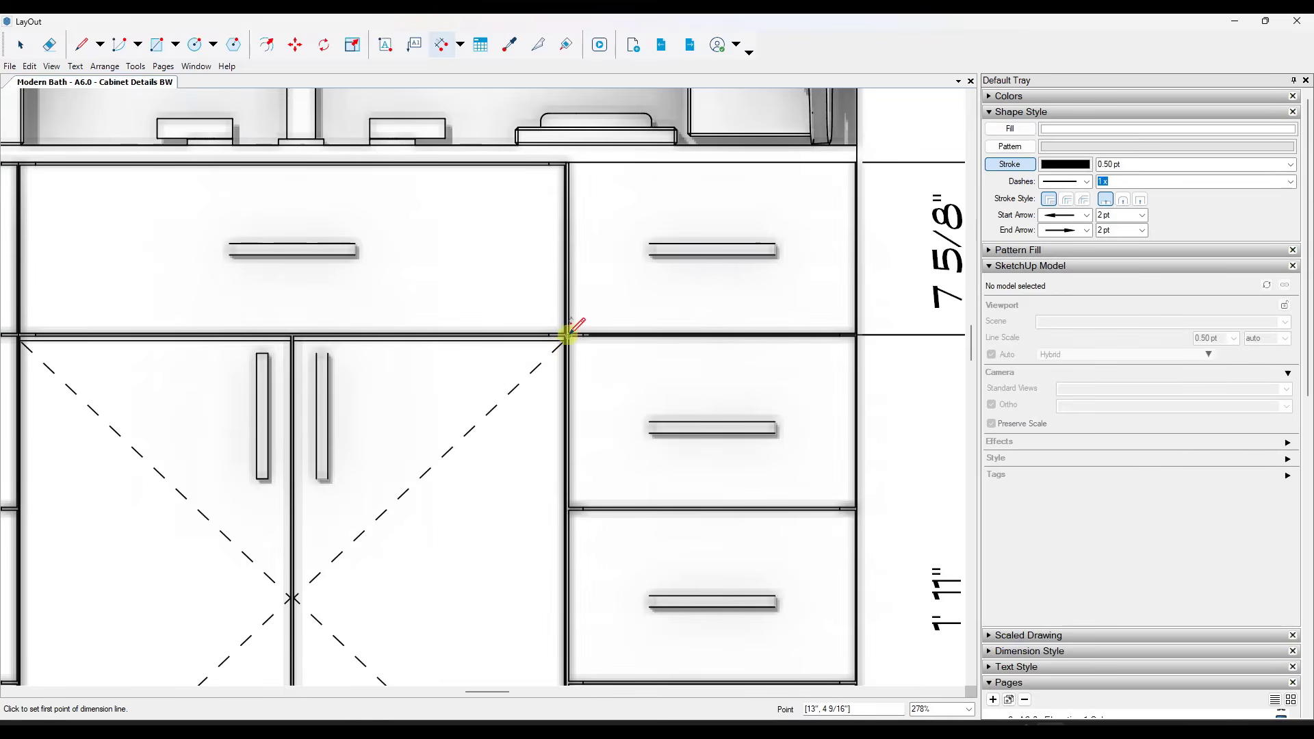
scroll(821, 311, down, 4)
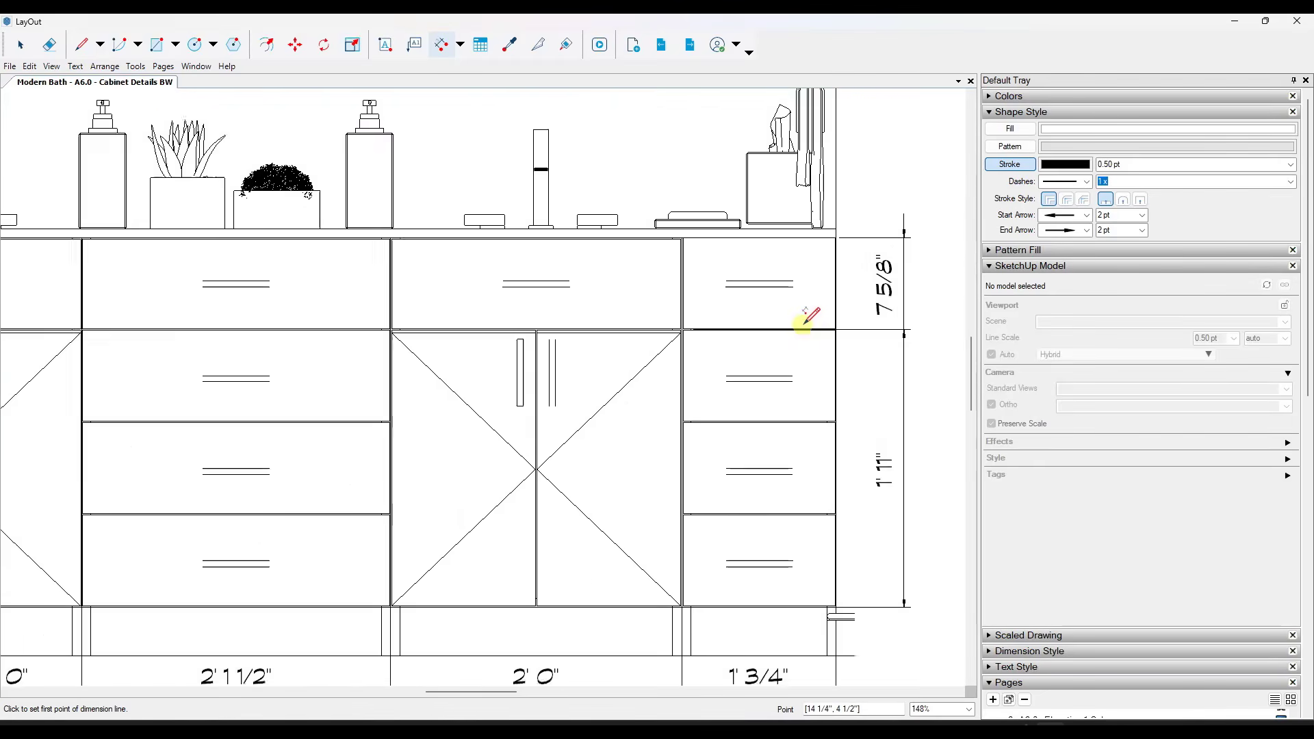
scroll(811, 316, down, 3)
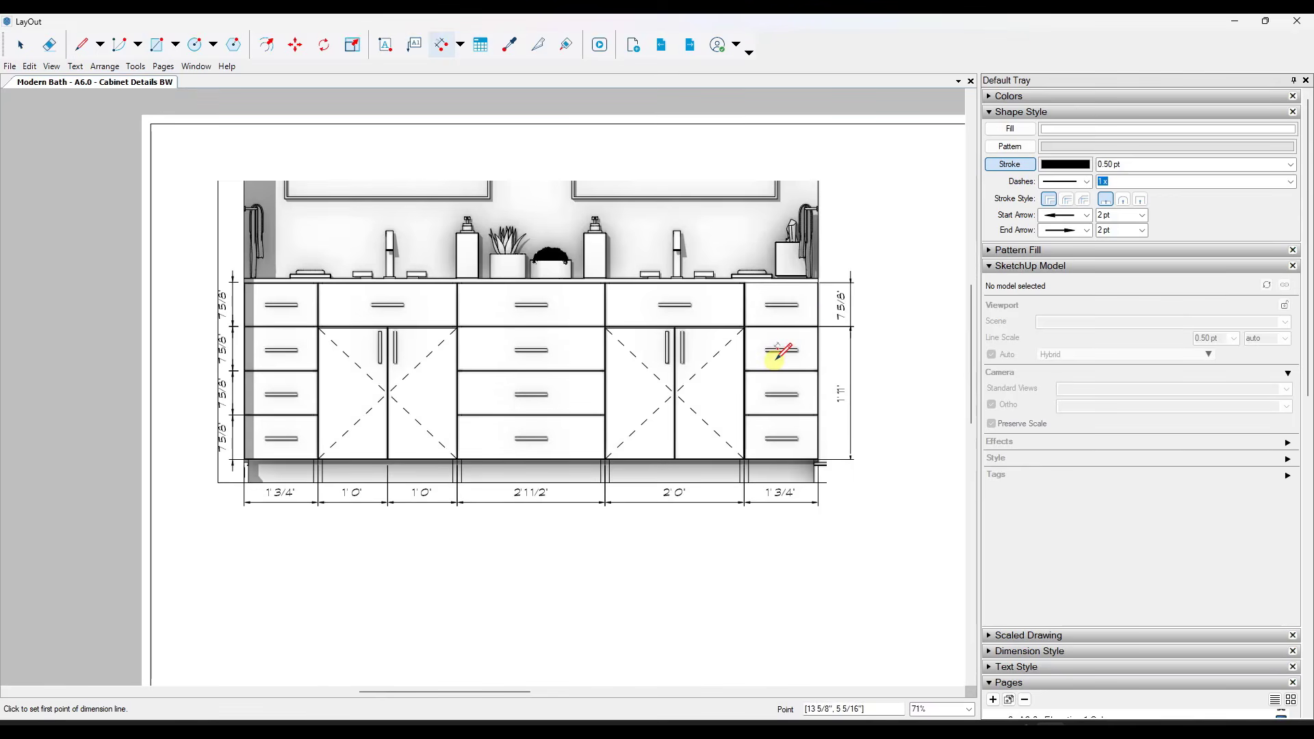
scroll(465, 404, up, 2)
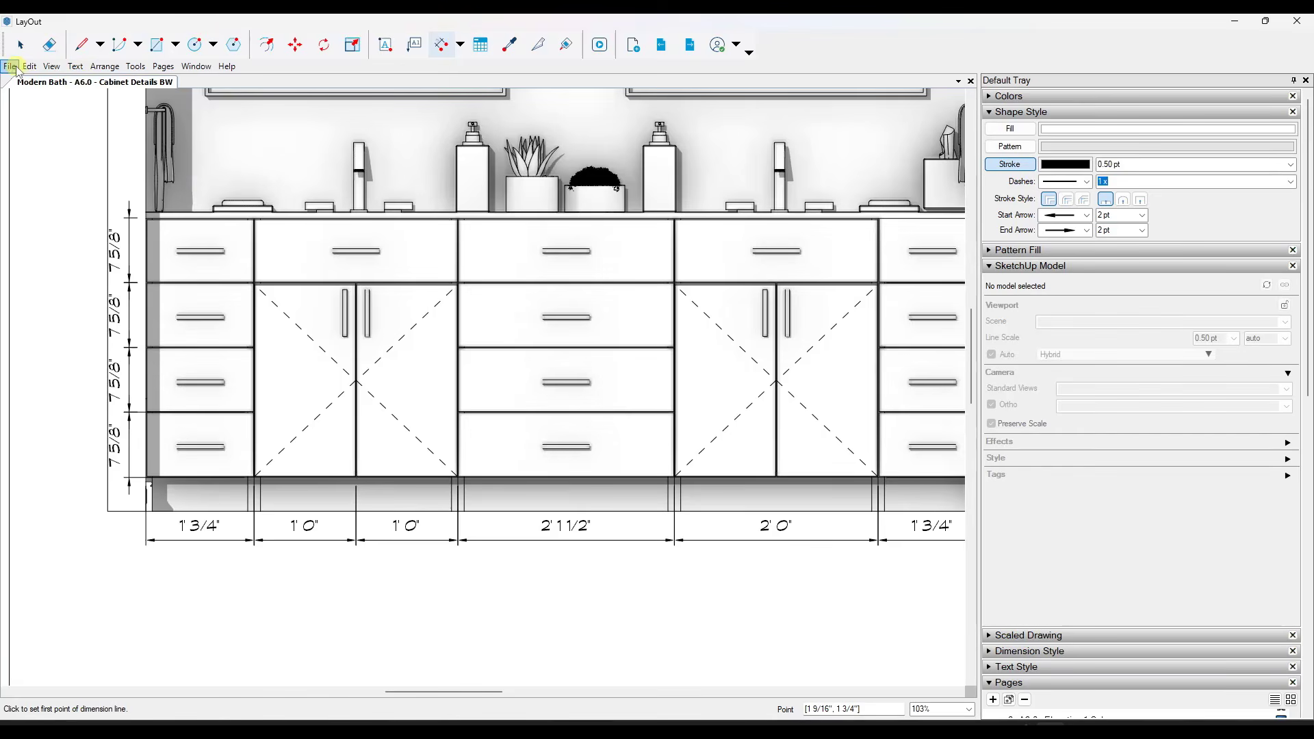
Turn on Disable SketchUp Viewport Drawing for Draft Mode and close the preferences.
click(29, 66)
click(126, 486)
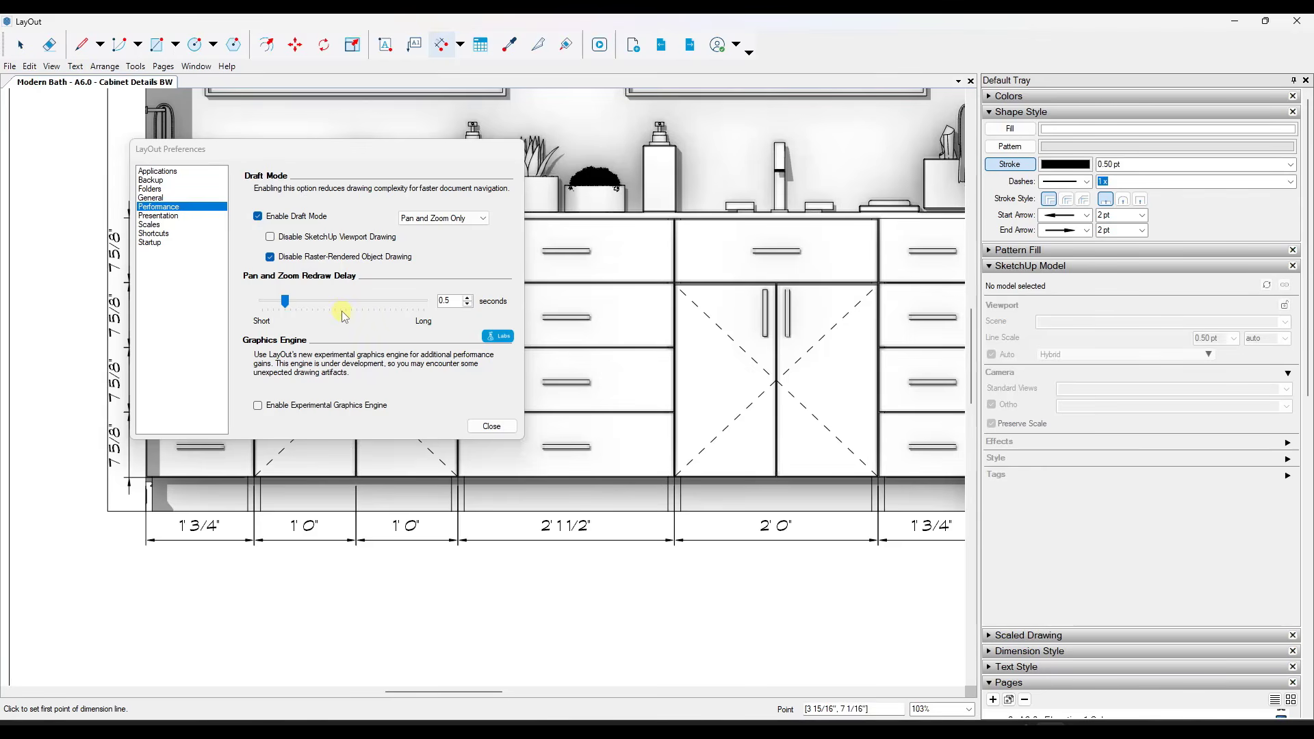
click(270, 237)
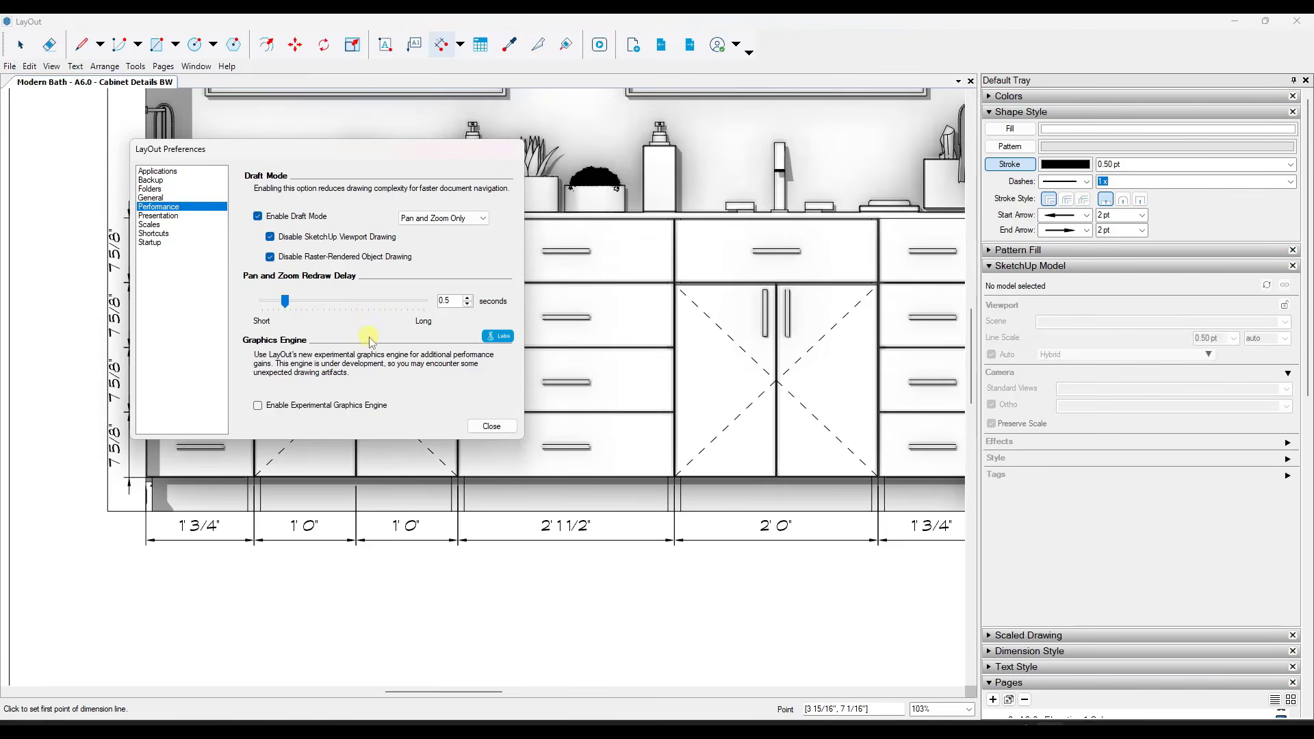
click(491, 426)
Examine how the elevation displays while zooming and how it redraws afterward with SketchUp viewport drawing disabled.
scroll(411, 431, down, 3)
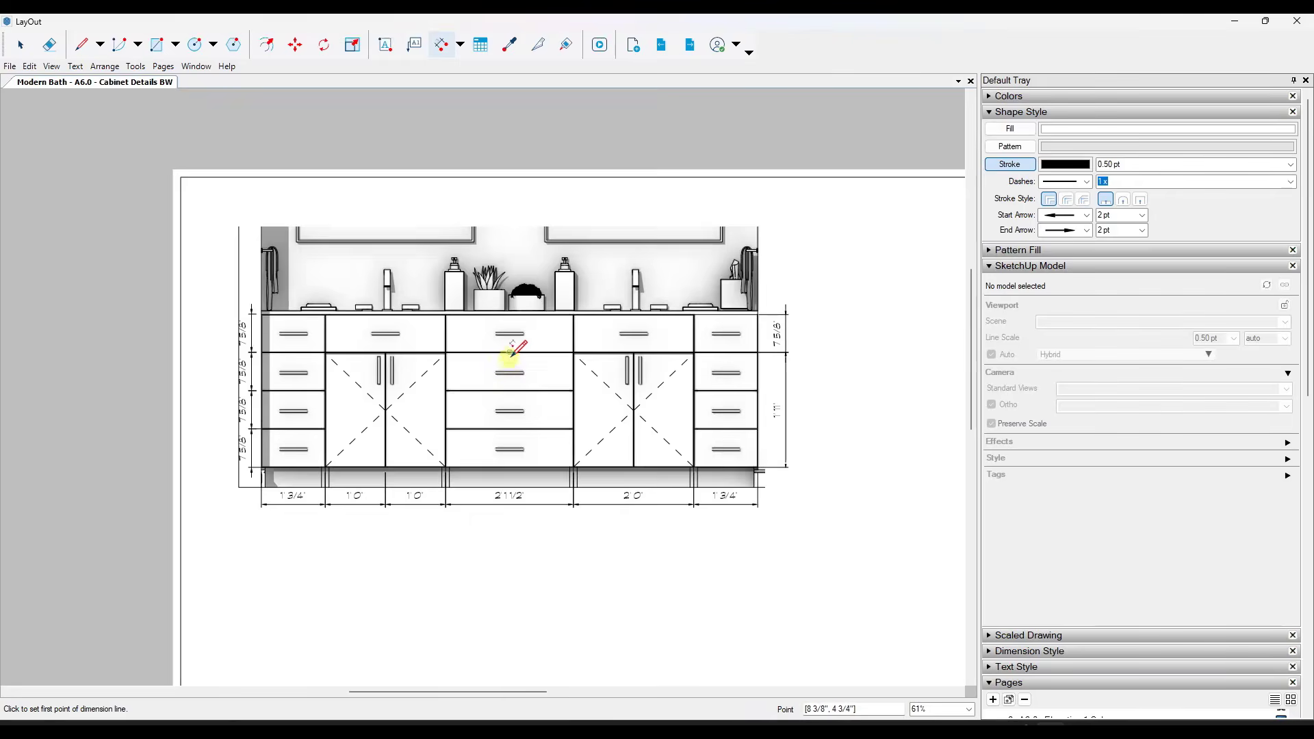
scroll(537, 325, up, 3)
scroll(724, 337, down, 3)
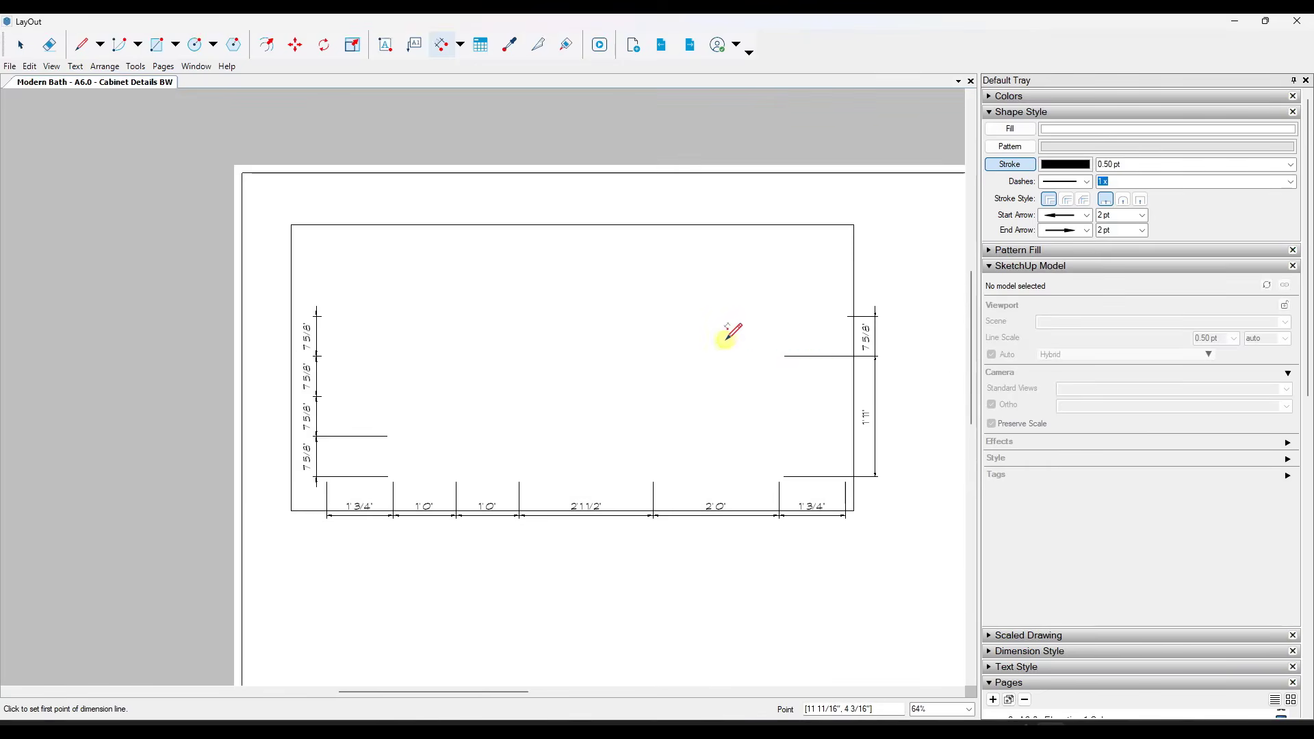
scroll(510, 342, up, 3)
scroll(507, 346, down, 3)
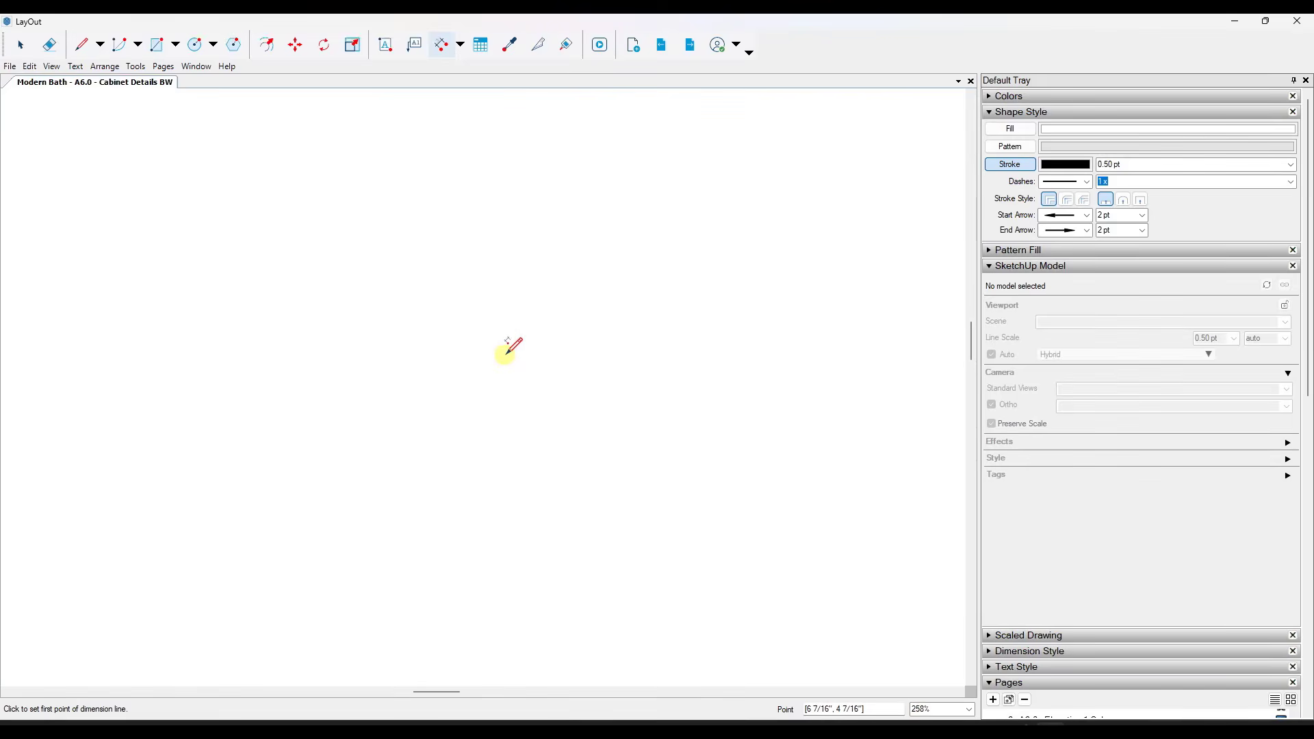
scroll(683, 344, up, 3)
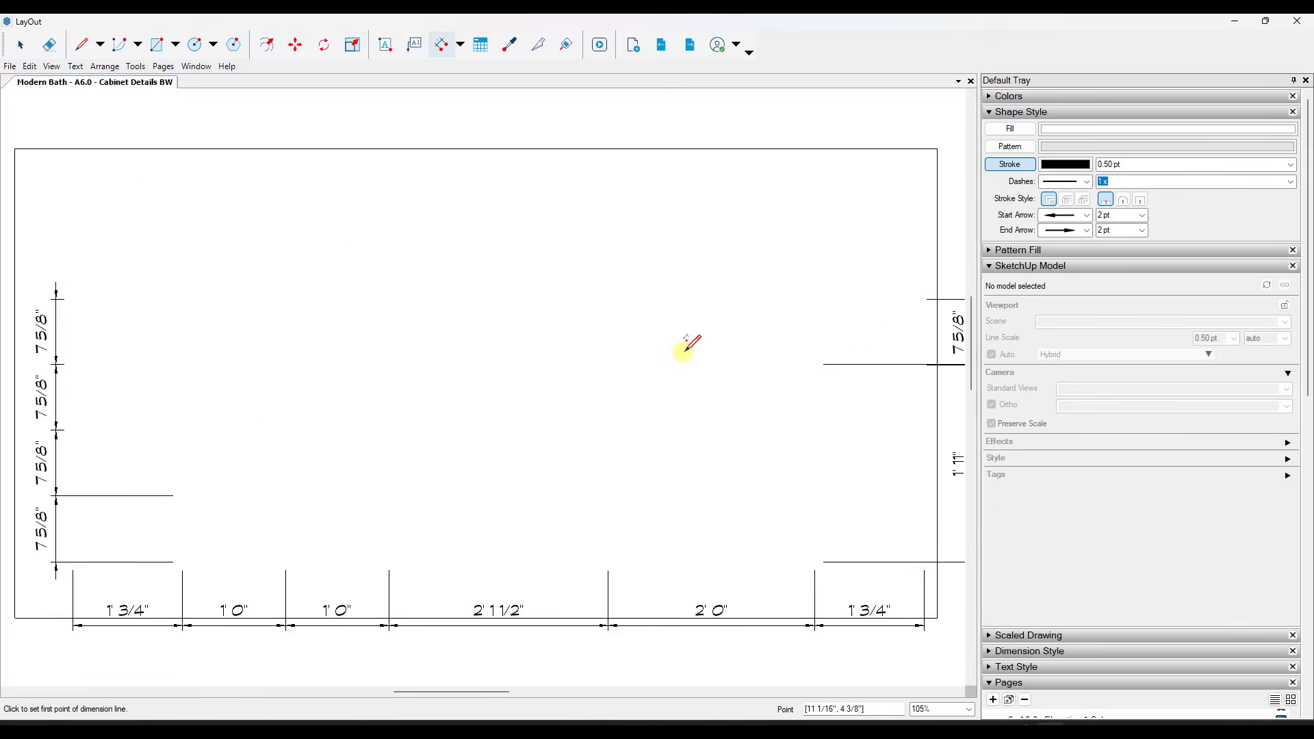
scroll(683, 346, down, 2)
scroll(499, 367, up, 4)
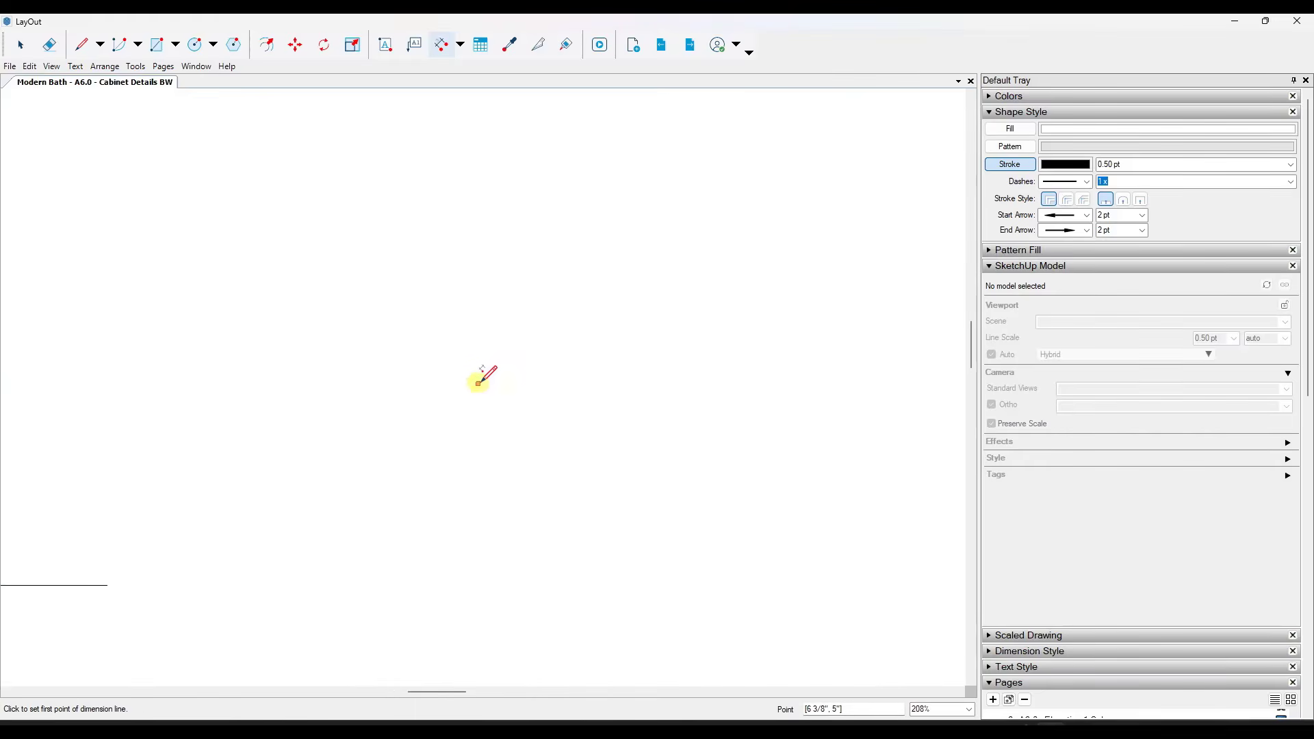
scroll(469, 373, down, 3)
scroll(465, 373, down, 2)
scroll(461, 368, up, 5)
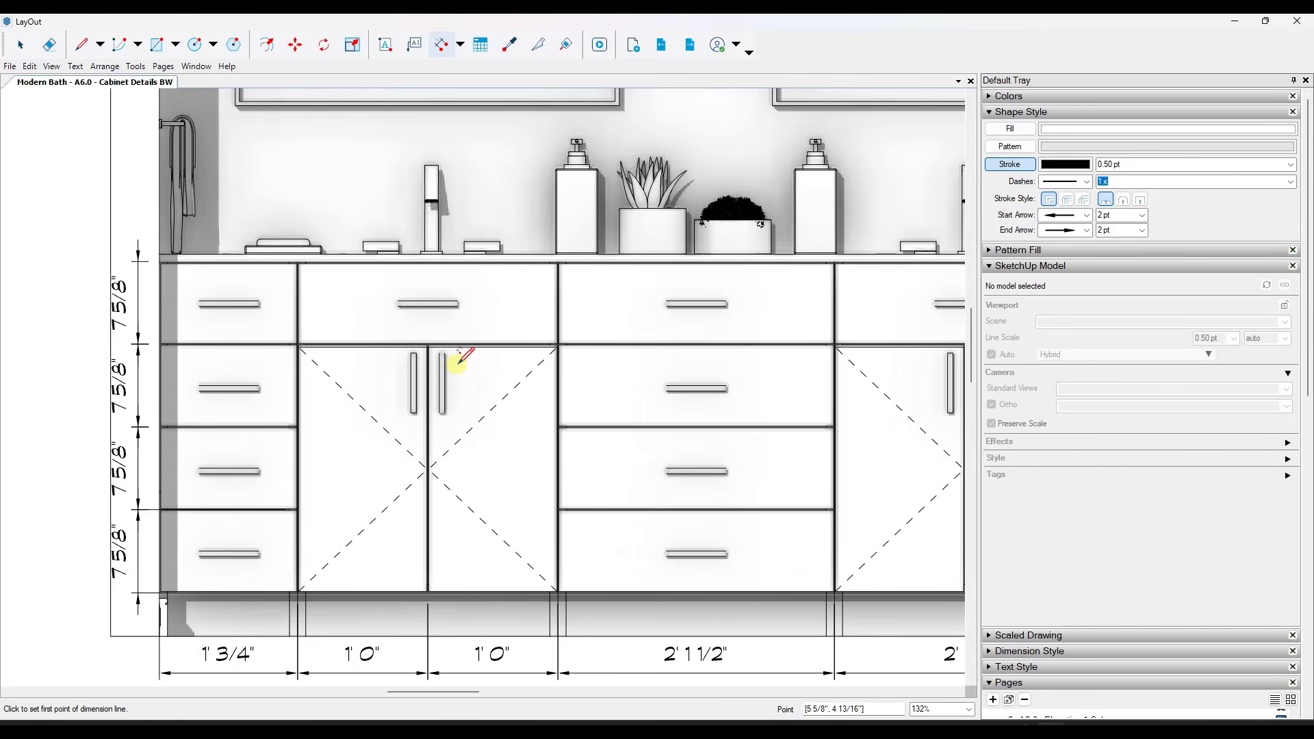
scroll(390, 490, up, 1)
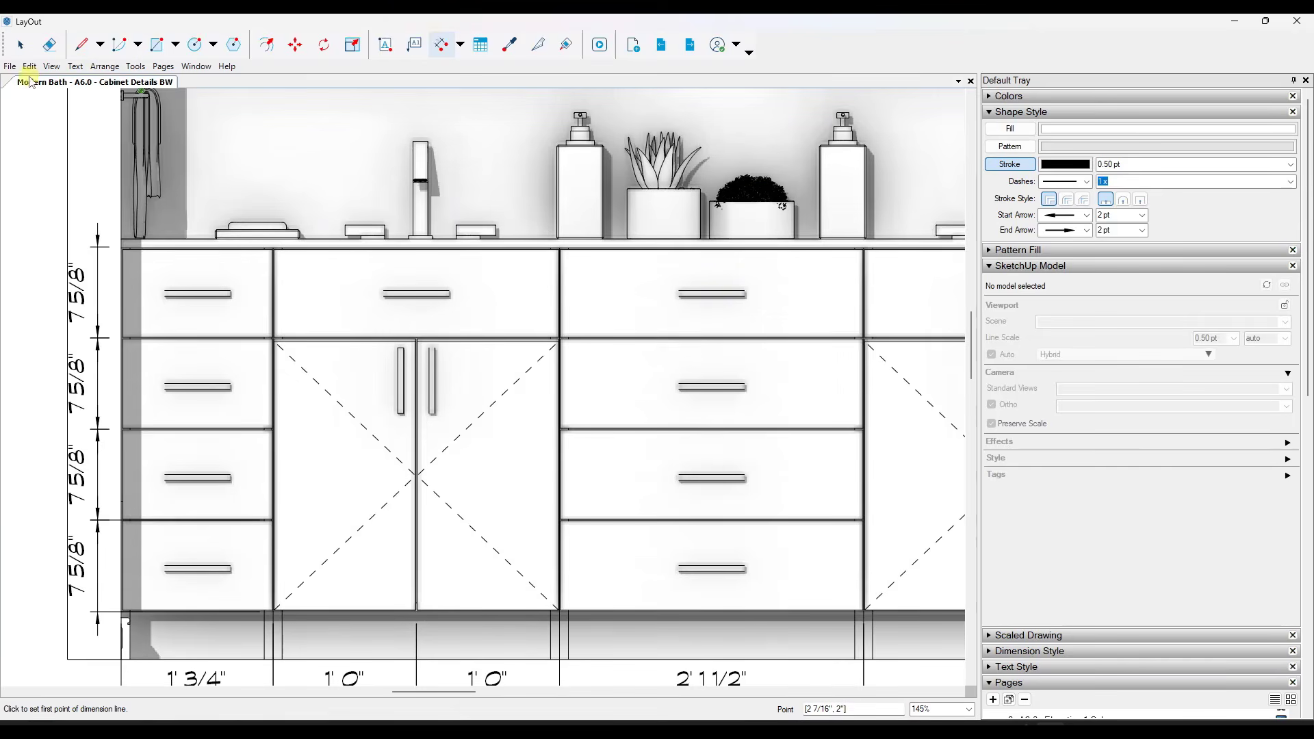
Set Draft Mode to Always On with SketchUp viewport drawing disabled and close the preferences.
click(30, 68)
click(103, 494)
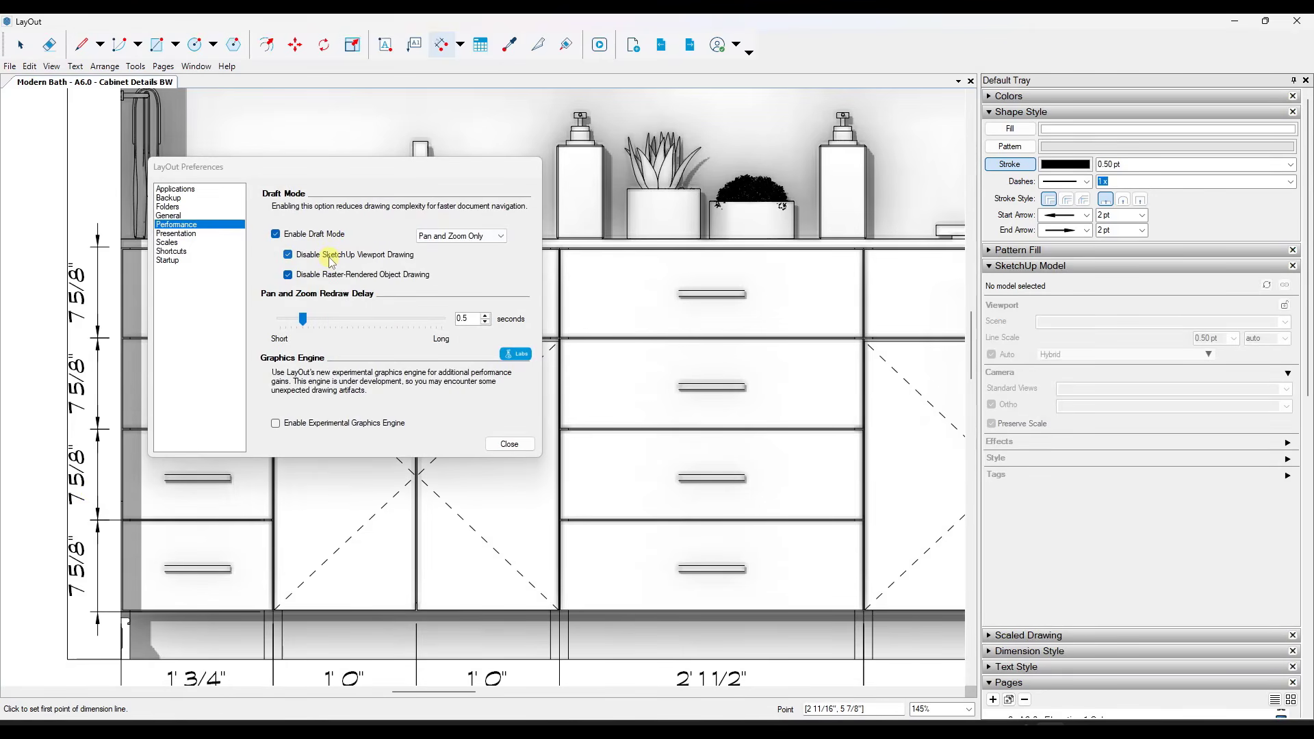
click(460, 236)
click(455, 261)
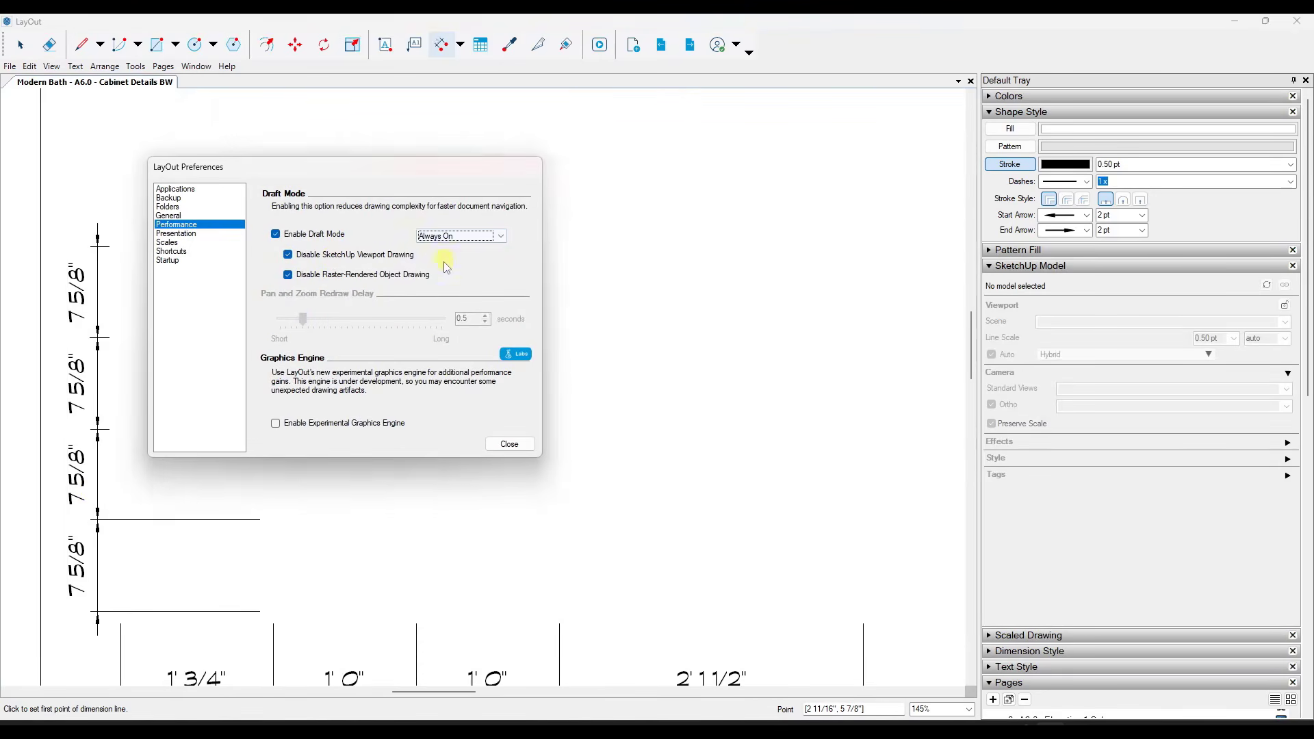
click(510, 444)
Examine navigation speed and the dimensions around the elevation with the SketchUp viewport hidden in always-on Draft Mode.
scroll(314, 405, down, 5)
scroll(314, 405, down, 1)
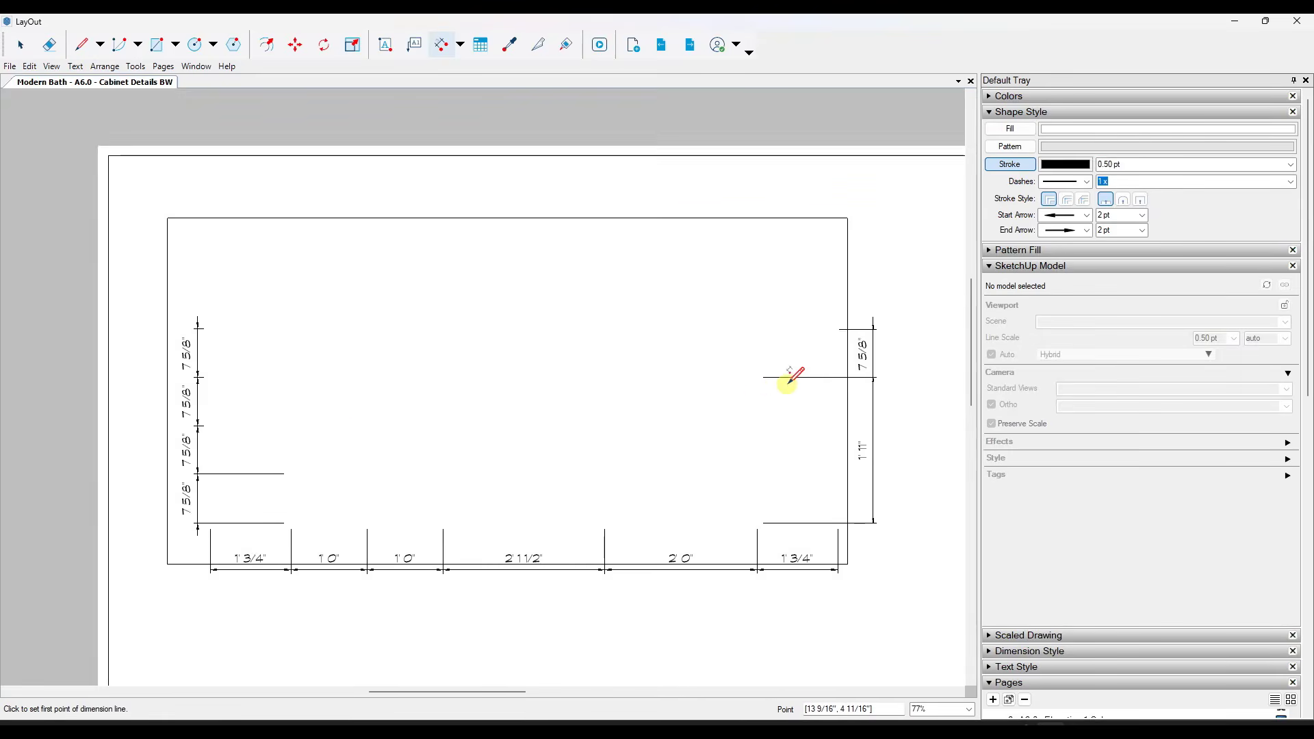
scroll(767, 377, up, 3)
scroll(766, 384, down, 5)
scroll(410, 408, up, 8)
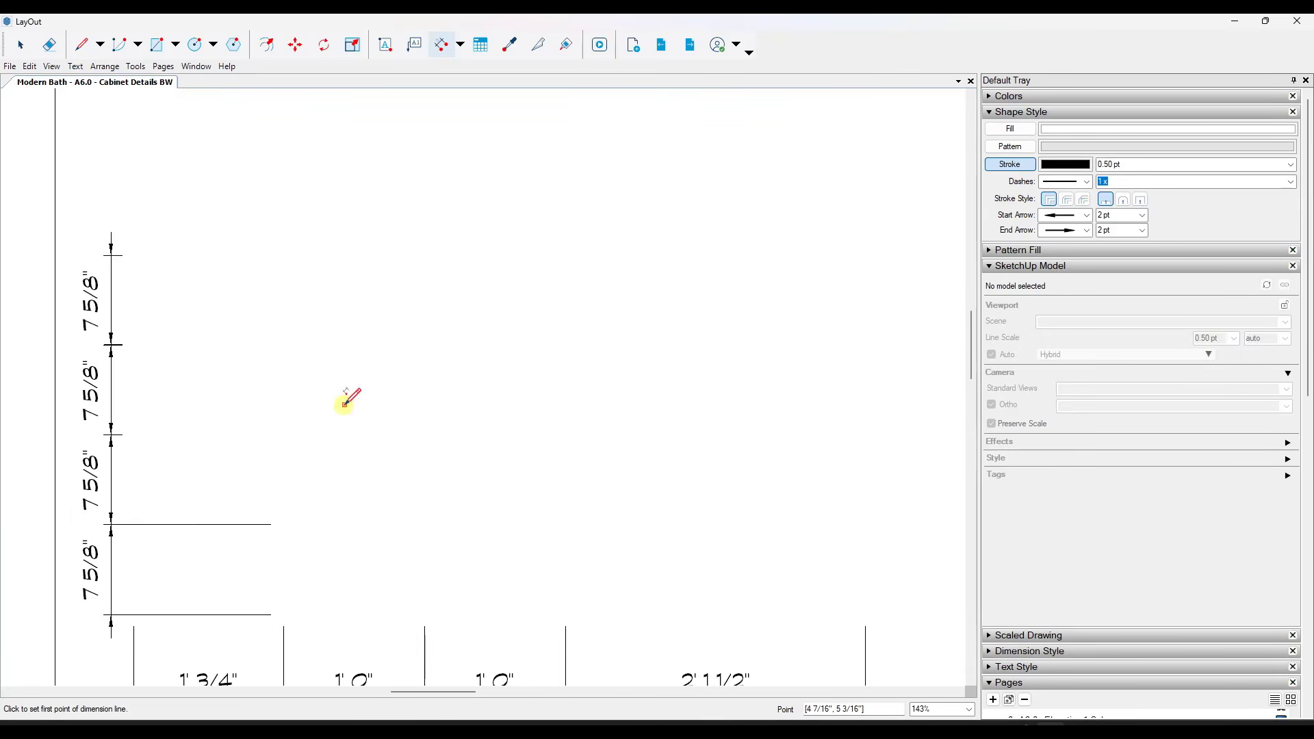
scroll(345, 407, down, 5)
scroll(768, 409, up, 2)
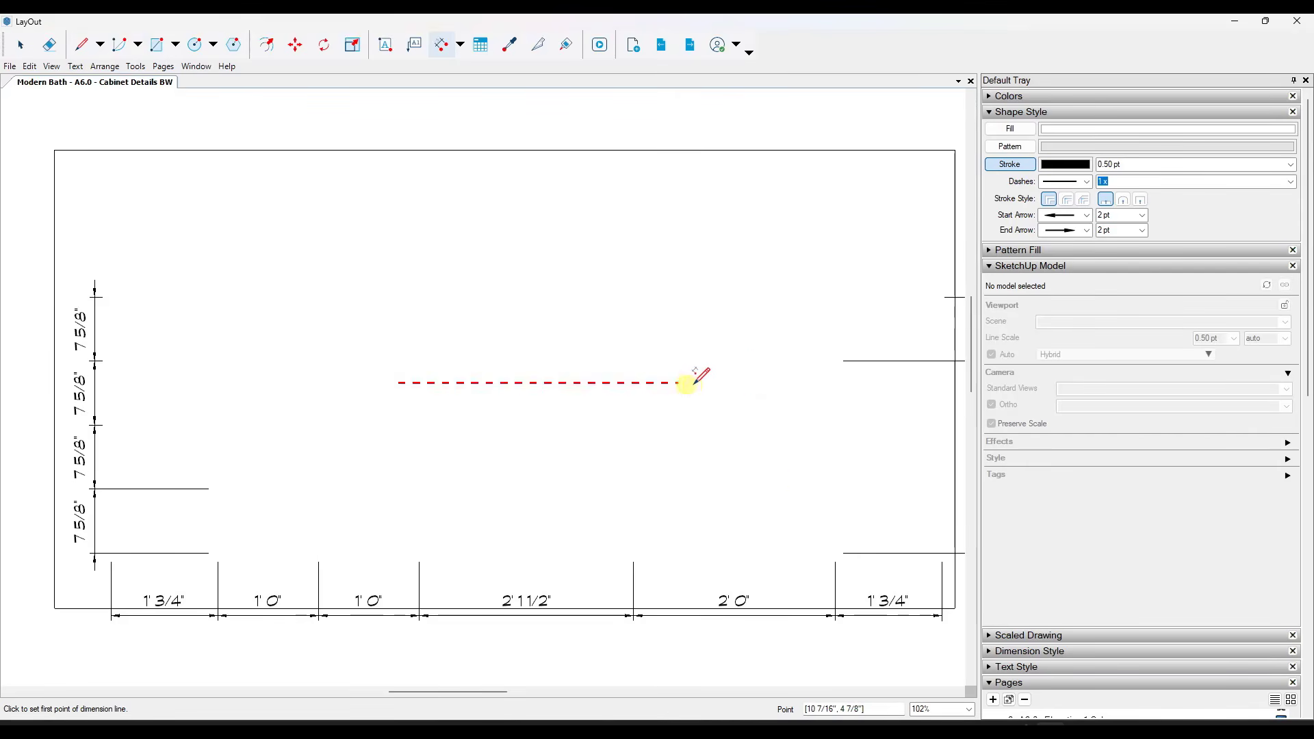
scroll(799, 375, up, 3)
scroll(836, 367, down, 4)
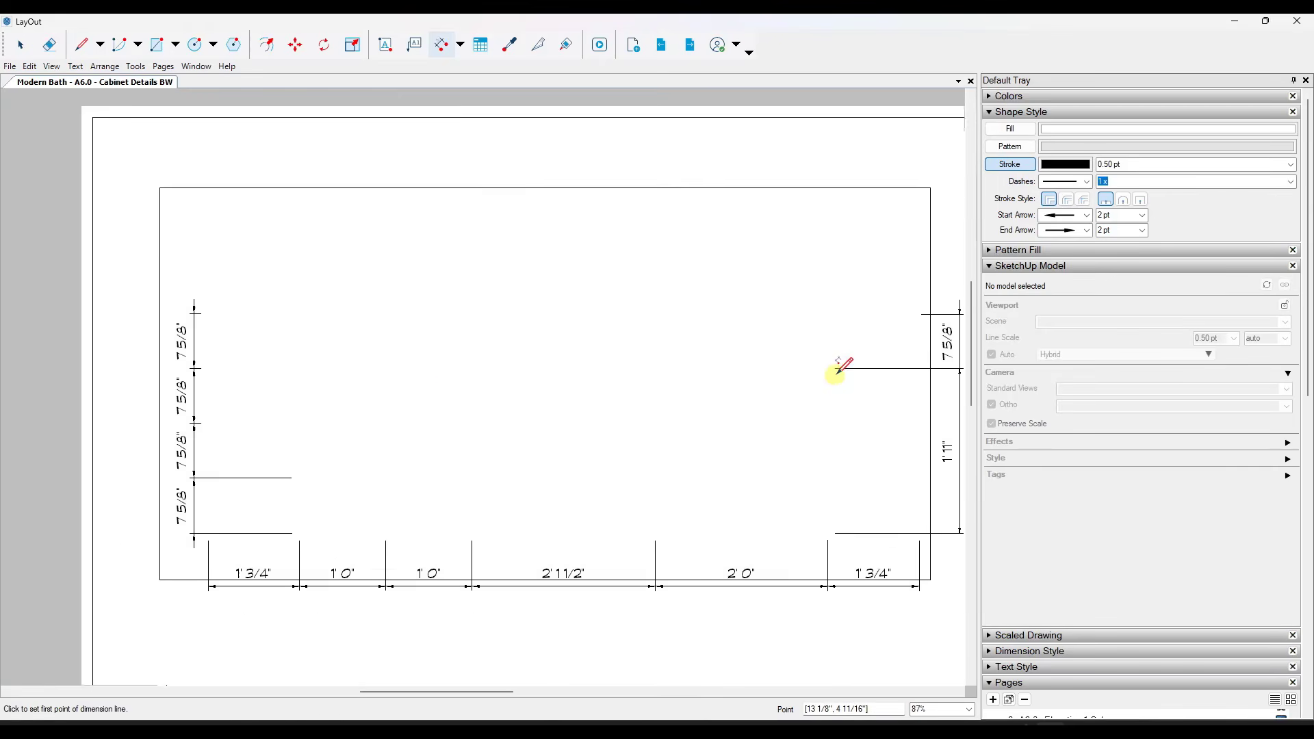
scroll(382, 361, down, 2)
scroll(481, 369, up, 3)
scroll(582, 465, up, 3)
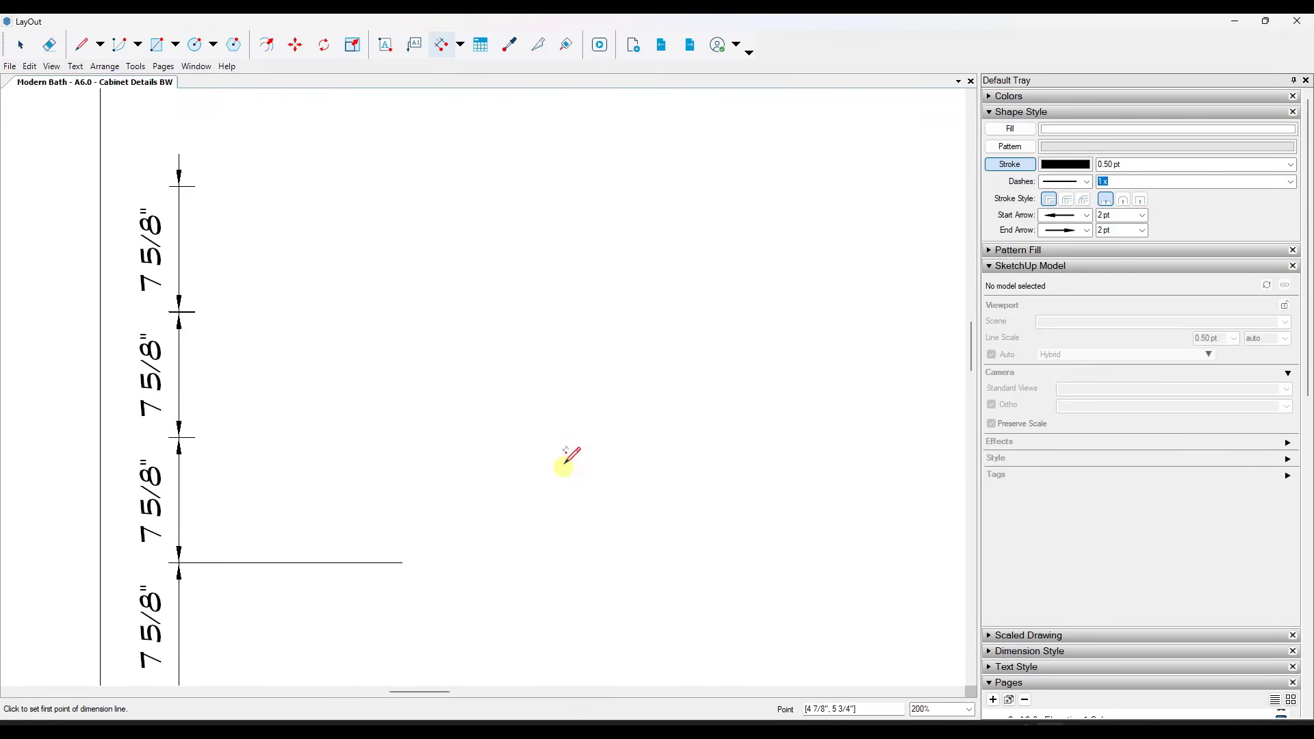
Set Draft Mode back to Pan and Zoom Only in the performance preferences.
click(28, 66)
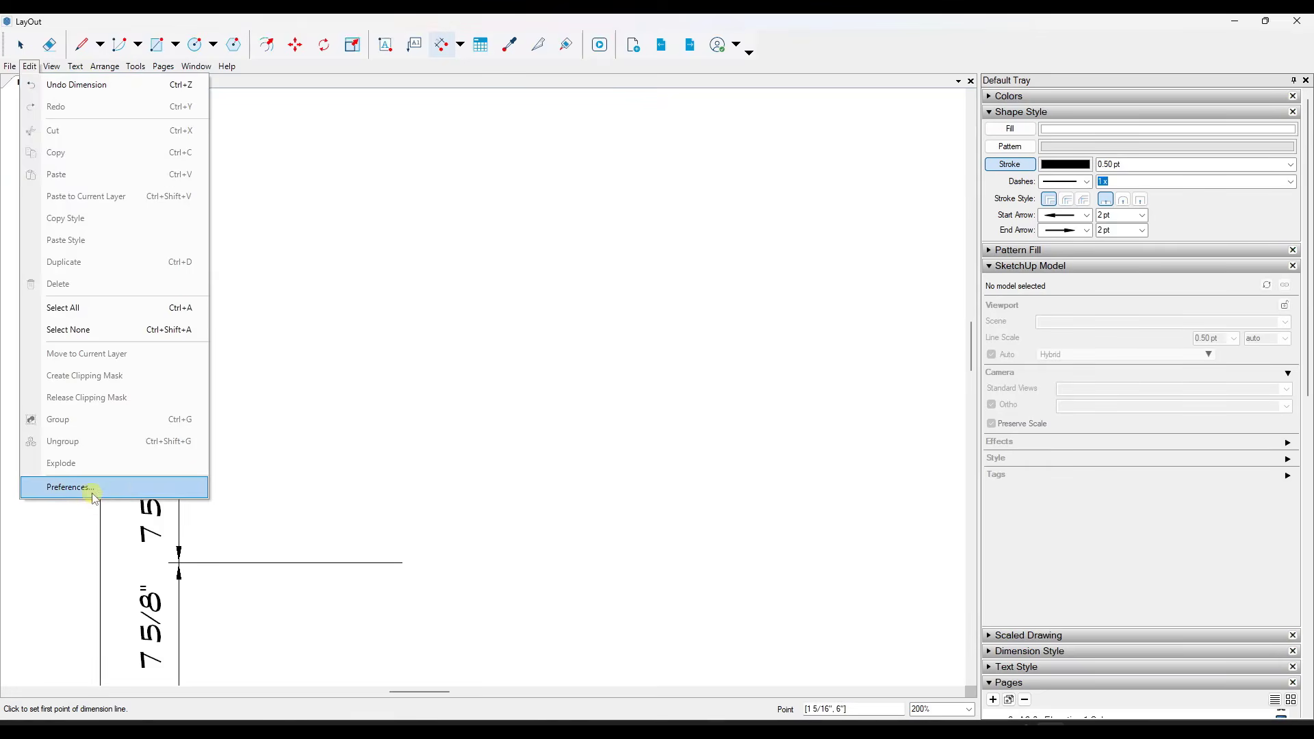
click(94, 492)
click(483, 257)
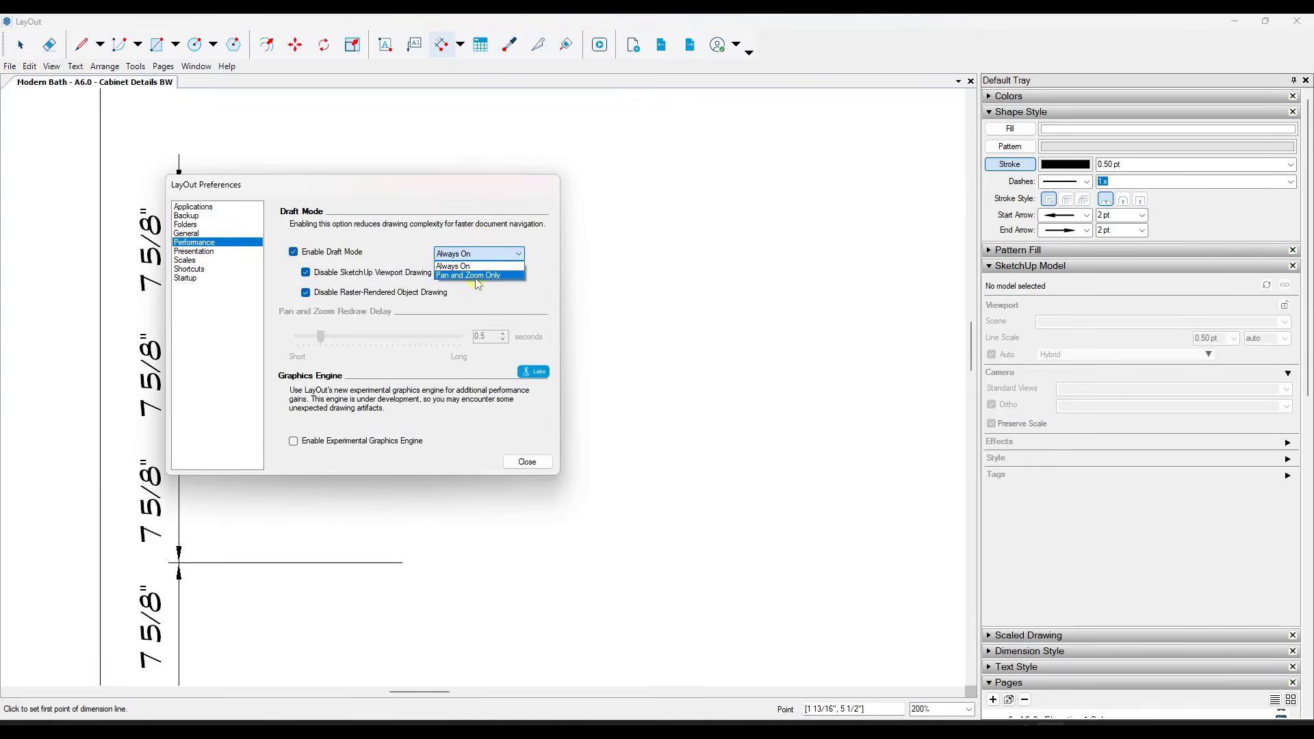
click(478, 276)
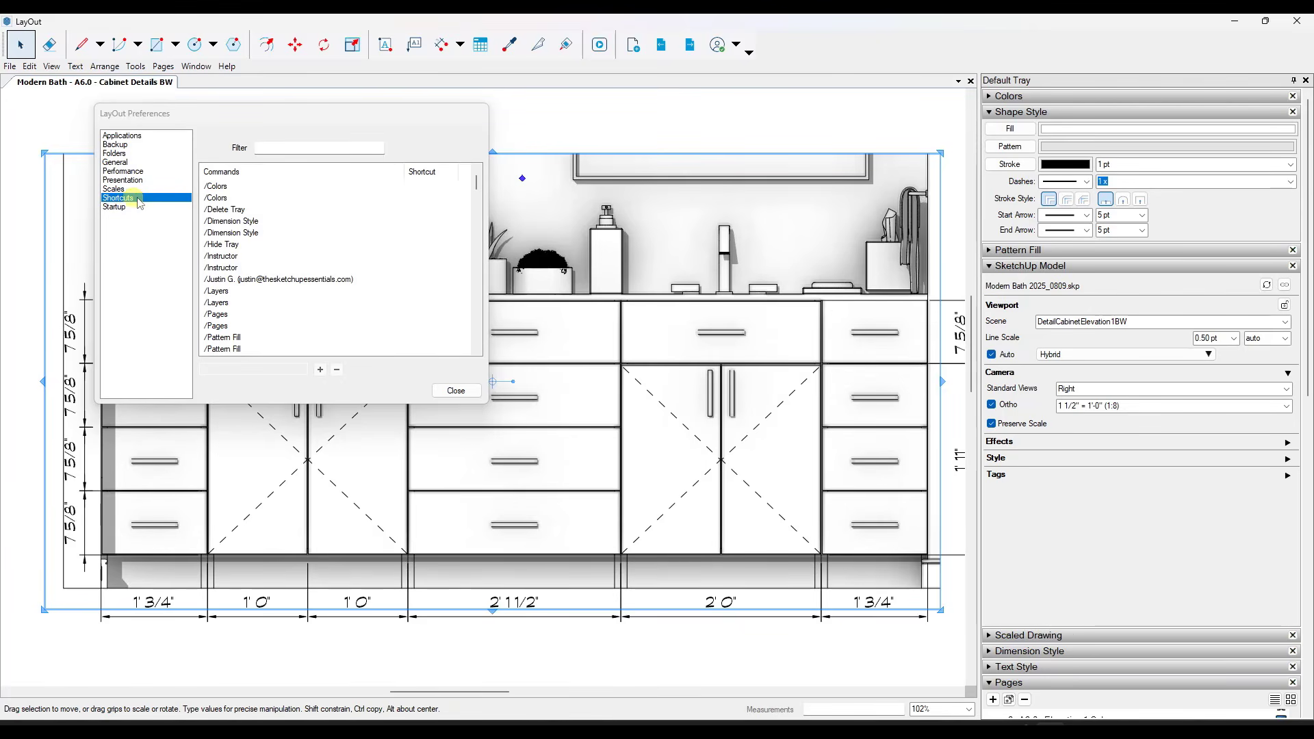
Filter the keyboard shortcuts for "draf" and assign K to the View/Disable Draft Mode command.
click(278, 147)
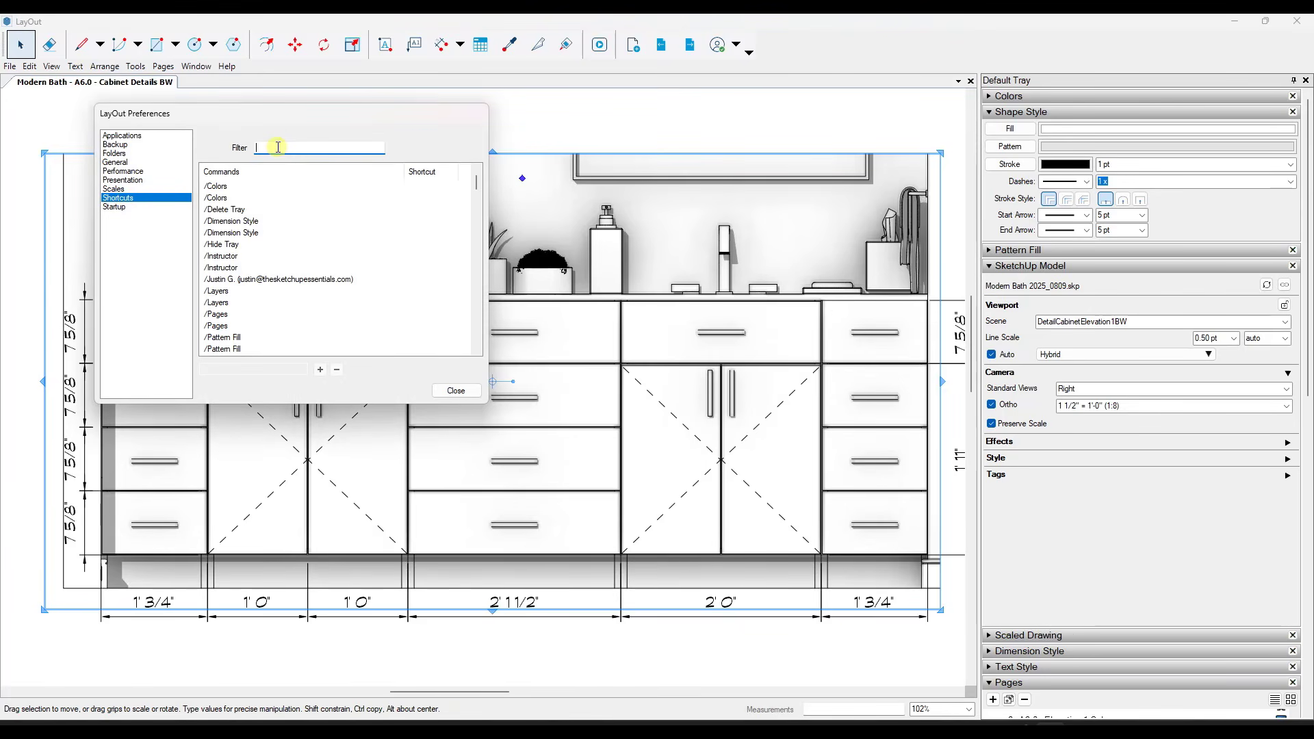
text(draf)
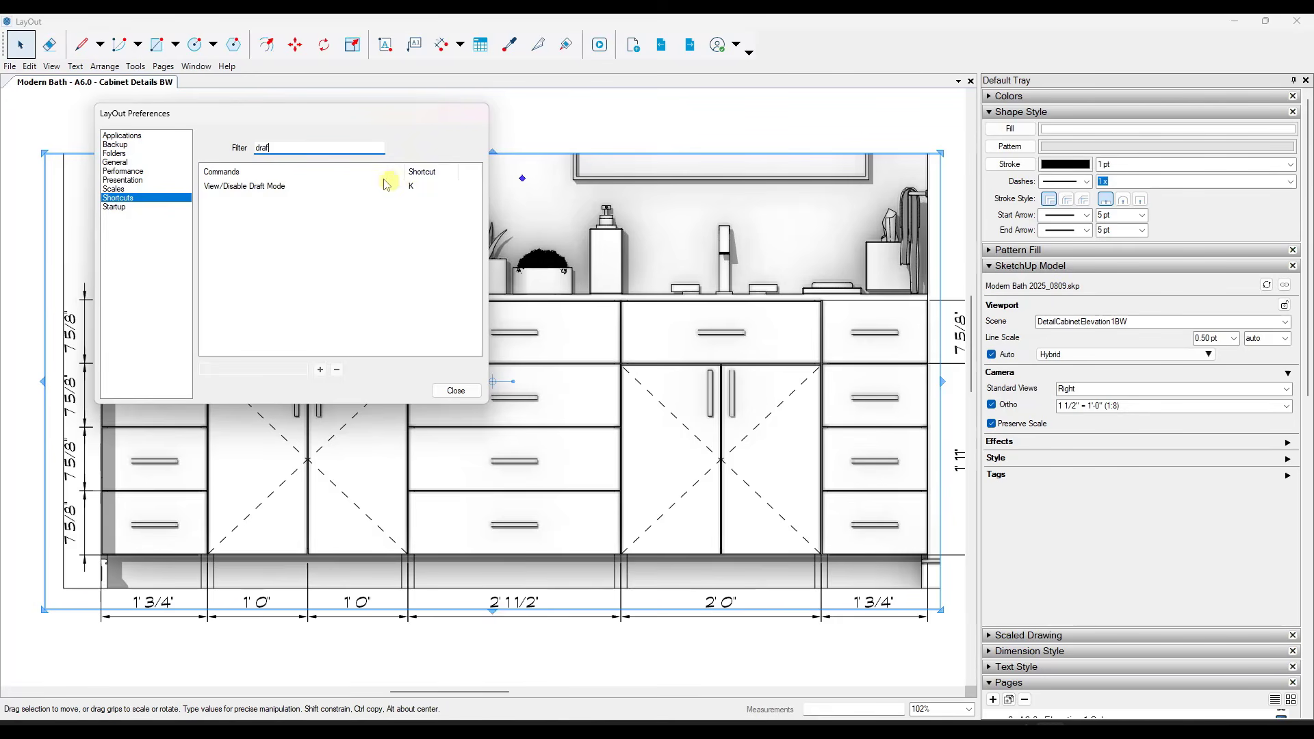
click(421, 192)
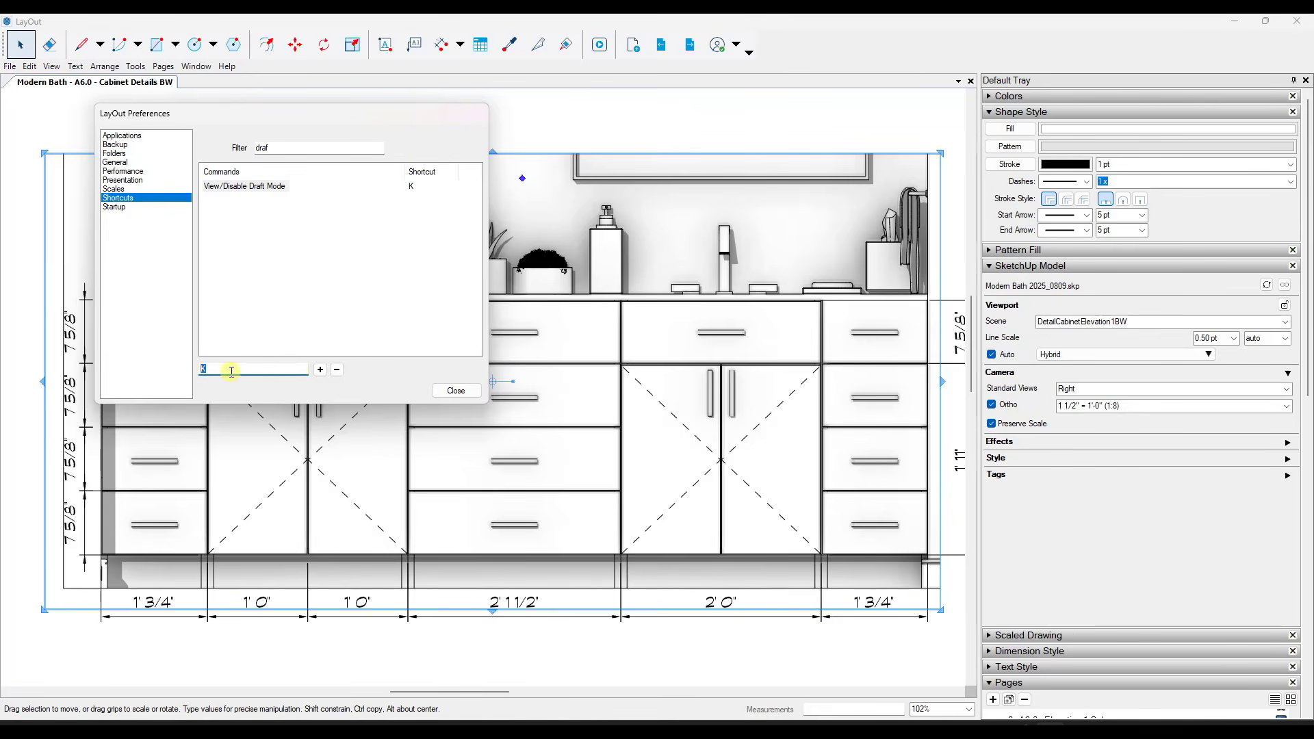
click(322, 372)
Set Draft Mode to Always On in the performance preferences and close the preferences.
click(134, 173)
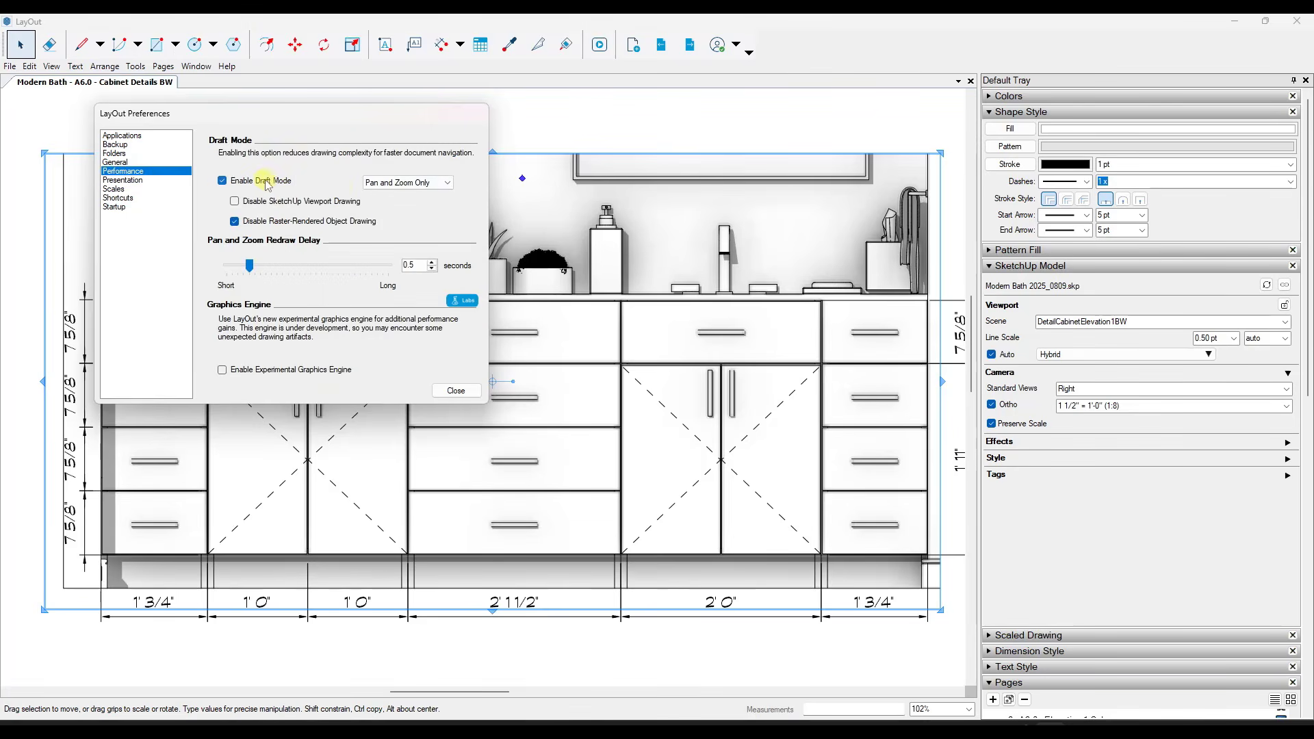
click(399, 184)
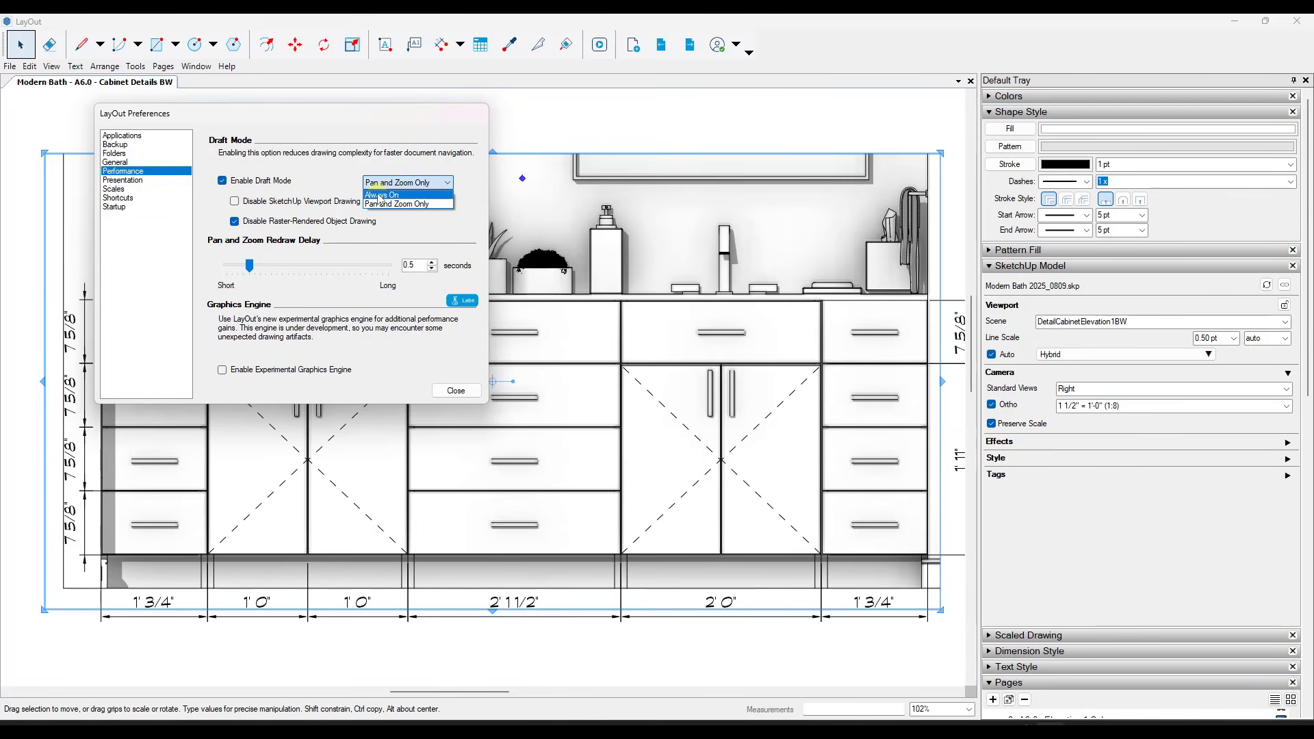
click(377, 196)
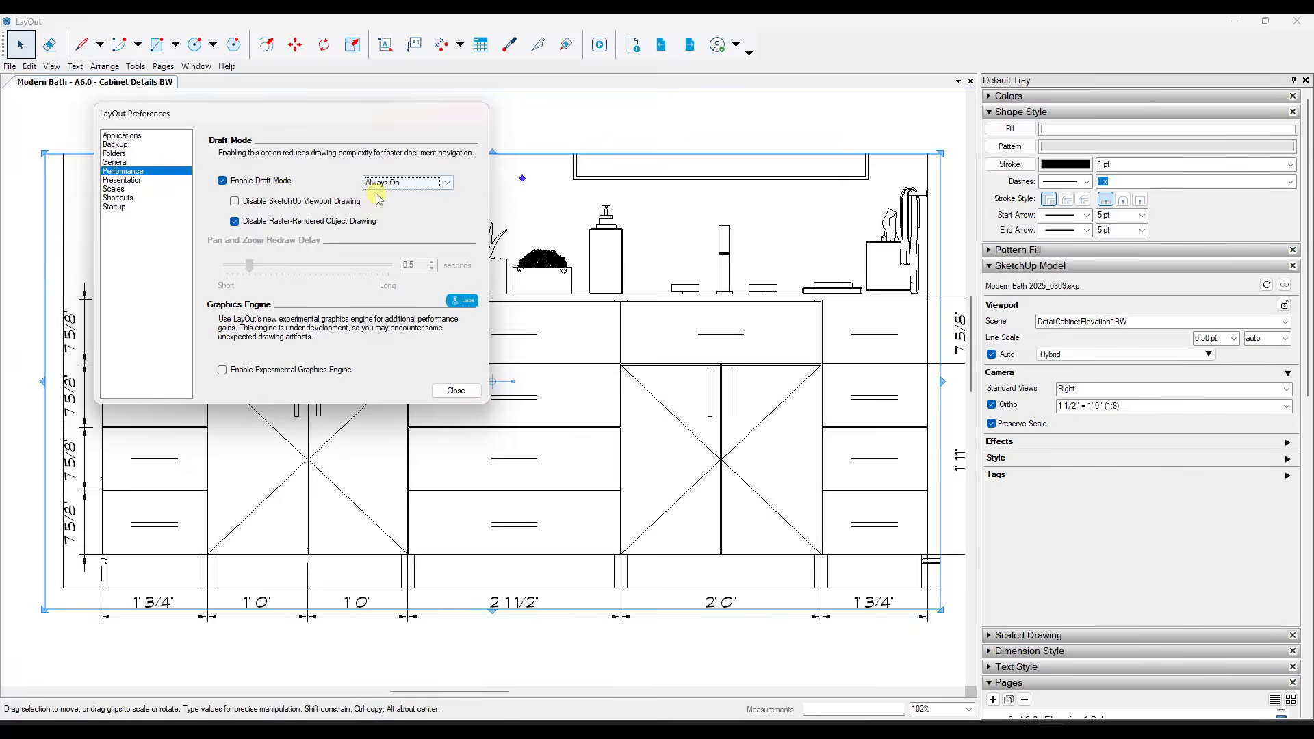
click(470, 390)
Examine navigation speed and line detail in the cabinet elevation, up close and at full extent, with Draft Mode toggled on and off.
scroll(513, 390, down, 3)
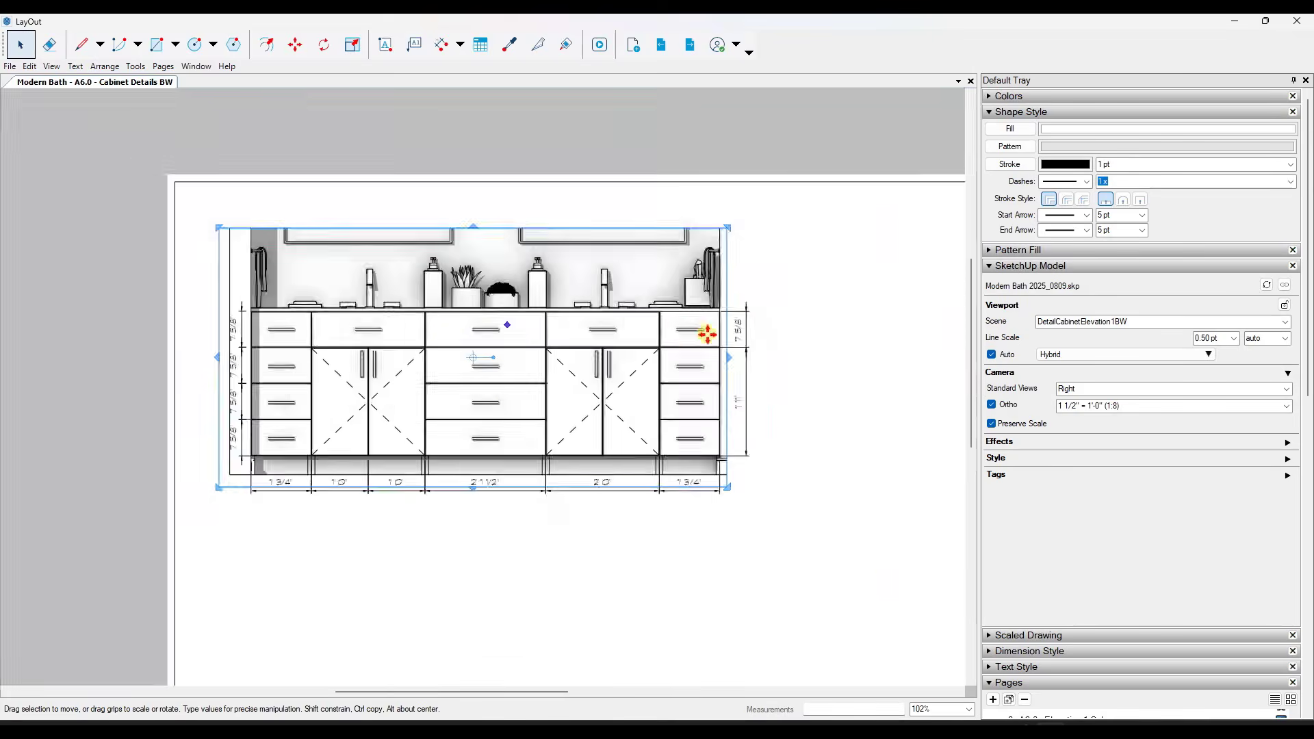
scroll(706, 334, up, 3)
scroll(358, 317, down, 3)
scroll(405, 331, up, 4)
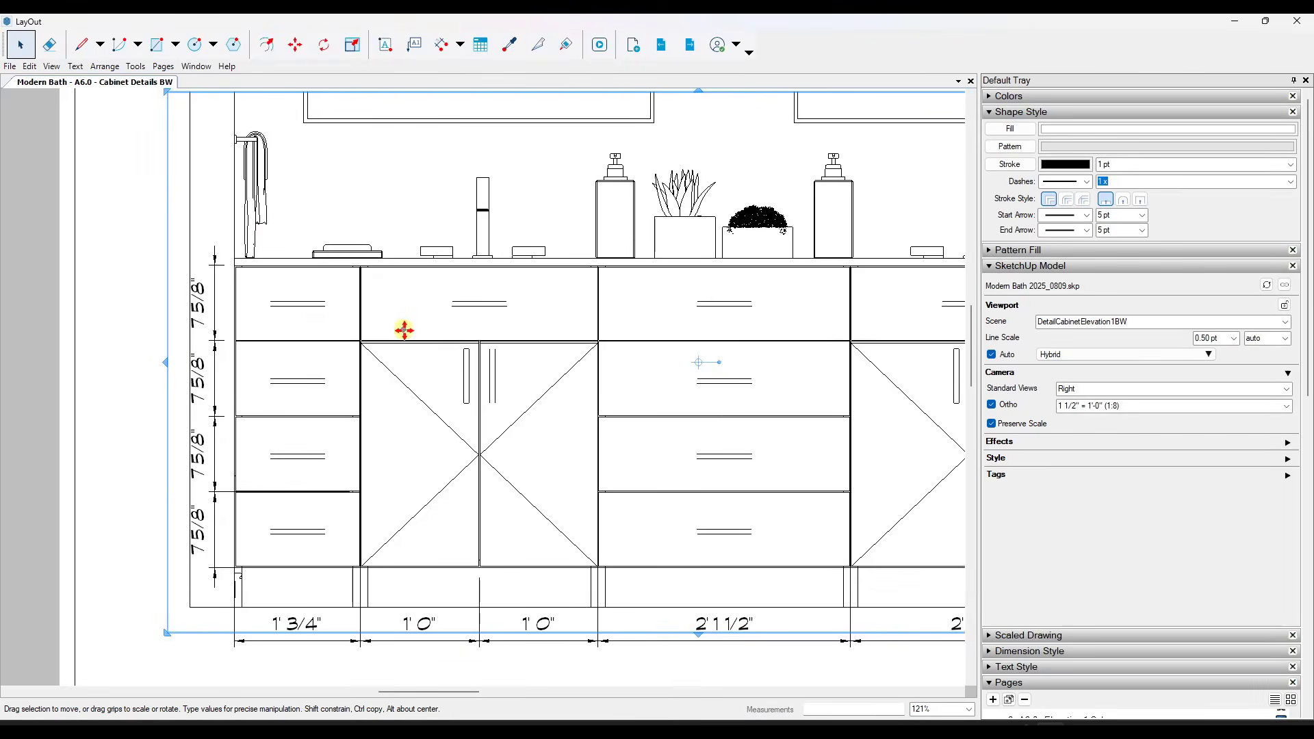
scroll(346, 301, down, 2)
scroll(449, 278, up, 8)
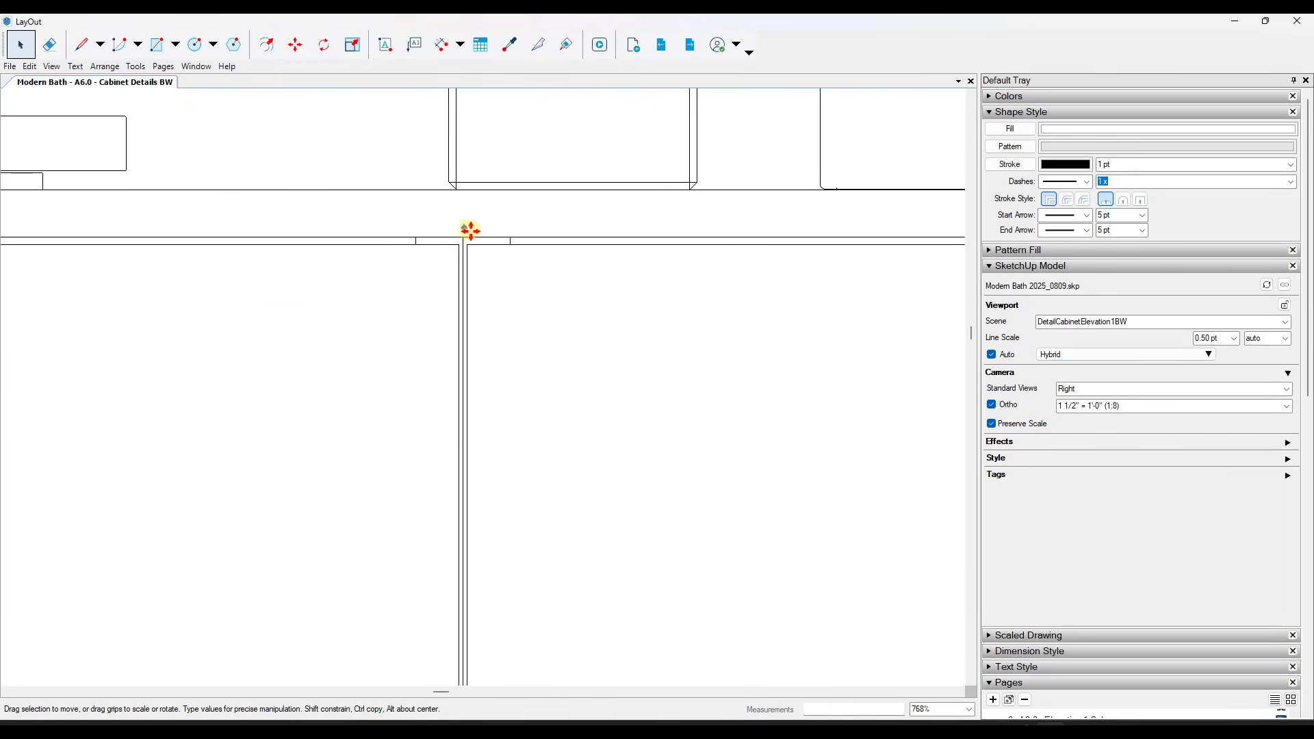
scroll(470, 231, up, 3)
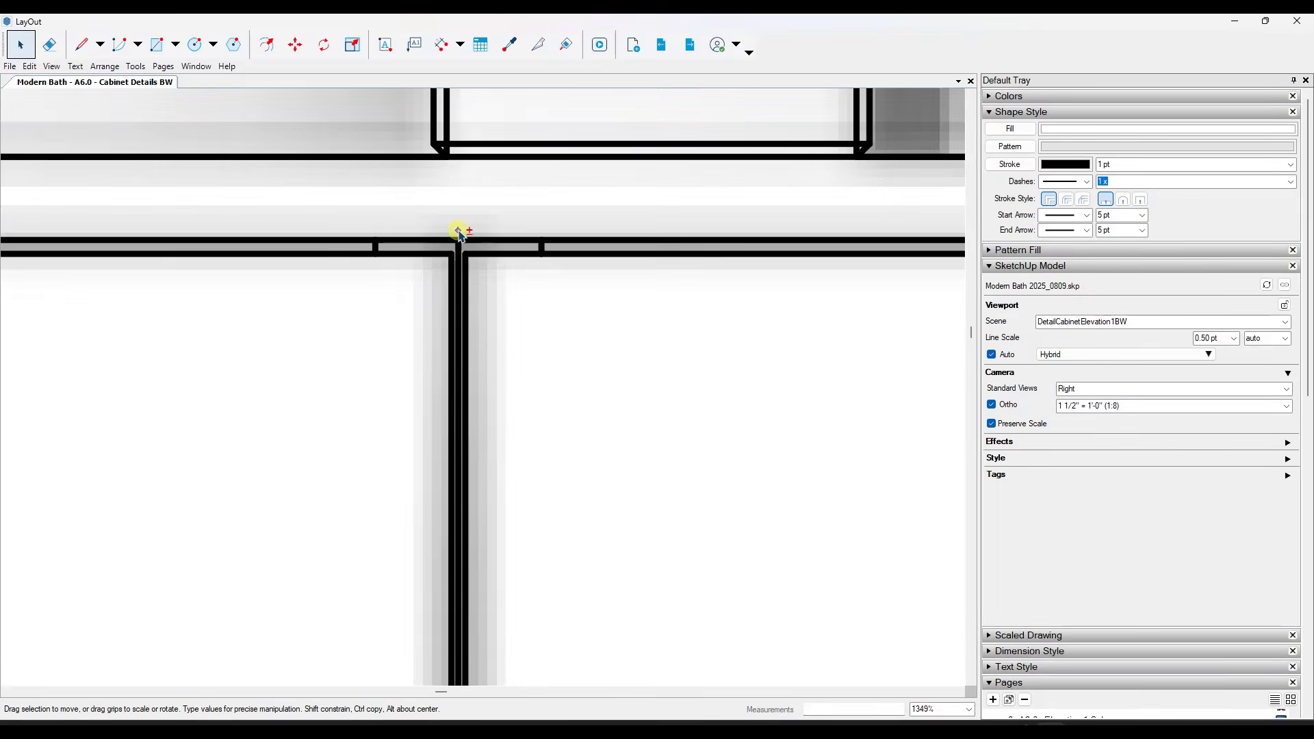
scroll(446, 233, down, 3)
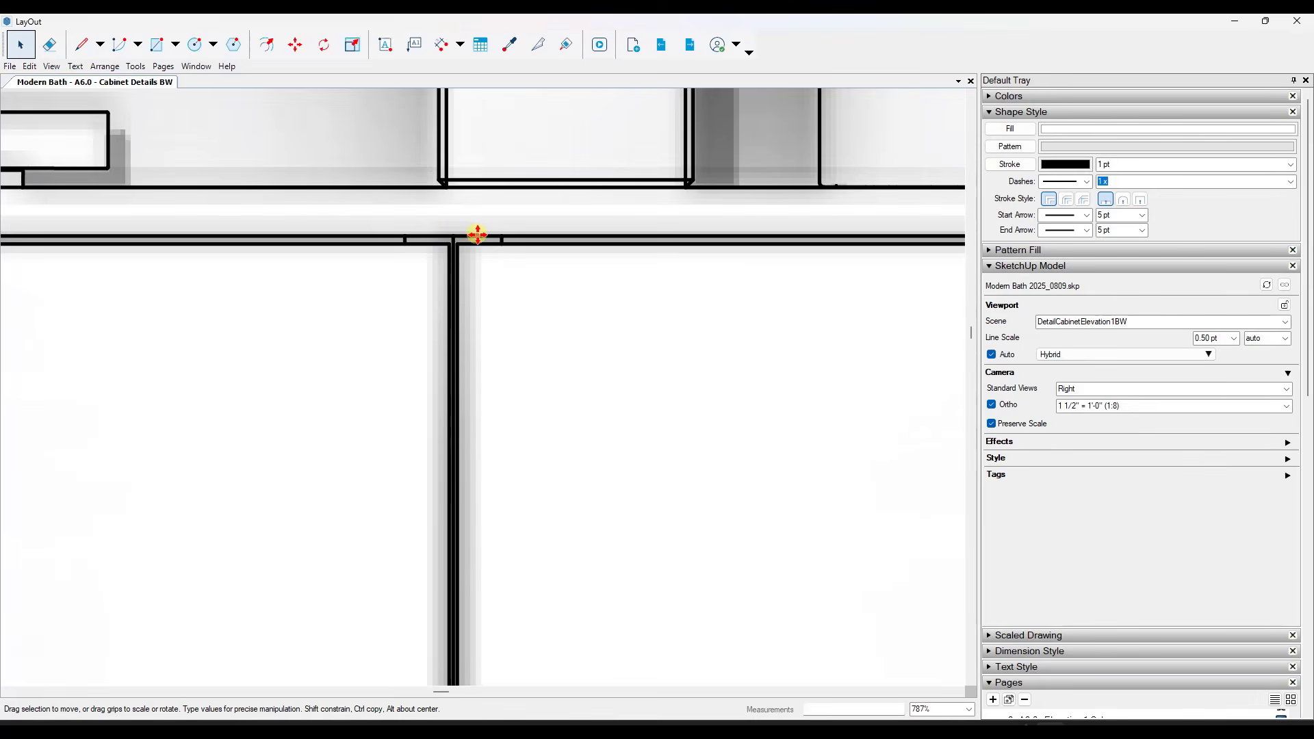
scroll(477, 235, down, 10)
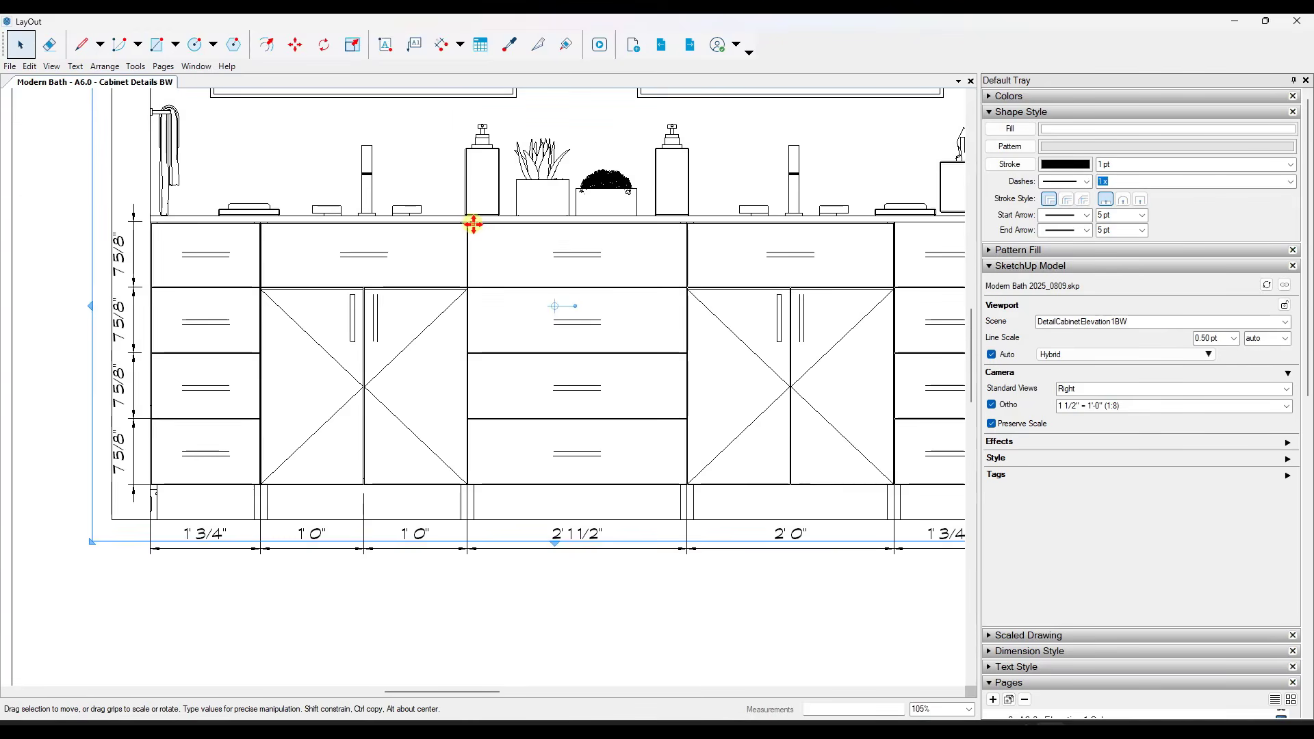
scroll(545, 209, down, 2)
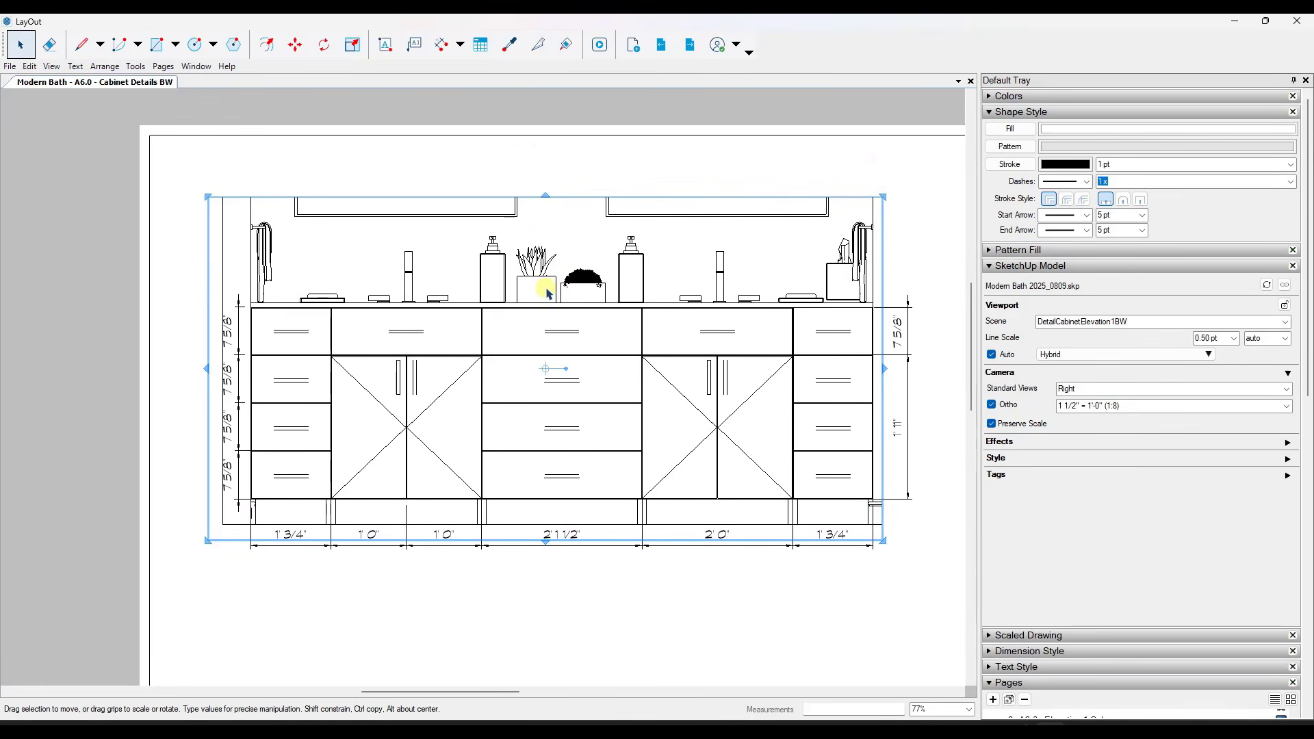